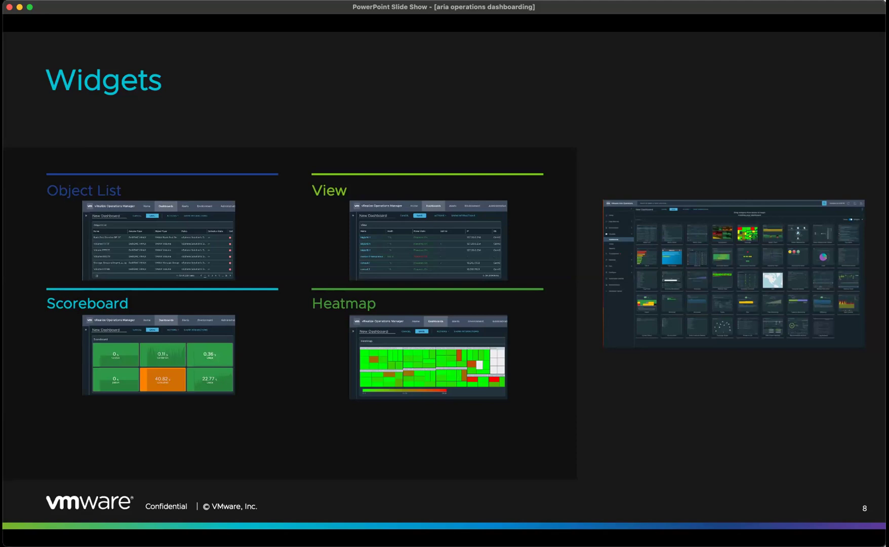
left_click(413, 95)
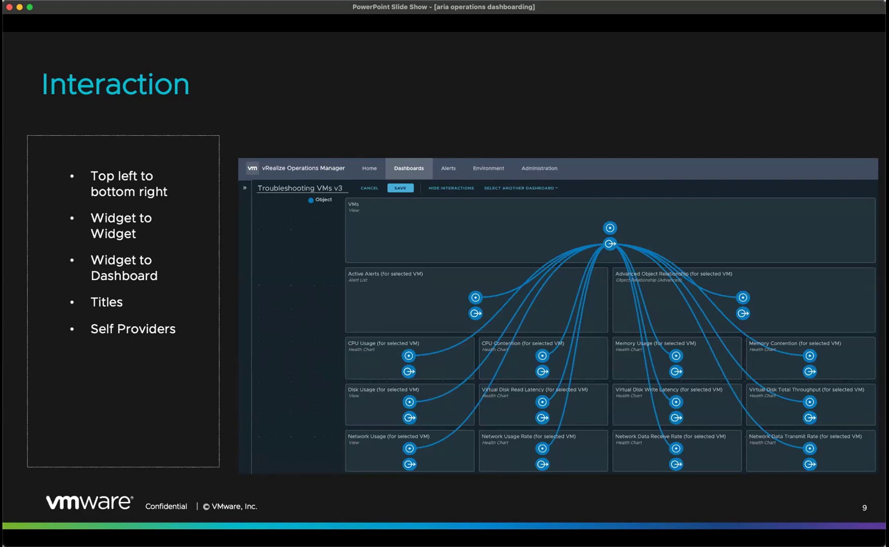
left_click(311, 118)
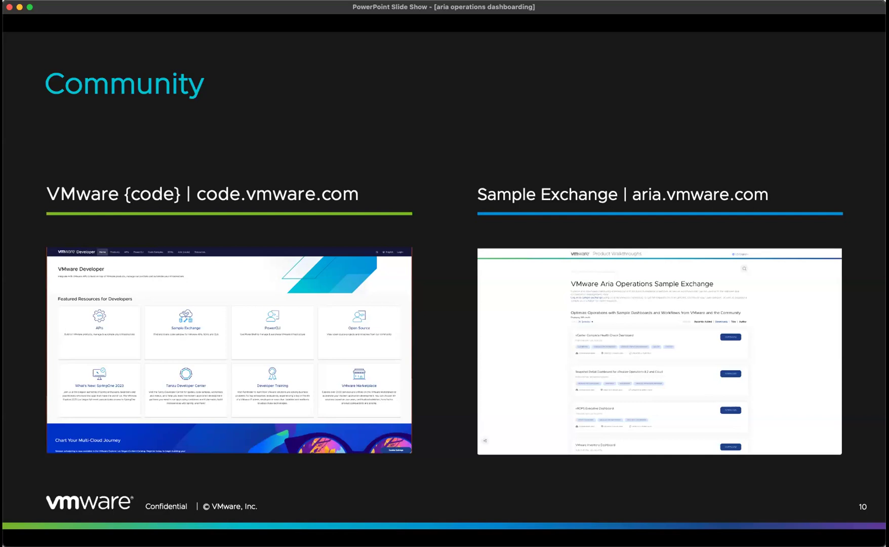
left_click(456, 149)
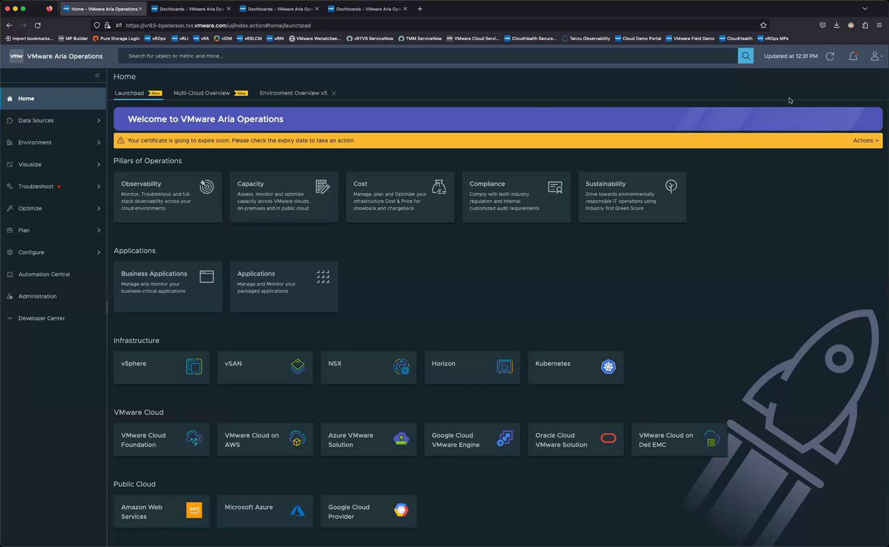
Step: Check the product version and edition in the About information and close it
left_click(875, 56)
left_click(855, 103)
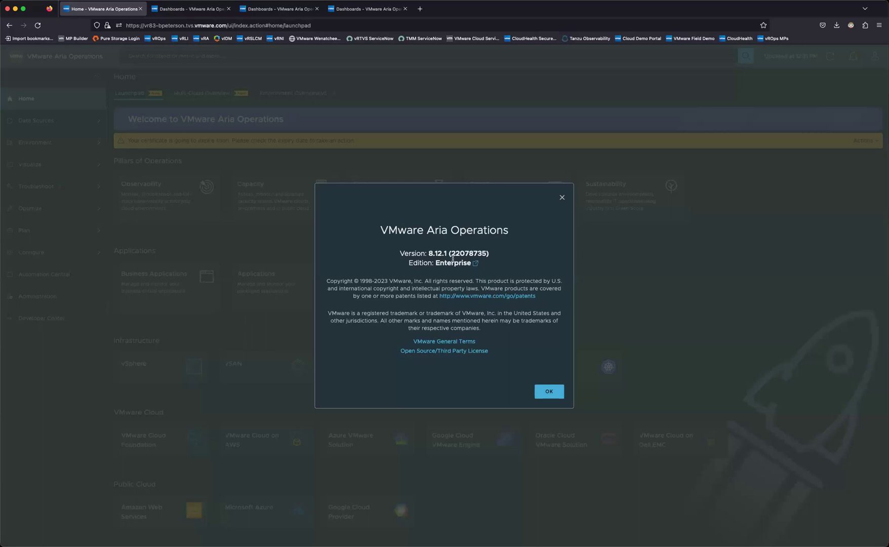
left_click(562, 197)
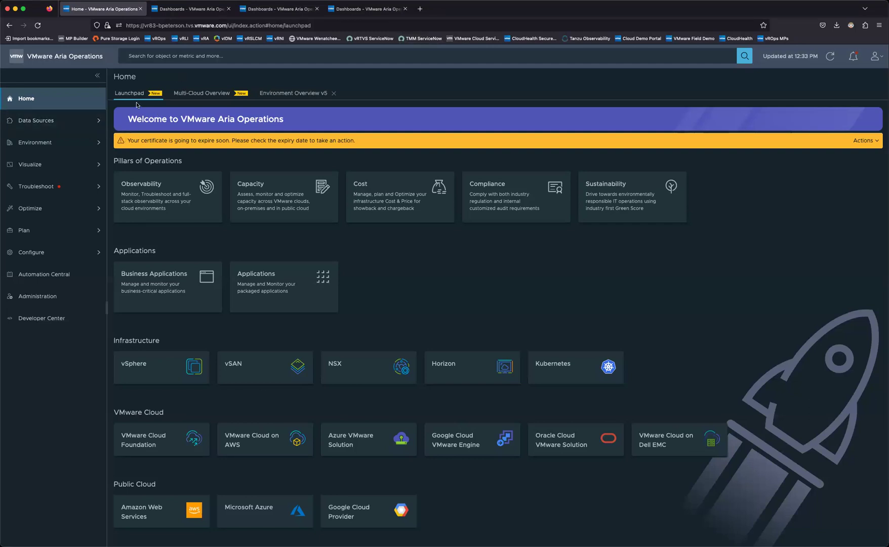
Step: View the Multi-Cloud Overview and Environment Overview v5 home pages, expanding the 1 Hour group of active alerts
left_click(200, 95)
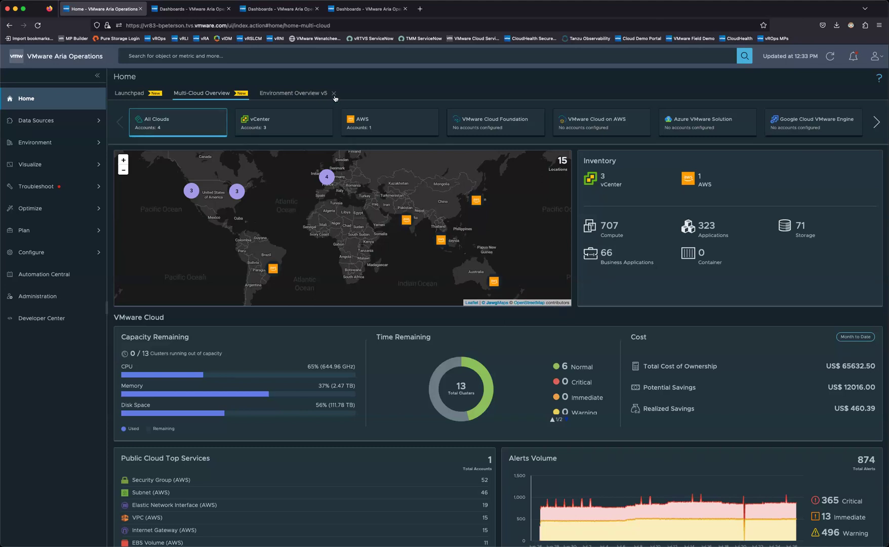
left_click(307, 92)
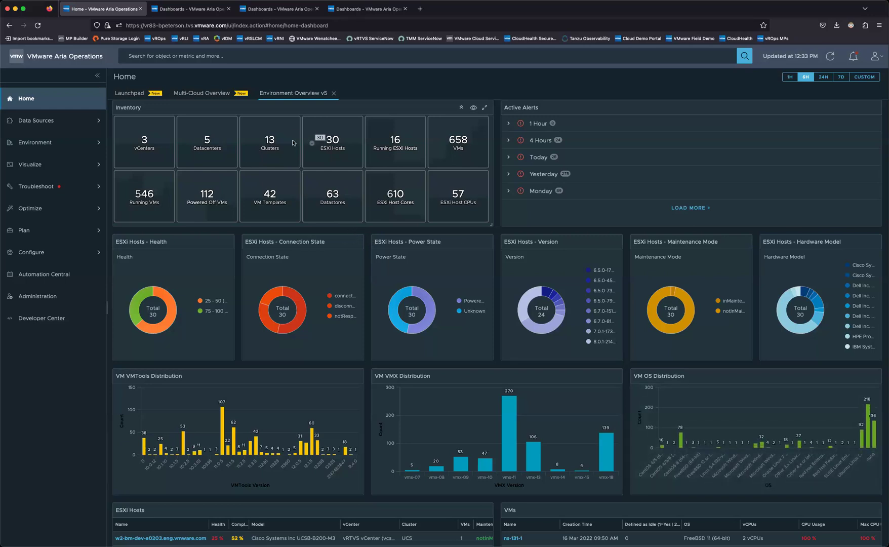
mouse_move(252, 146)
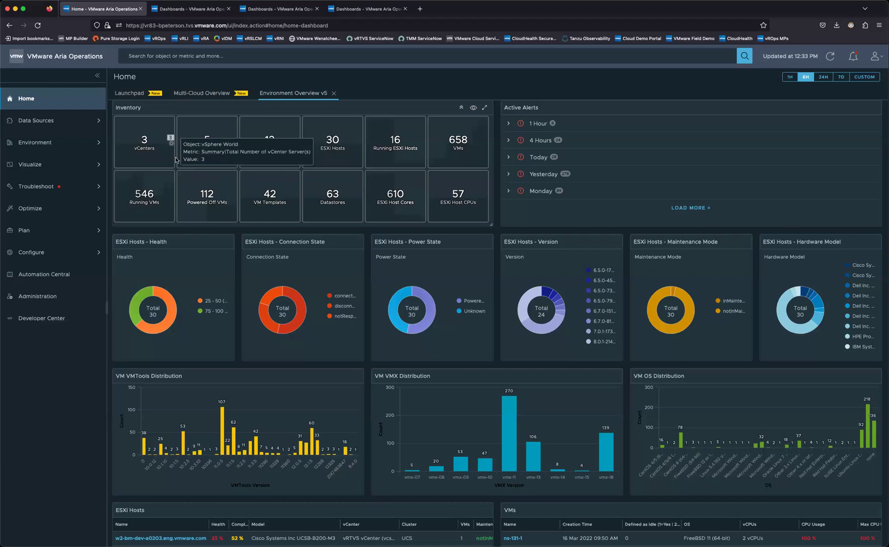
left_click(519, 127)
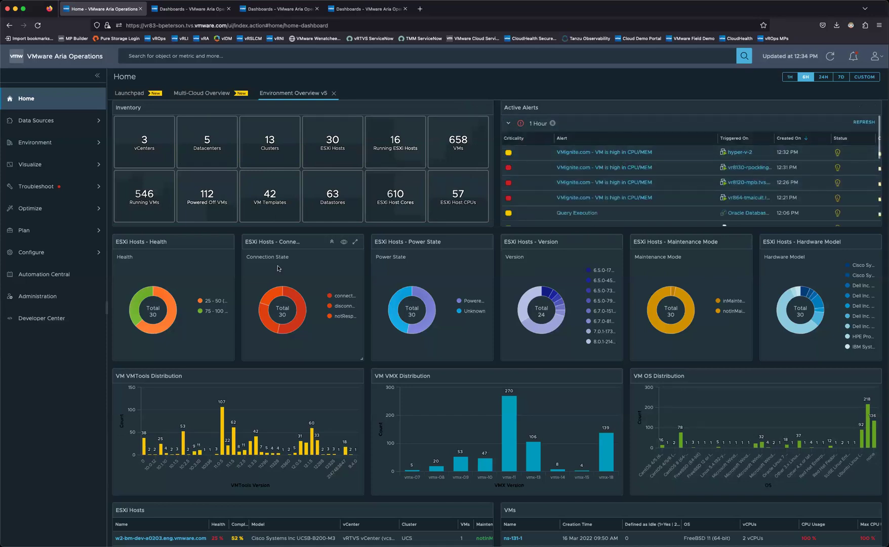
Step: Maximize the ESXi Hosts widget of Environment Overview v5 to examine its full host list, and restore its size
scroll(366, 302, "down", 4)
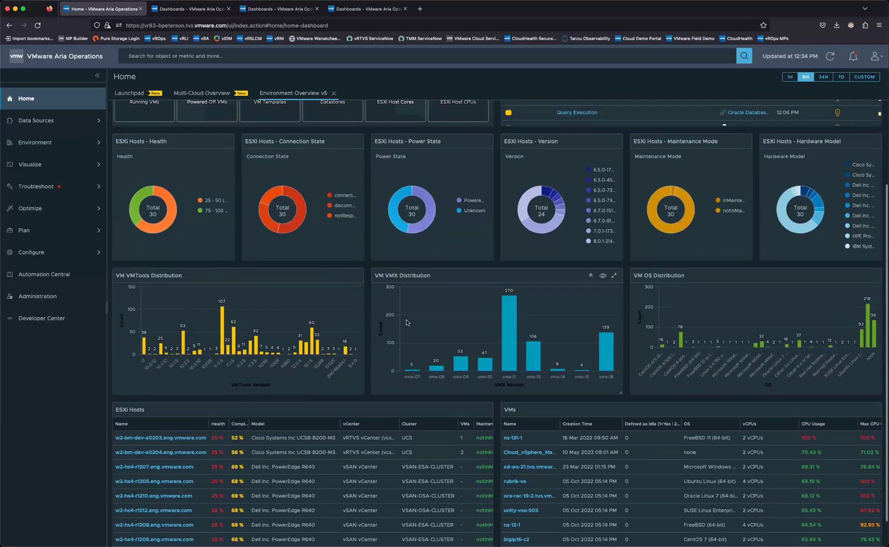
scroll(368, 320, "down", 1)
scroll(368, 320, "down", 1)
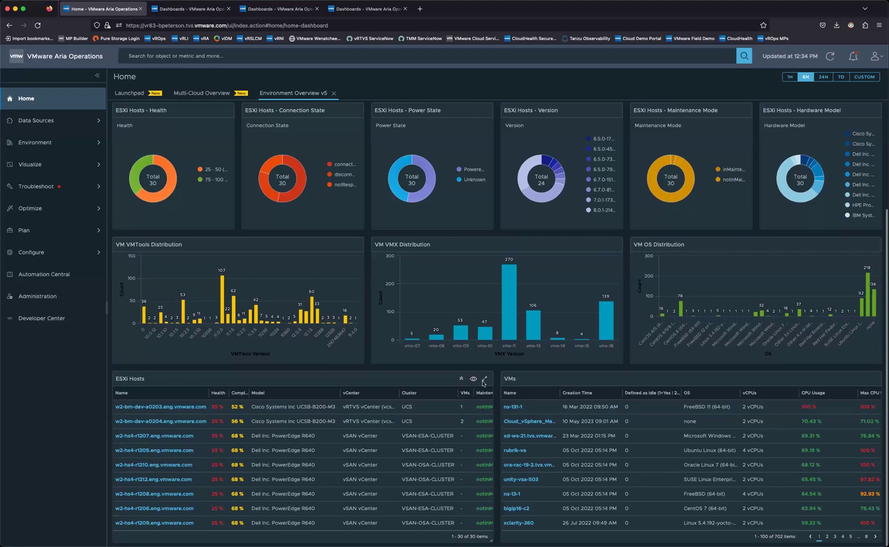
left_click(484, 380)
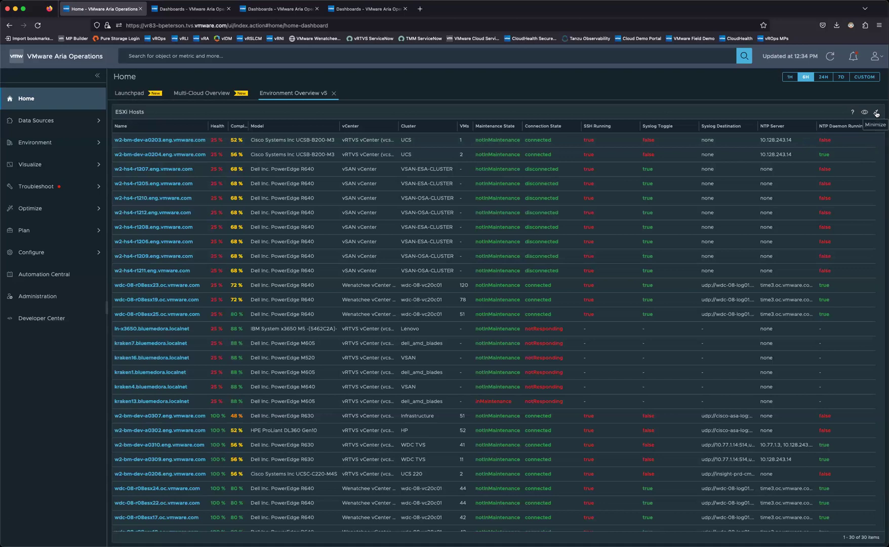
left_click(876, 114)
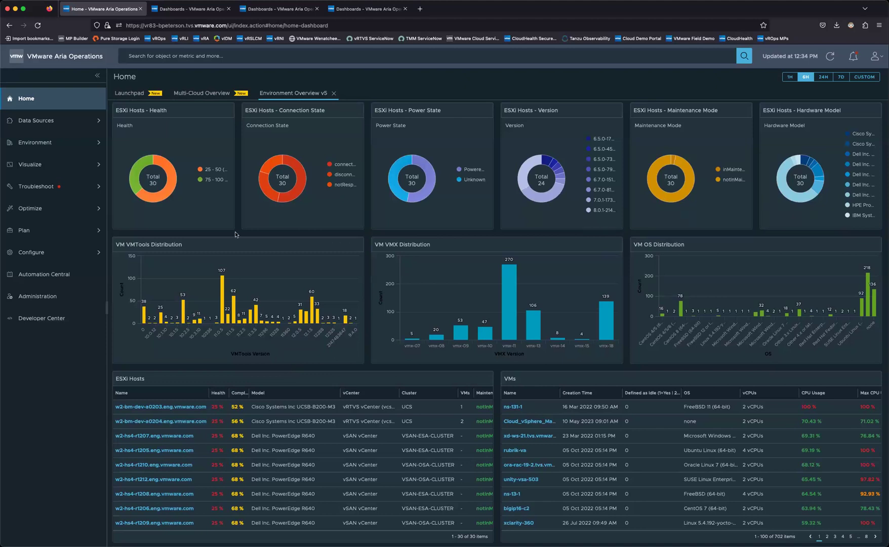
Step: Open the Dashboards area under Visualize and browse all dashboard folders, expanding the Capacity folder
left_click(60, 165)
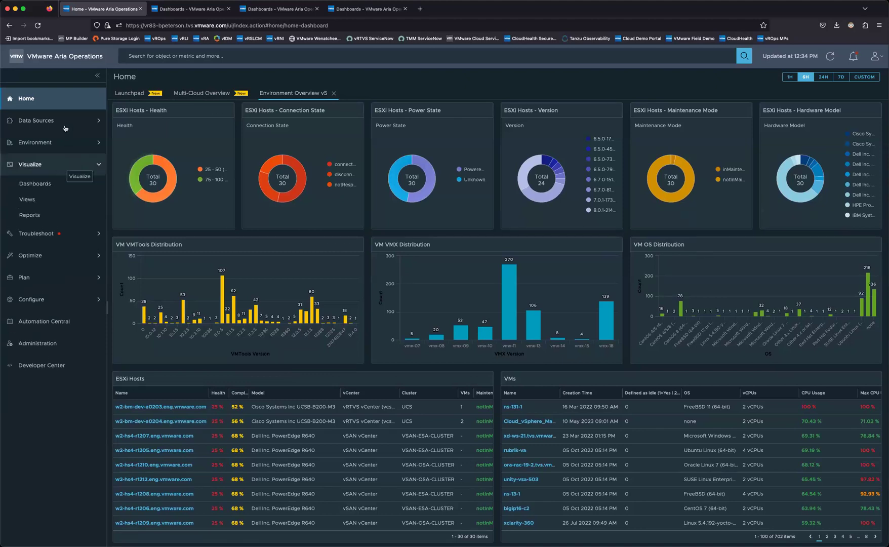
left_click(48, 185)
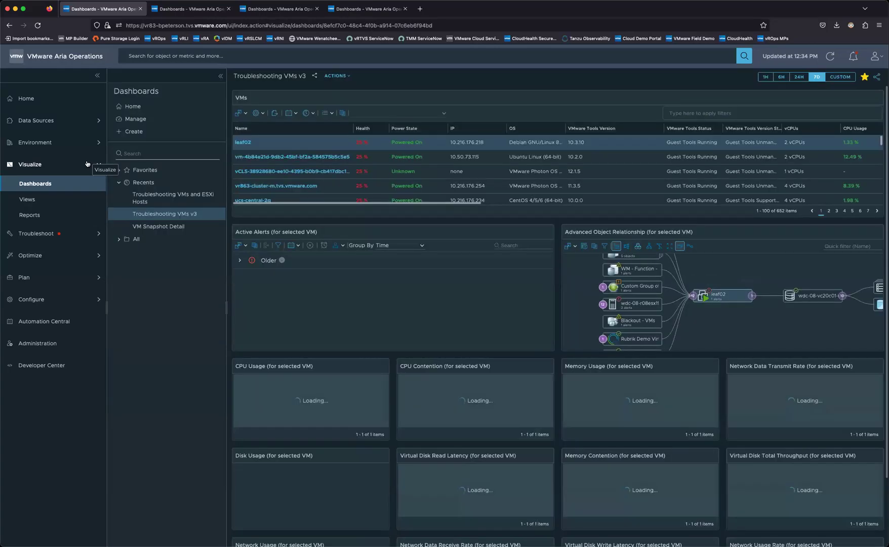
left_click(119, 239)
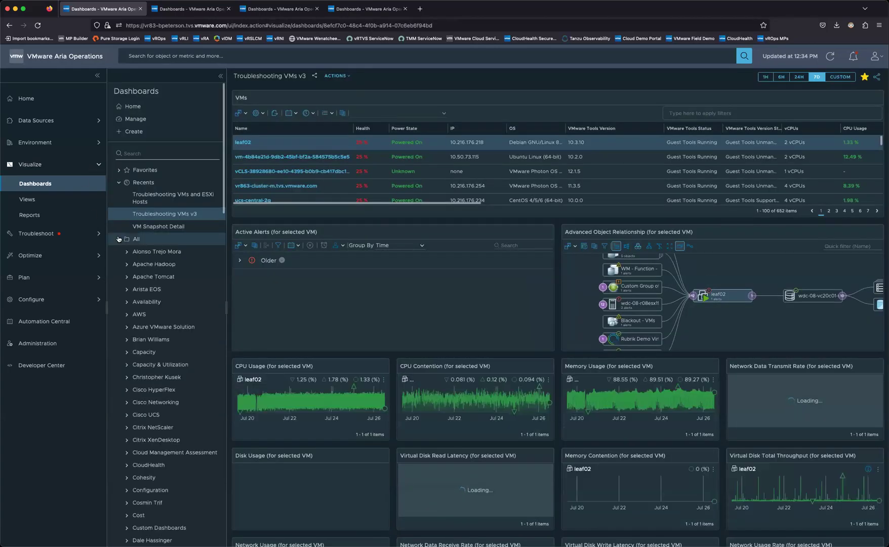
left_click(119, 182)
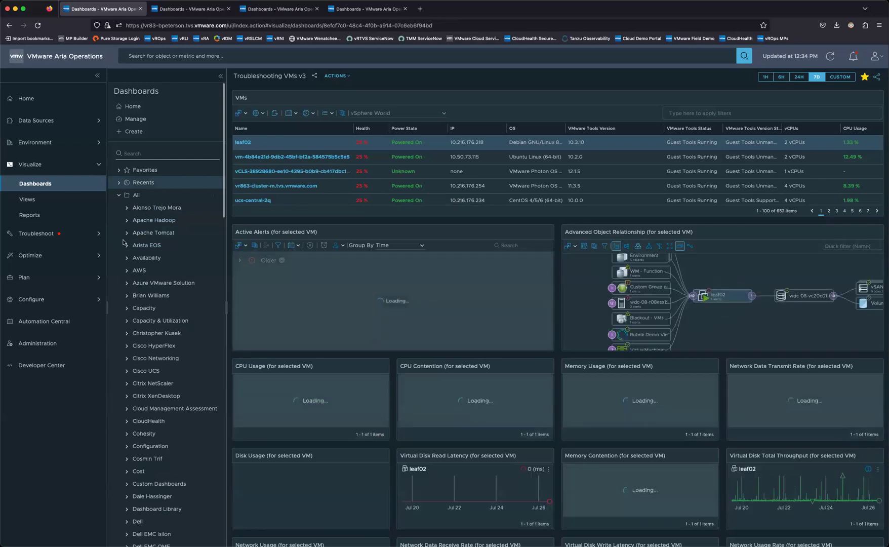
left_click(127, 307)
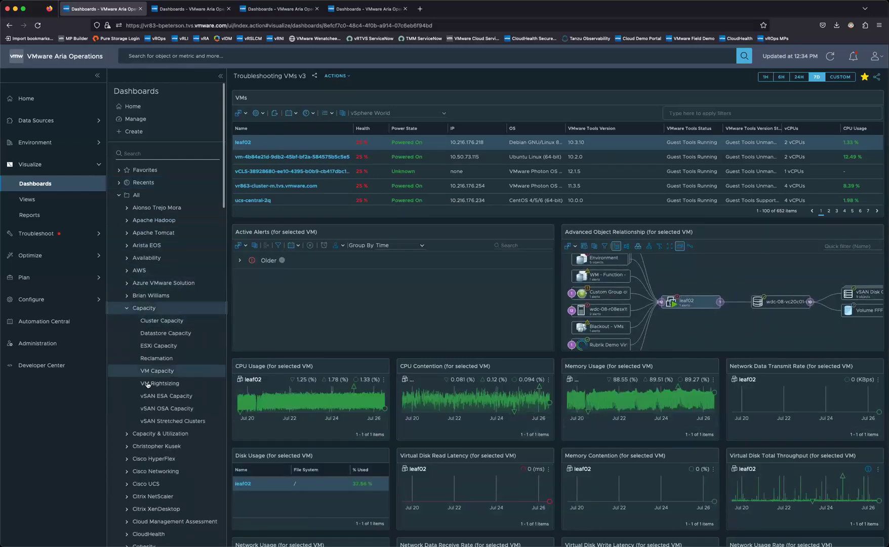
scroll(175, 344, "down", 10)
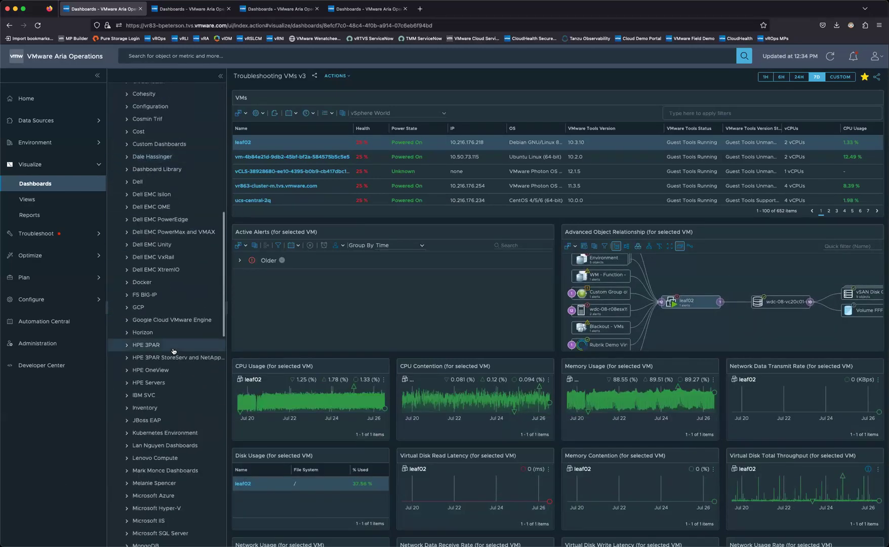
scroll(135, 358, "down", 3)
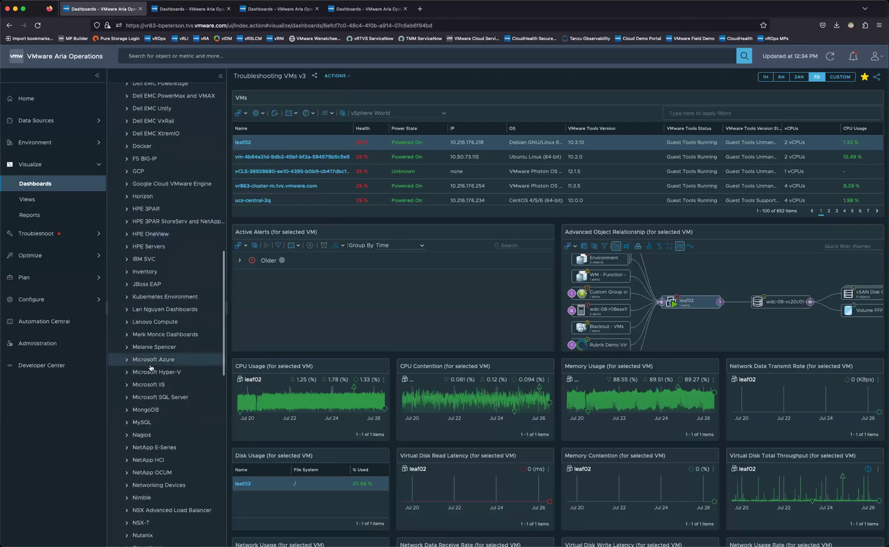
Step: Open the Dashboards home page and expand the Availability, Configuration and Inventory categories to see their dashboards
left_click(52, 186)
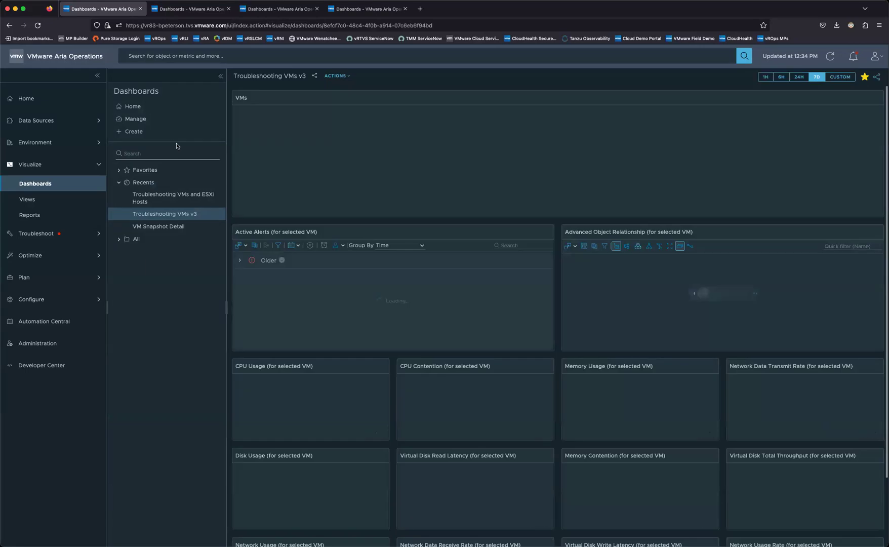
left_click(146, 108)
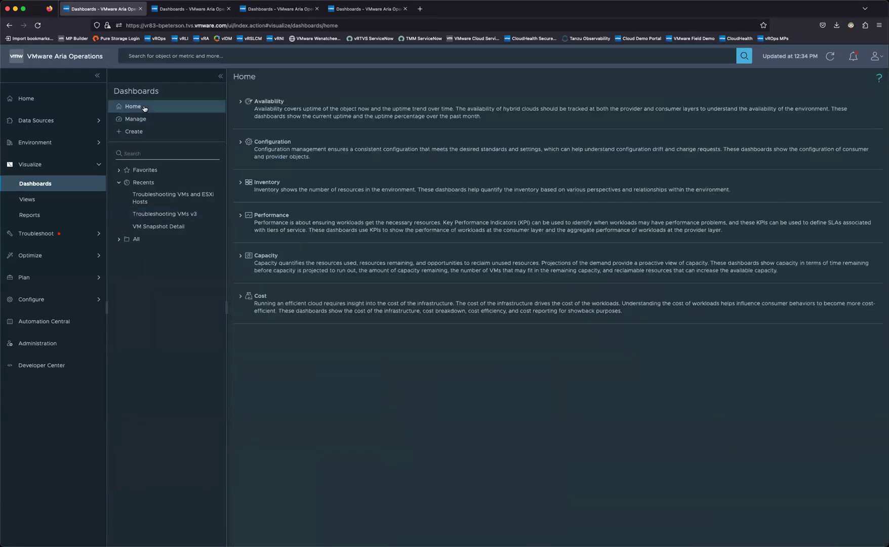
left_click(240, 102)
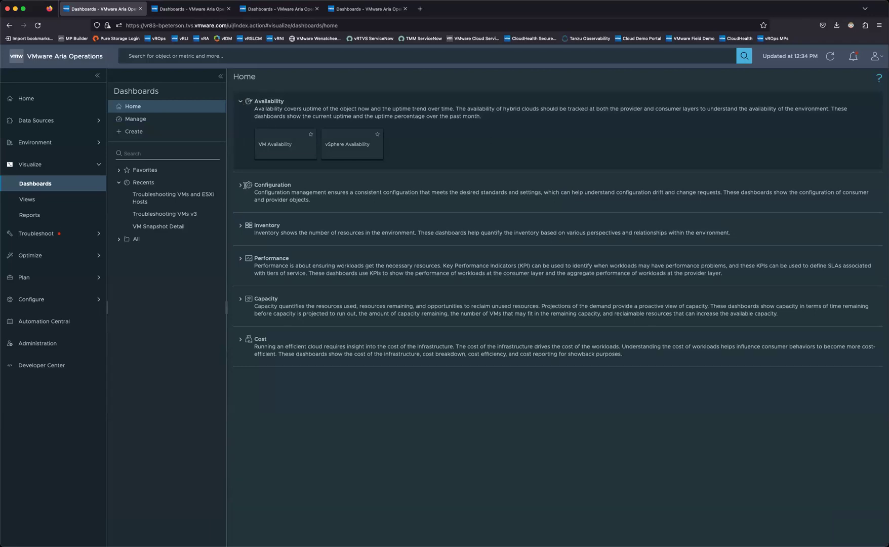
left_click(241, 186)
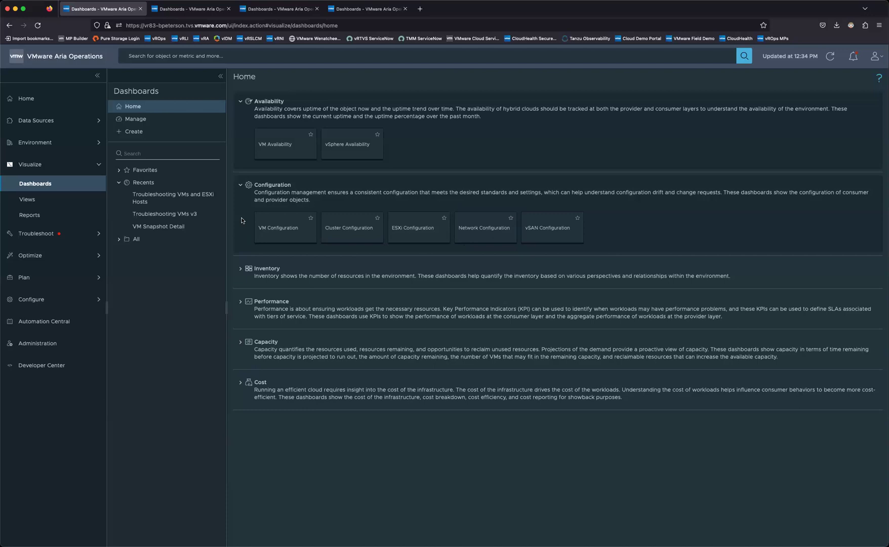
left_click(241, 272)
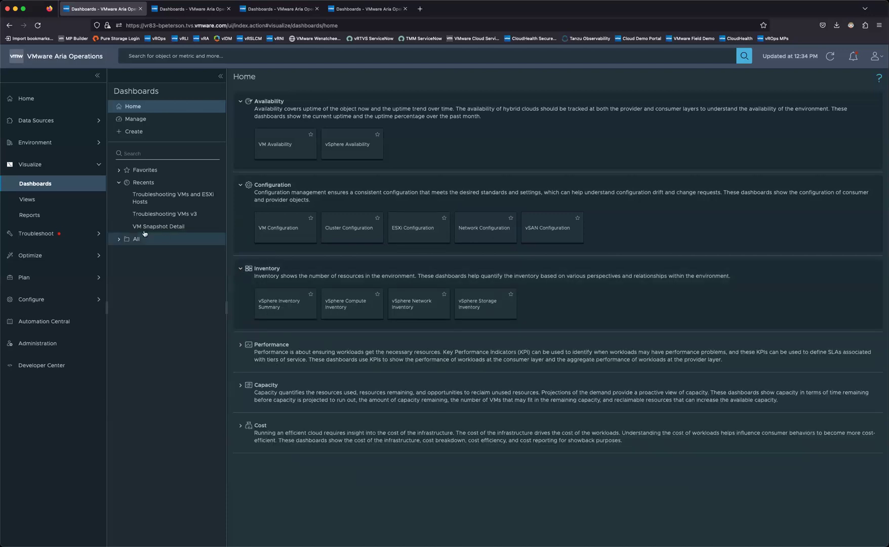
Step: Expand the full dashboard folder list and open the Custom Dashboards folder to reach its Environment Overview entries
left_click(120, 240)
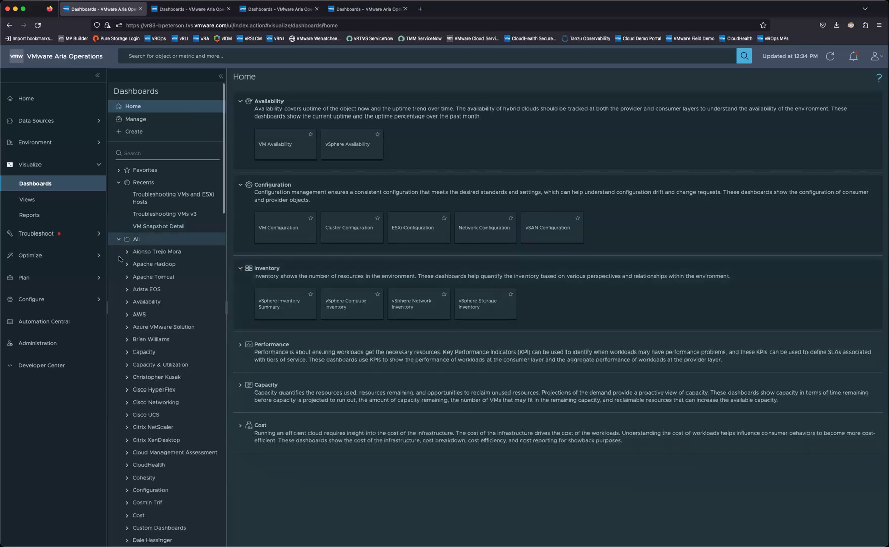
scroll(151, 384, "down", 3)
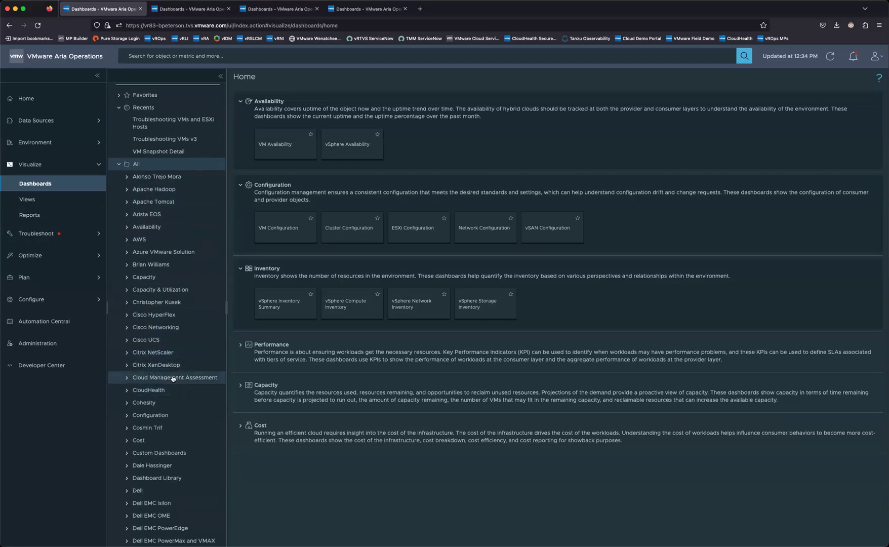
scroll(170, 376, "down", 5)
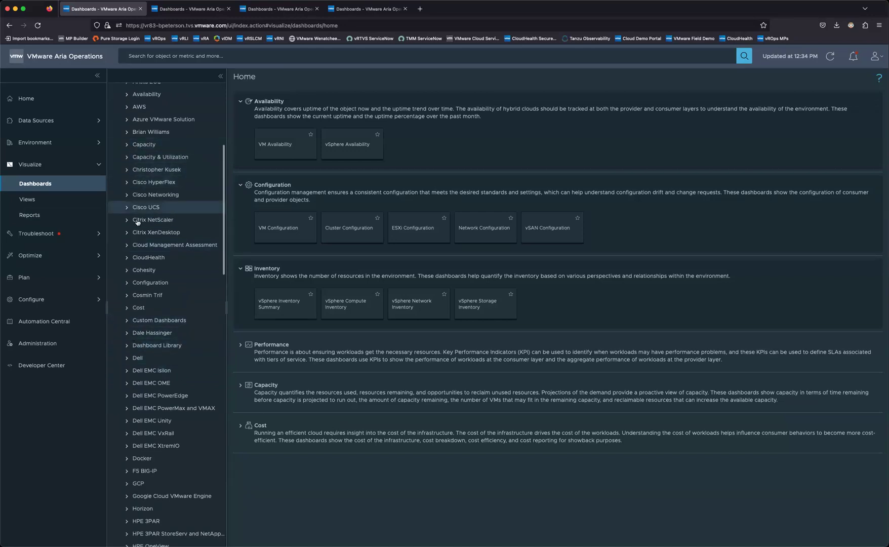
left_click(130, 321)
scroll(208, 314, "down", 8)
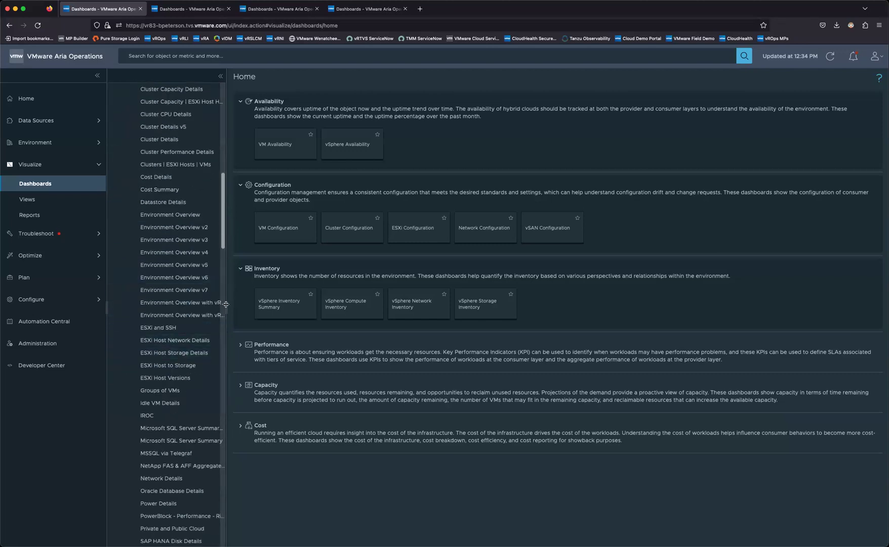
Step: Widen the dashboard list and view the Environment Overview v2 and Microsoft SQL Server Summary v2 dashboards
left_click_drag(226, 307, 241, 308)
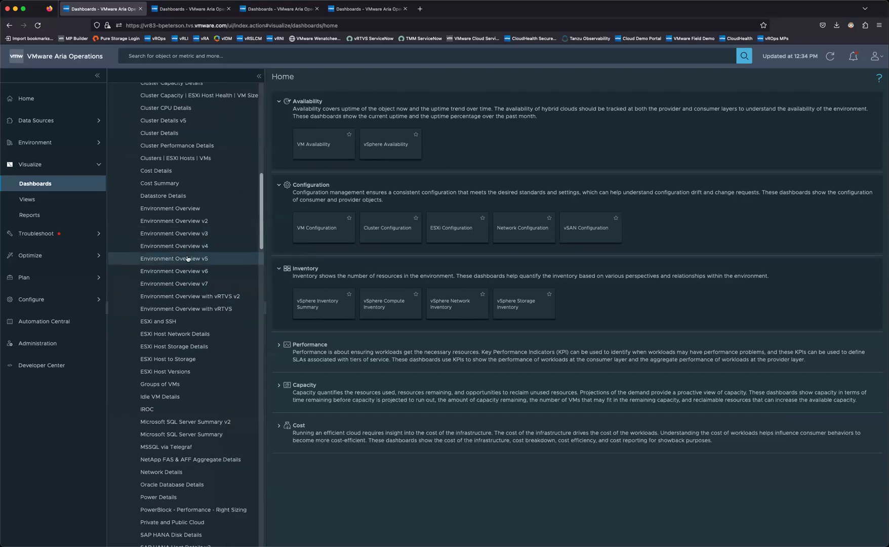
left_click(190, 223)
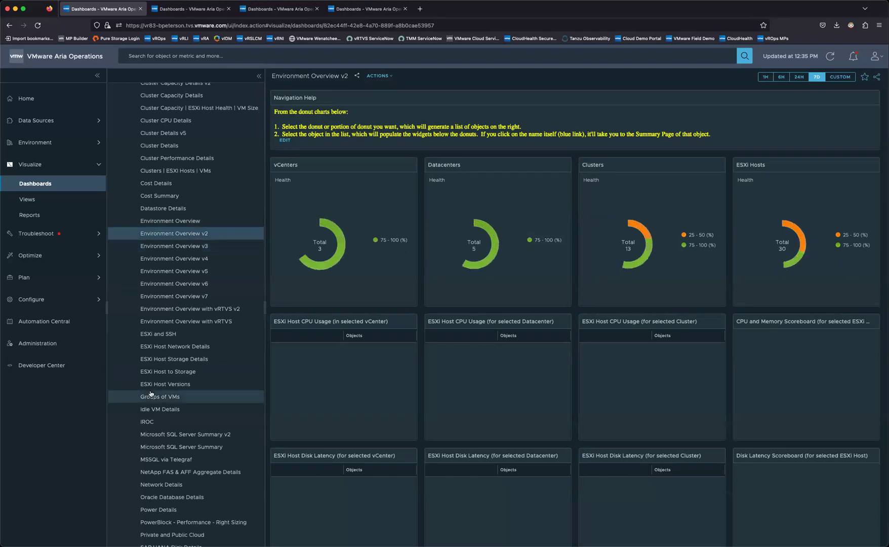
left_click(194, 433)
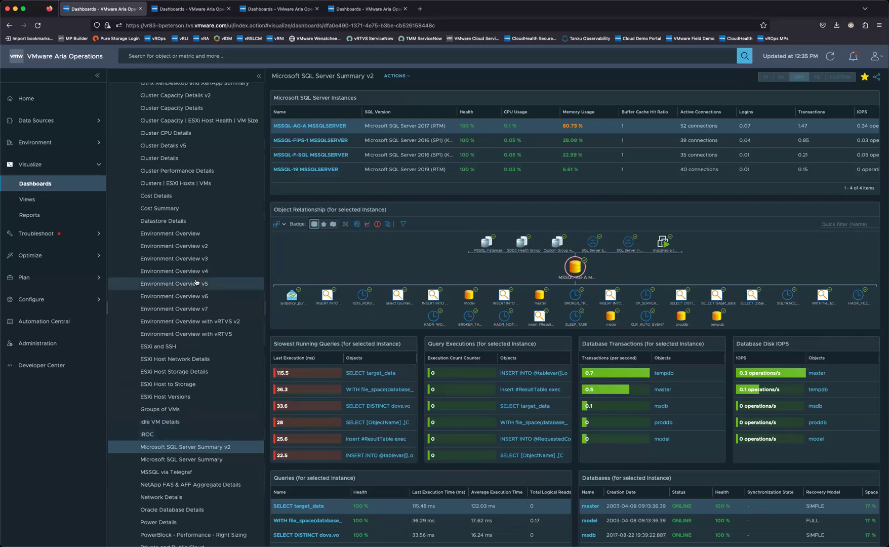
Step: Reopen the Environment Overview v2 dashboard and copy a new share URL for it with a 1 Day expiry
left_click(200, 246)
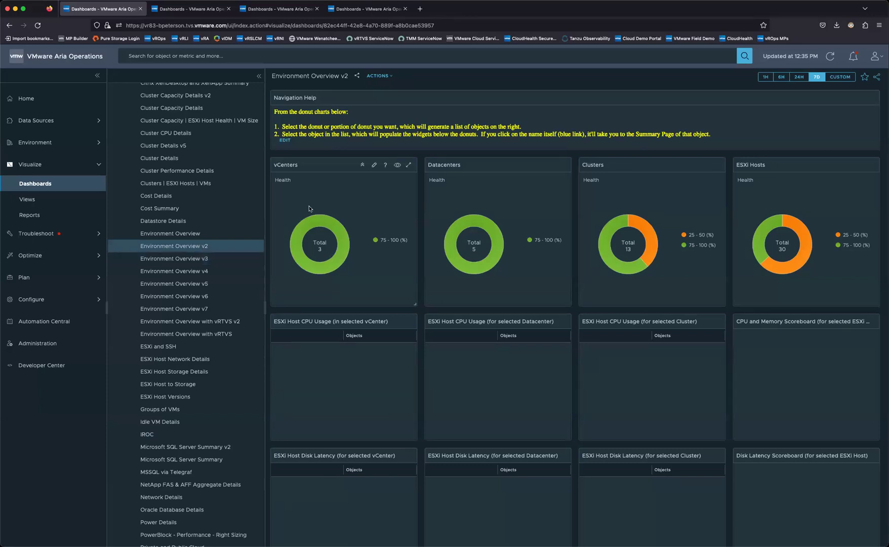
left_click(877, 78)
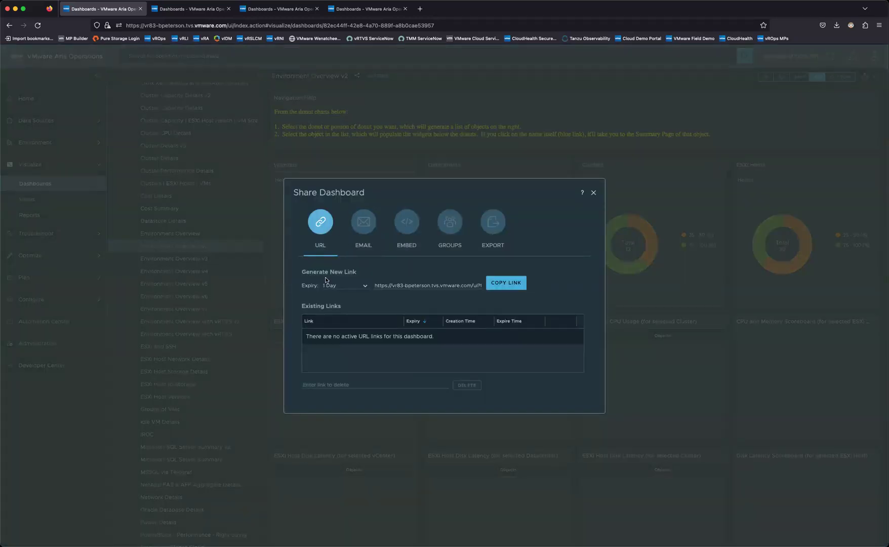
left_click(495, 287)
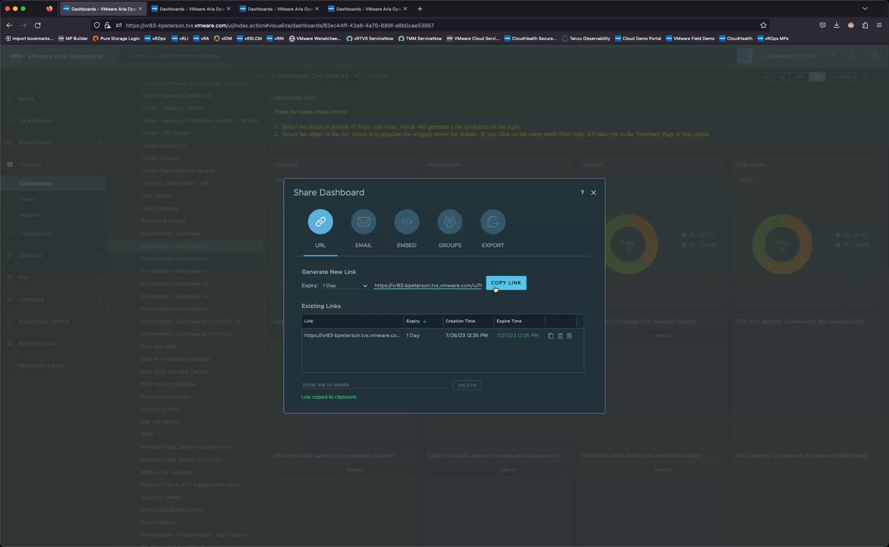
Step: Review the link expiry choices and the email, embed, groups and export sharing options for Environment Overview v2, closing the share dialog when done
left_click(365, 286)
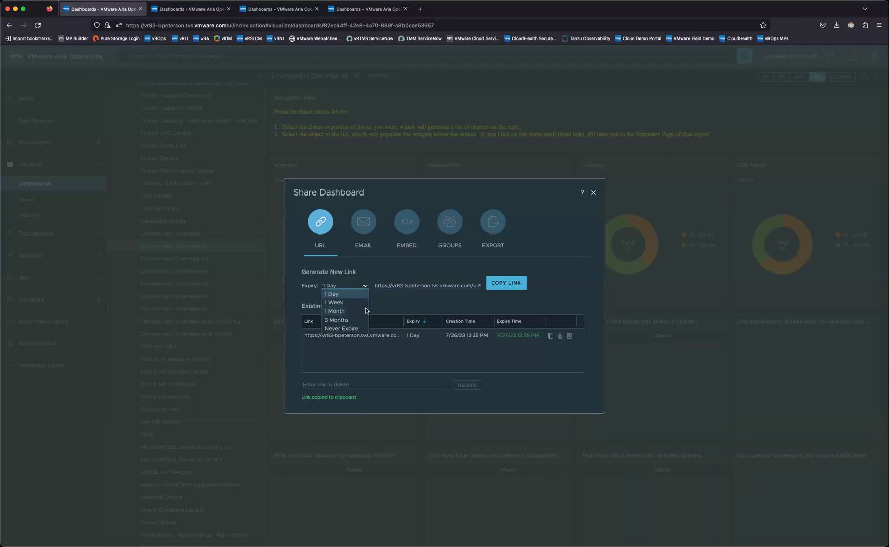
left_click(423, 337)
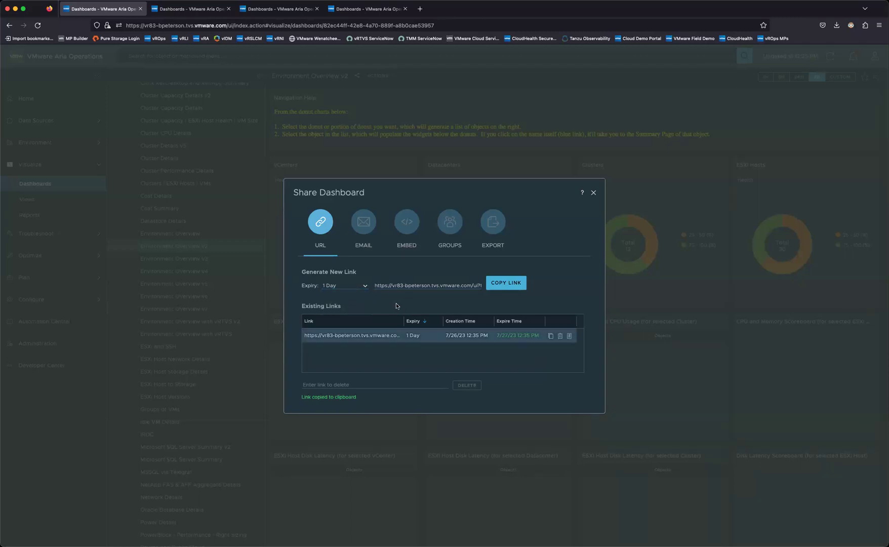
left_click(362, 226)
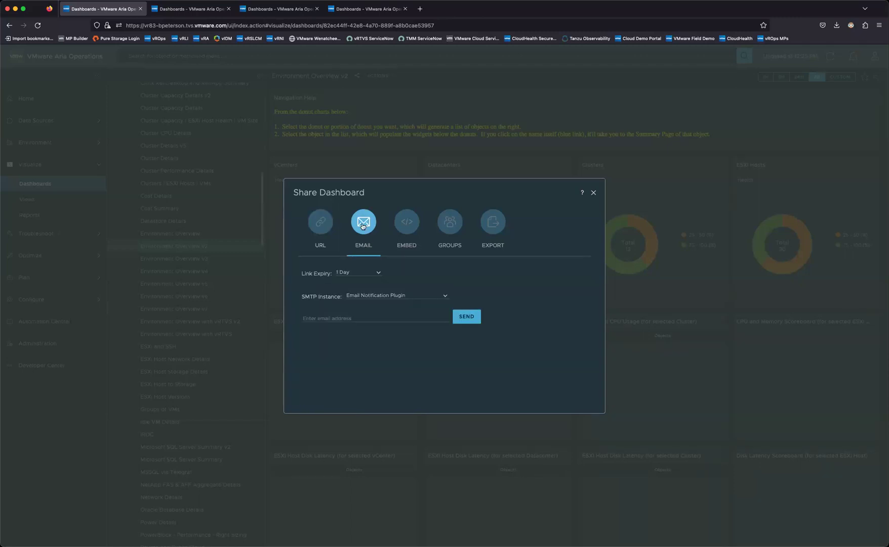
left_click(408, 226)
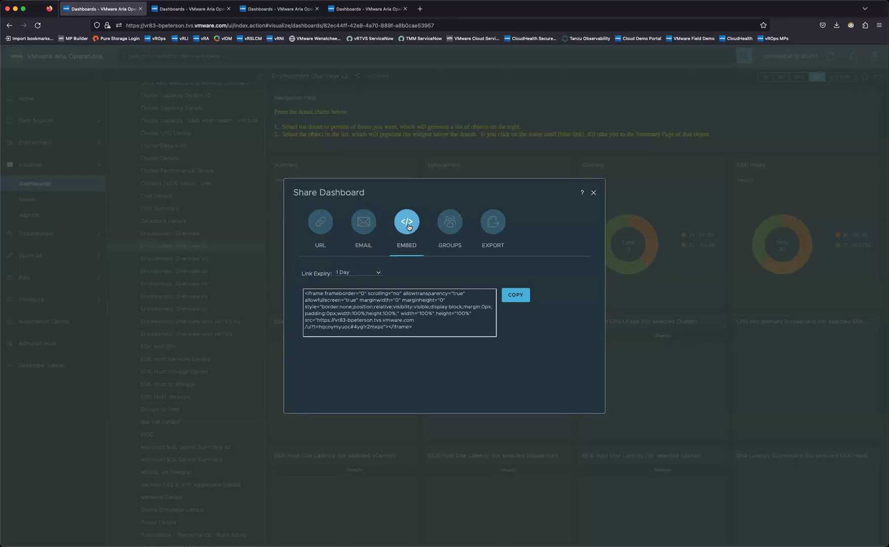
left_click(449, 225)
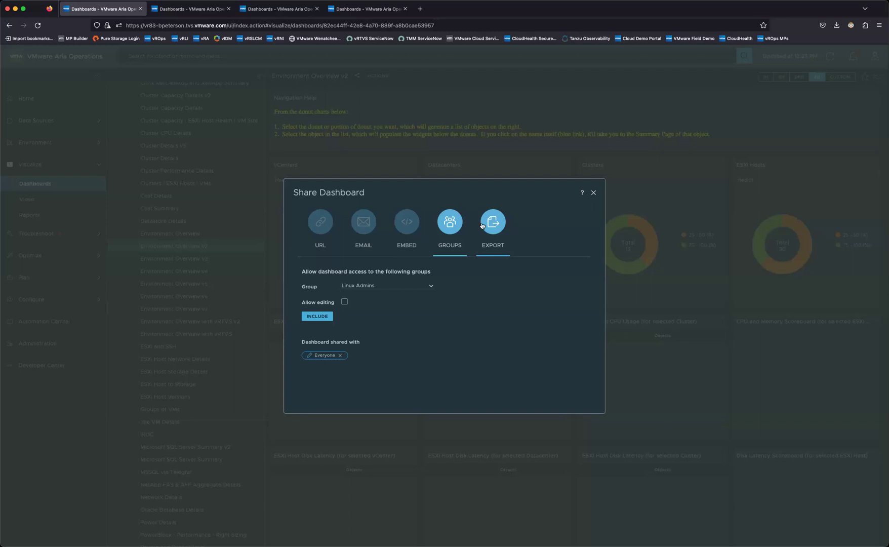
left_click(505, 223)
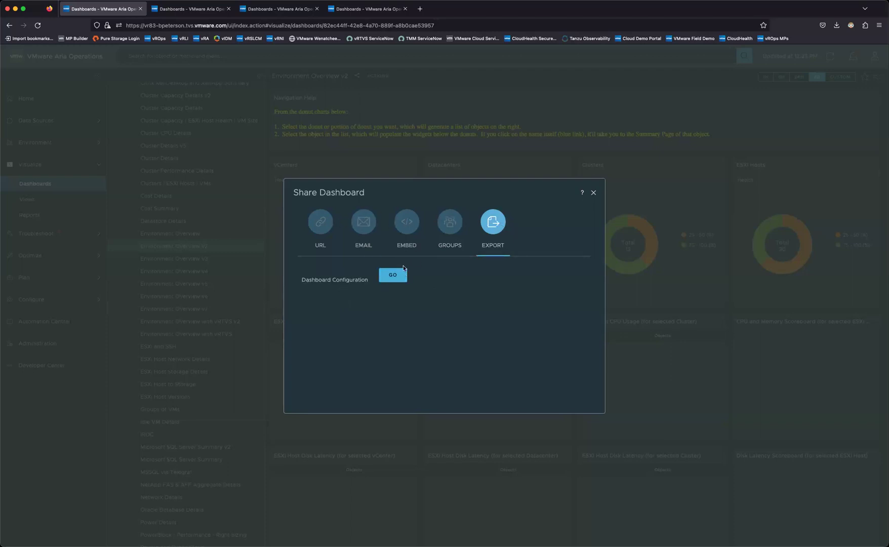
left_click(322, 226)
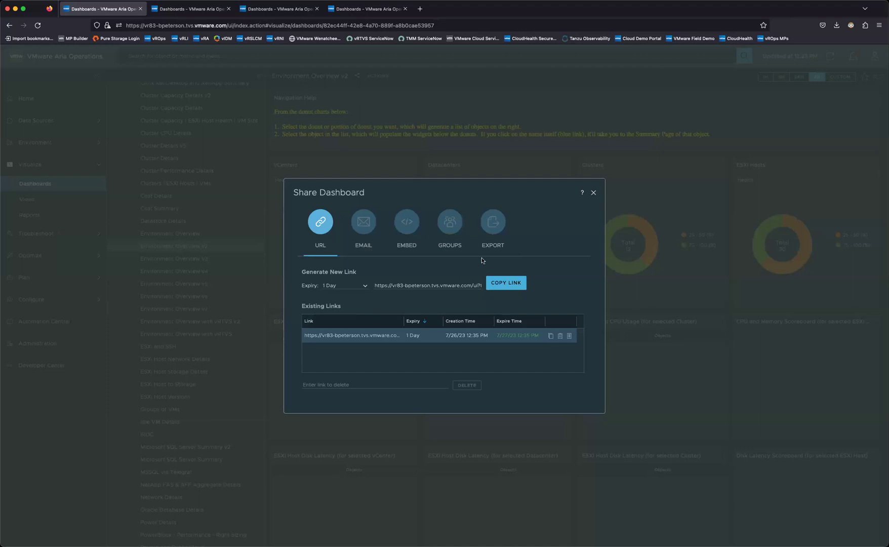
left_click(593, 193)
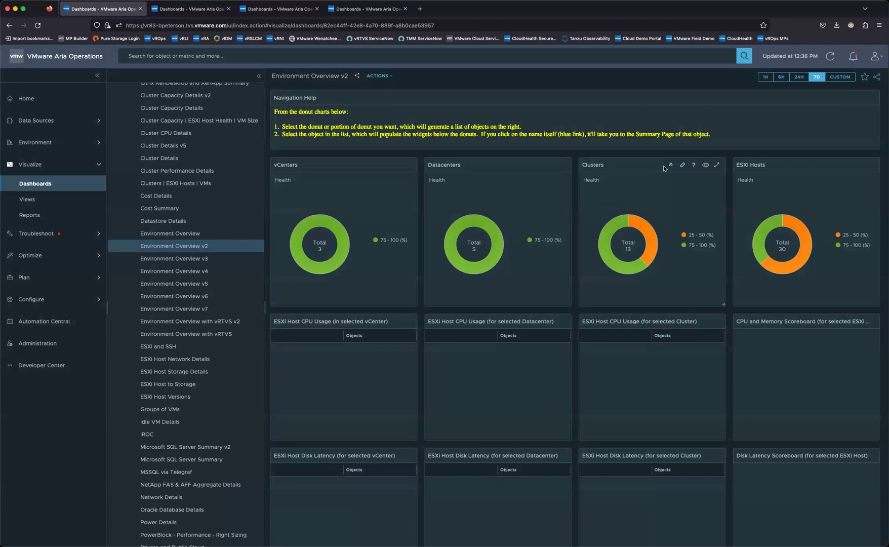
left_click(877, 78)
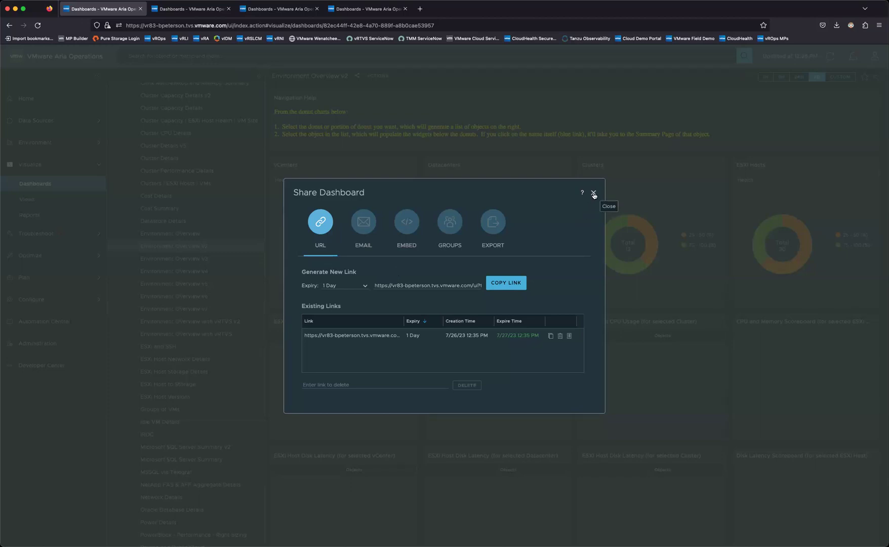
left_click(594, 194)
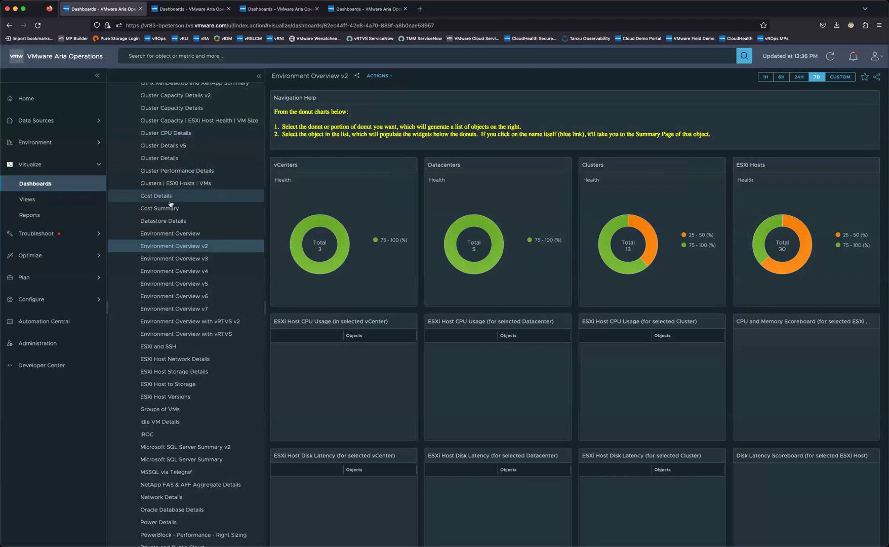
Step: Return to the Environment Overview v5 home page, list the hosts for one ESXi version slice, and maximize the ESXi Hosts - Version chart
left_click(48, 101)
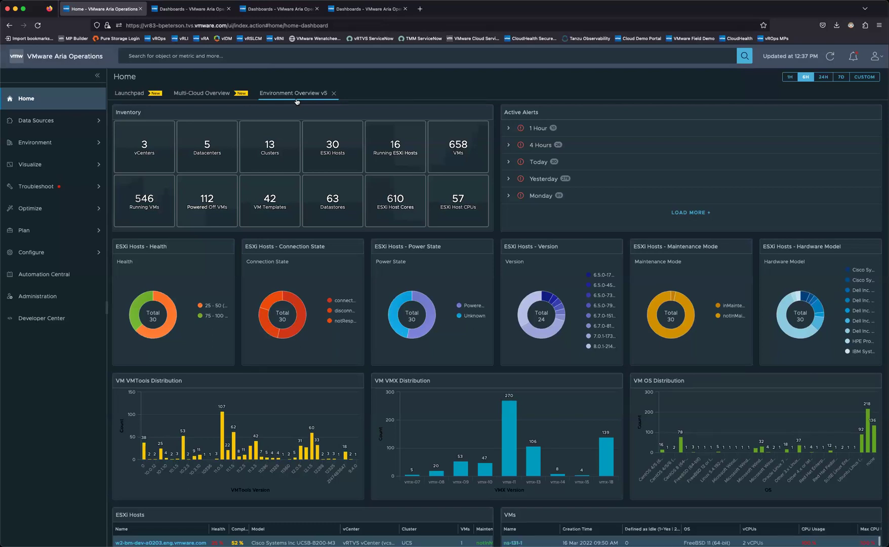
mouse_move(298, 144)
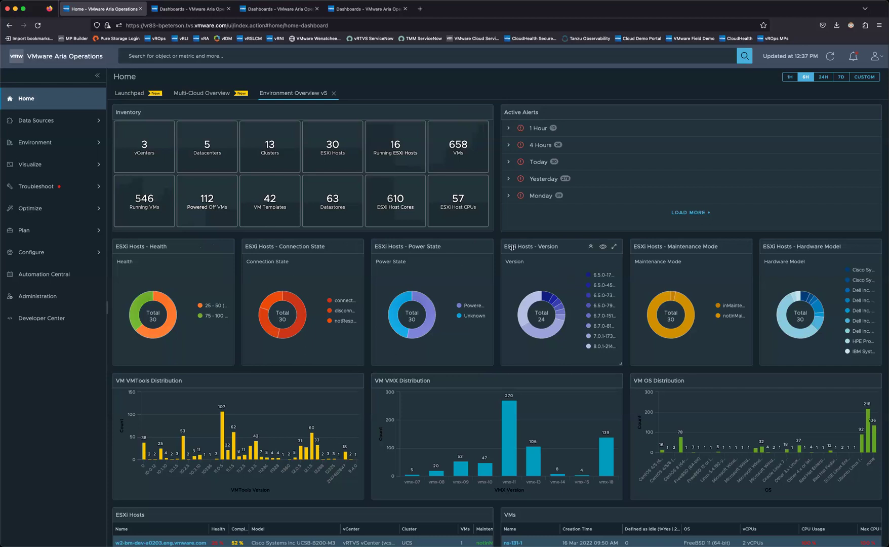
left_click(526, 303)
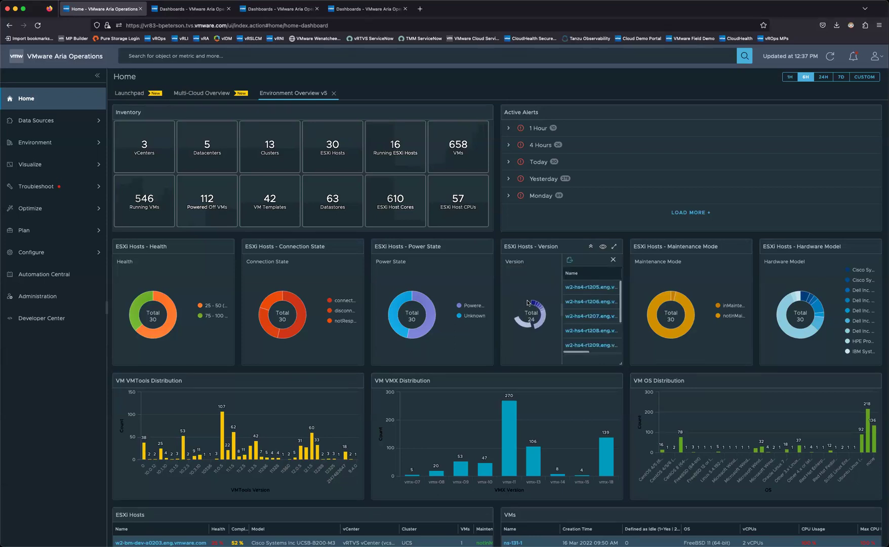
left_click(613, 259)
left_click(615, 248)
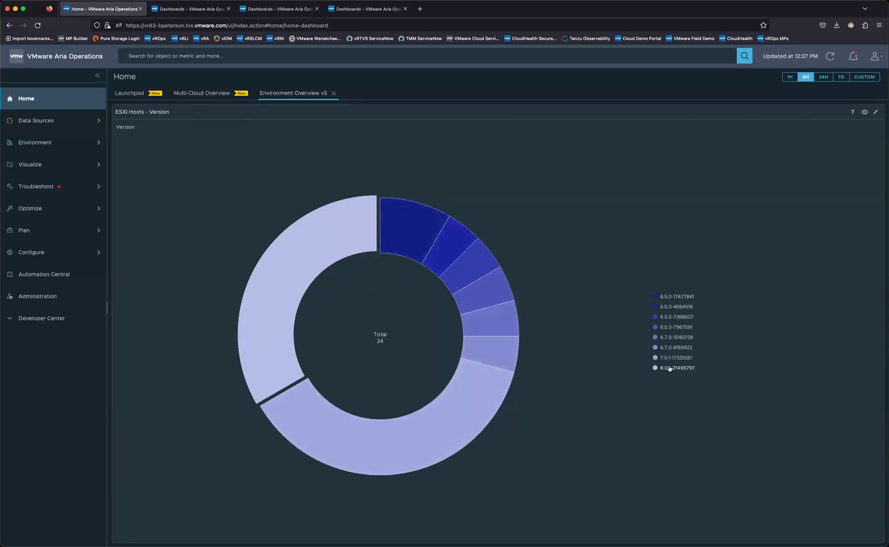
Step: Hide versions 6.5.0-17477841 and 6.5.0-4564106 from the ESXi version chart and show both again
left_click(668, 297)
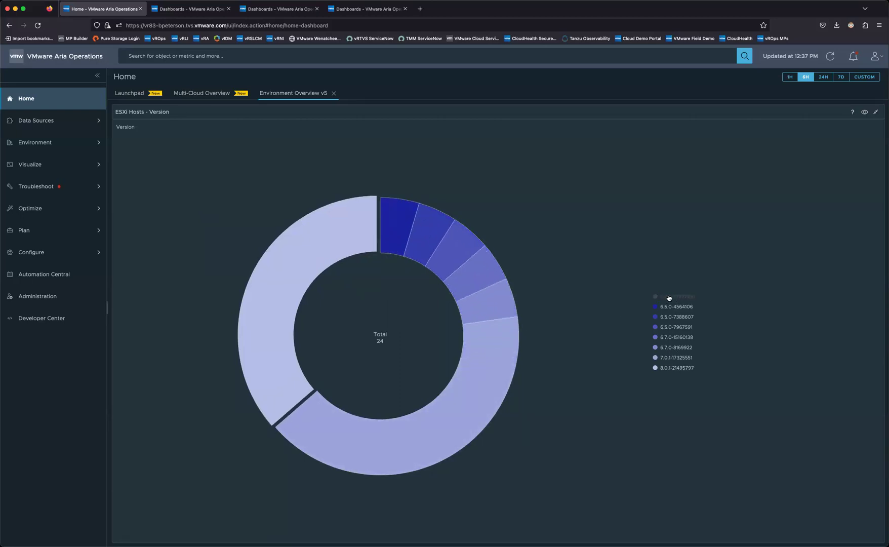
left_click(666, 308)
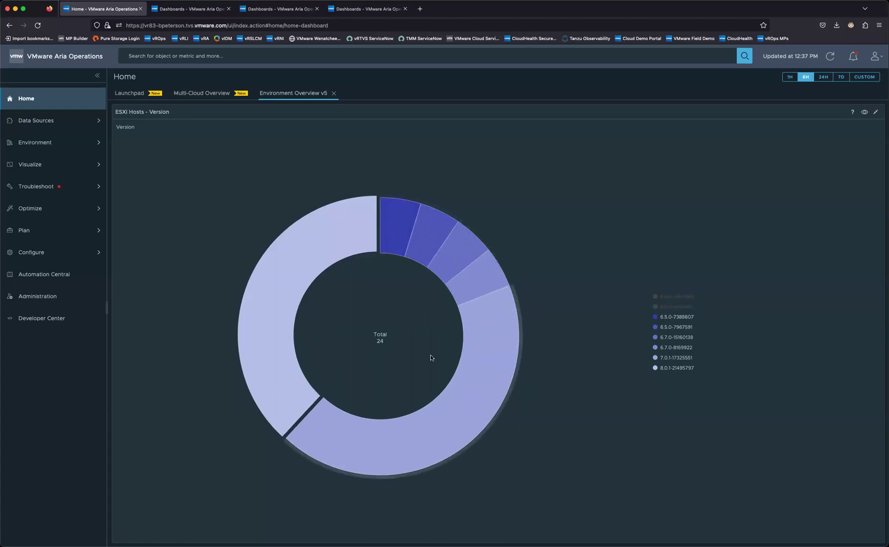
left_click(679, 304)
left_click(678, 297)
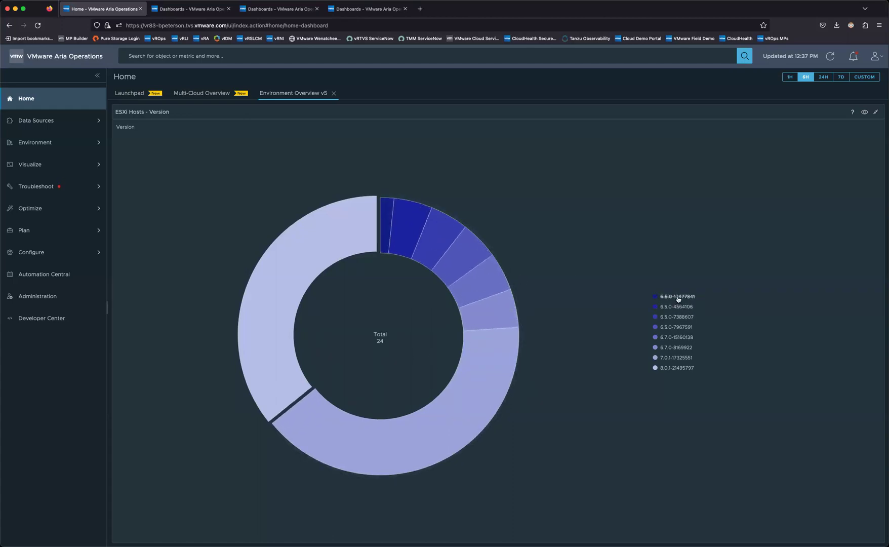
Step: List the hosts for versions 8.0.1-21495797 and 6.5.0-17477841, and open the summary of the first host on 6.5.0-17477841
left_click(297, 265)
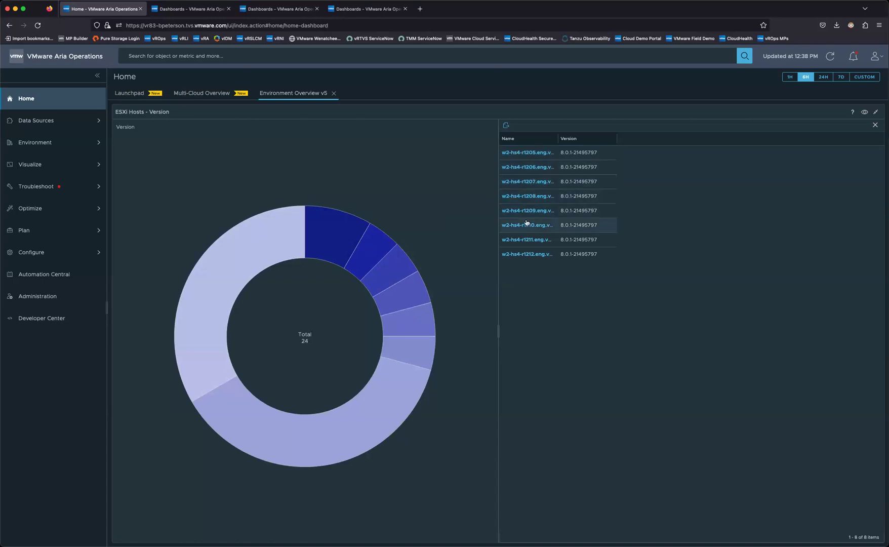
left_click(329, 240)
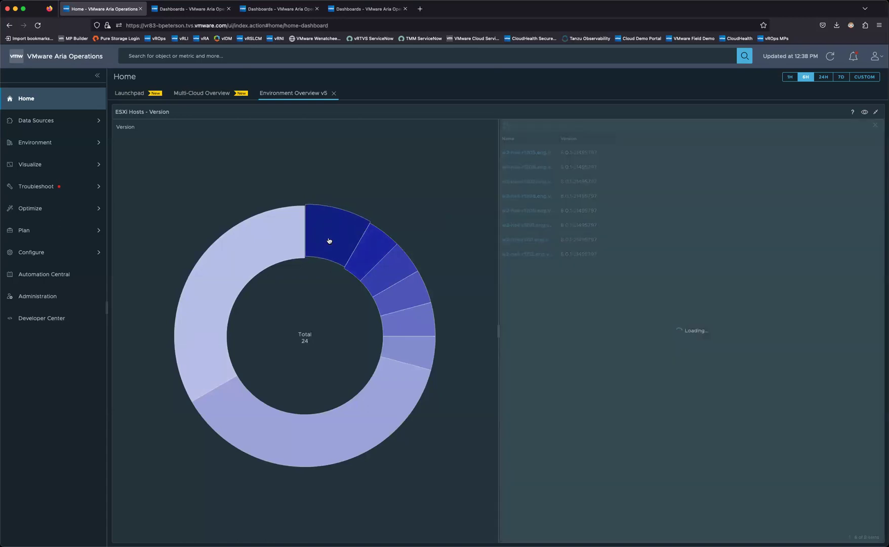
left_click(536, 153)
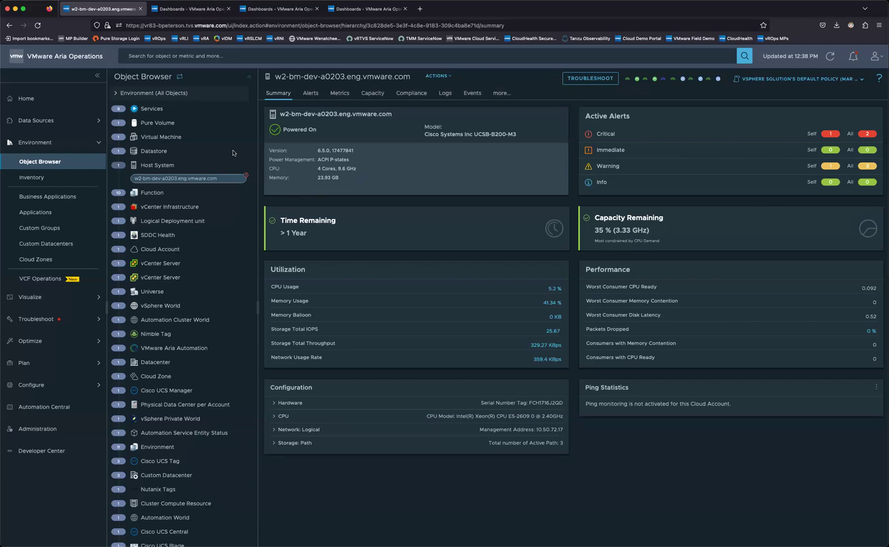
Step: Go back to Dashboards, open the dashboard management list, and view the Import Dashboard options without importing a file
left_click(36, 94)
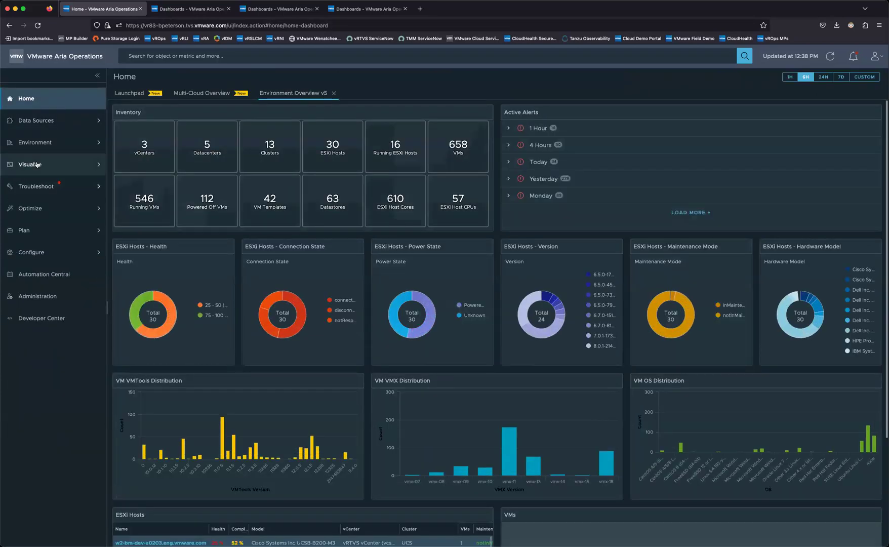
left_click(36, 164)
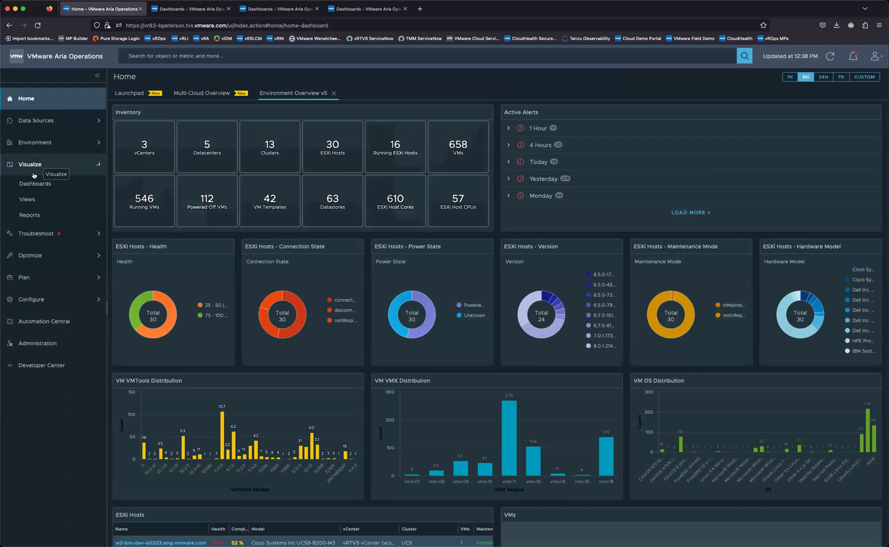
left_click(35, 183)
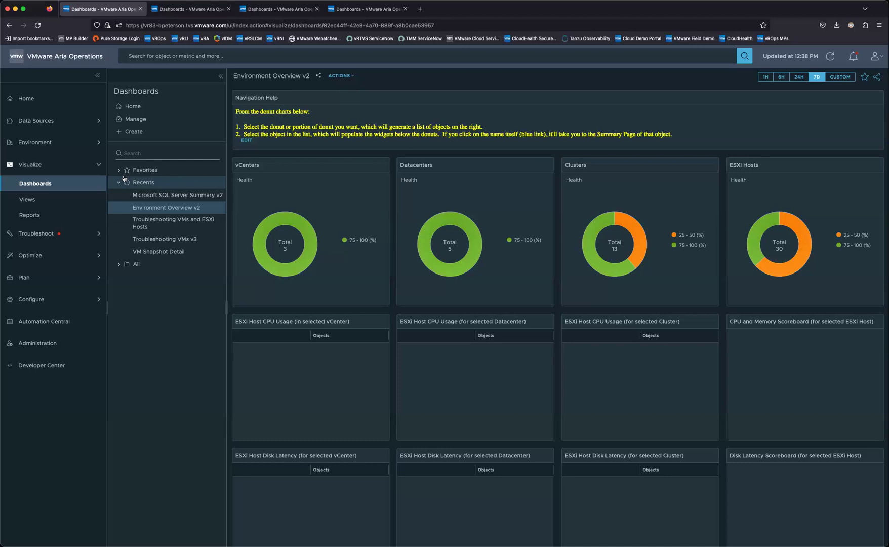
left_click(138, 120)
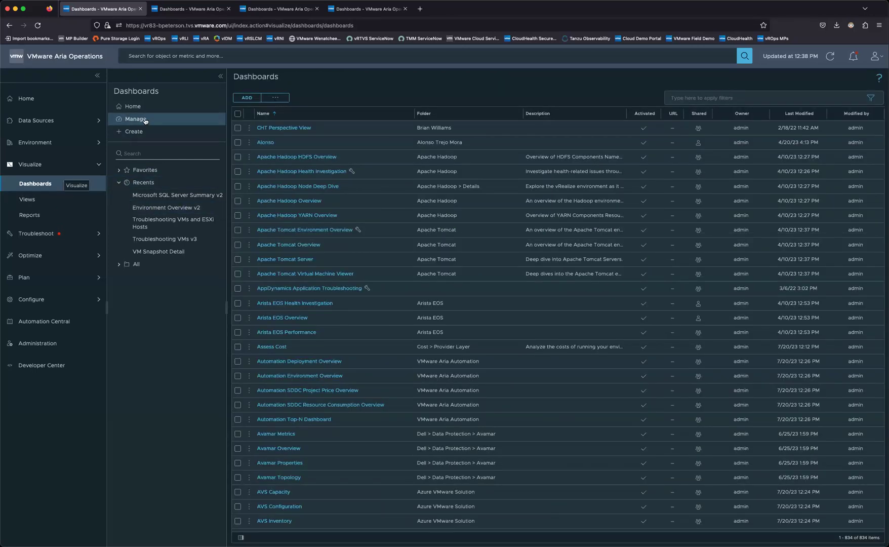
left_click(275, 99)
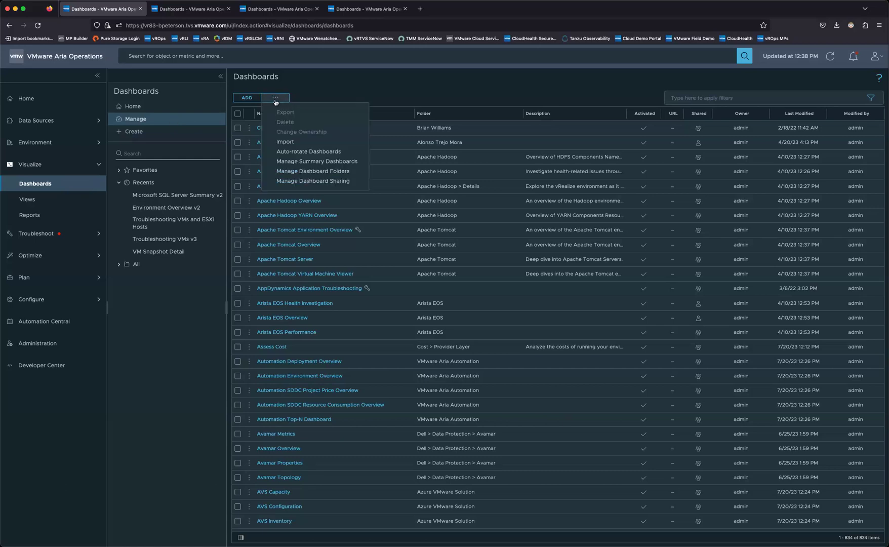
left_click(286, 142)
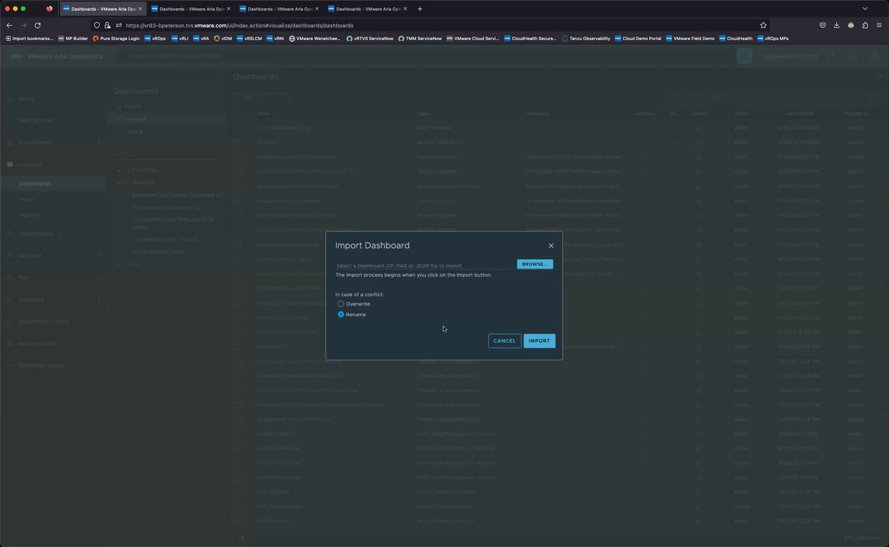
left_click(495, 340)
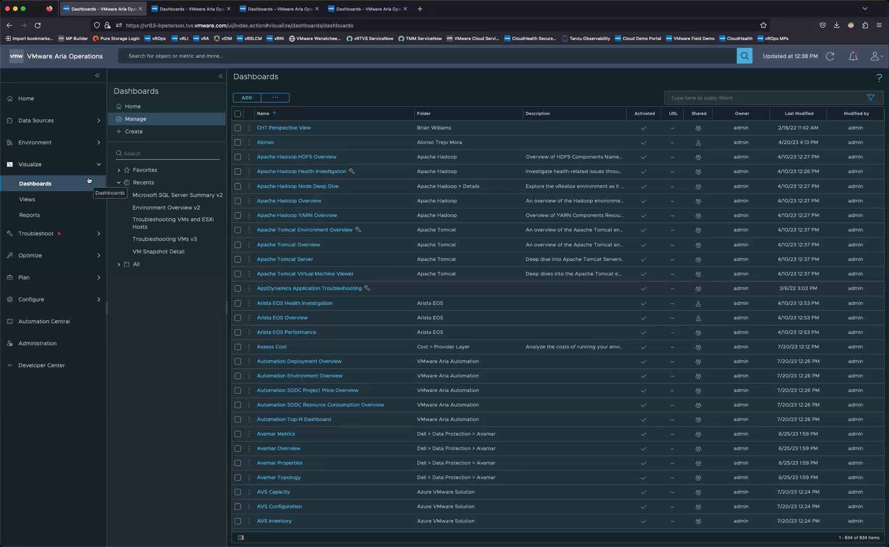
Step: Create a new dashboard, compare the available views and widgets, and add the Object List, Metric Picker and Metric Chart widgets
left_click(134, 131)
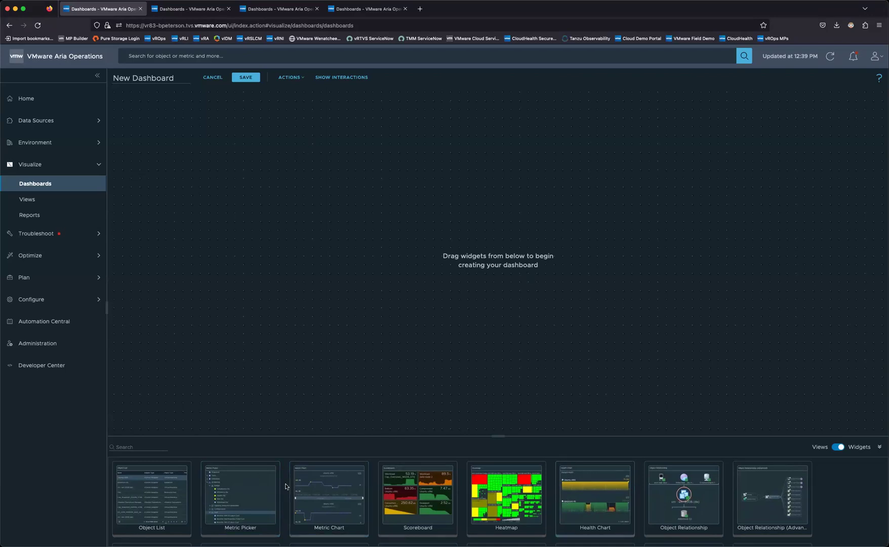
left_click(840, 450)
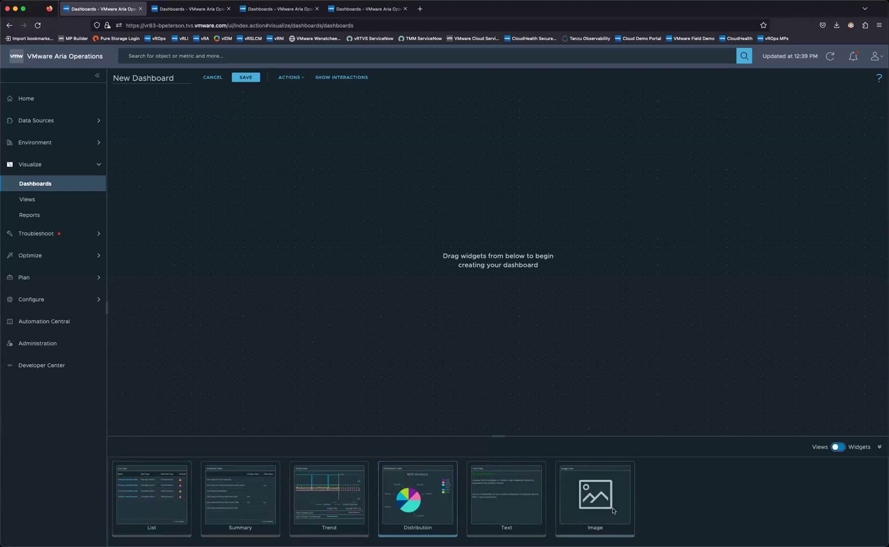
left_click(839, 447)
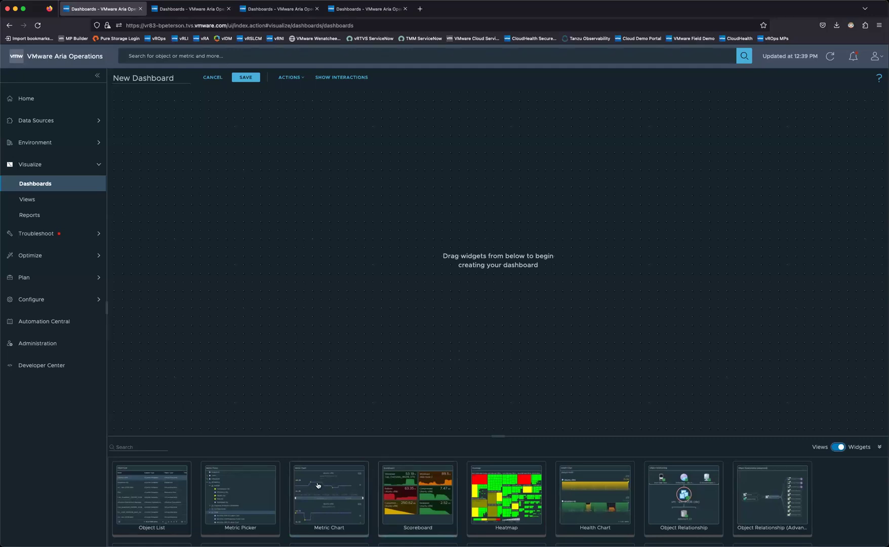
left_click_drag(202, 494, 197, 342)
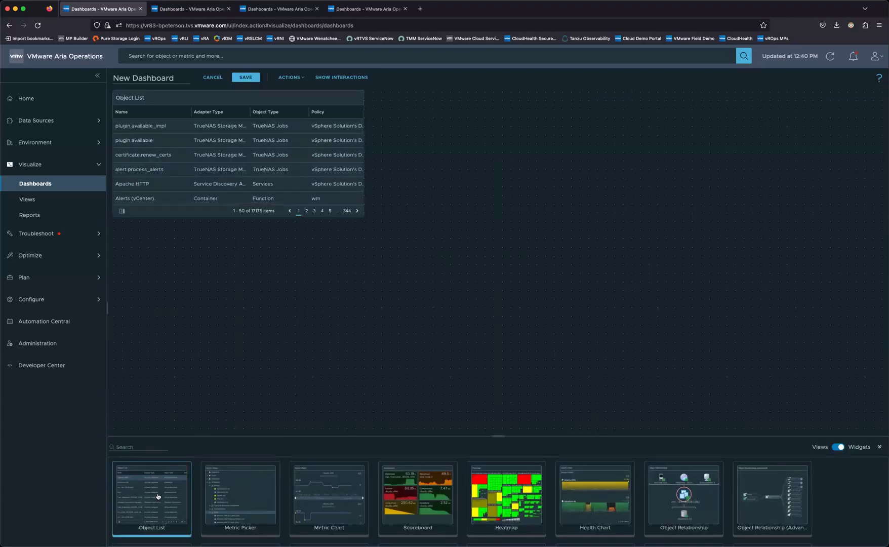
double_click(226, 503)
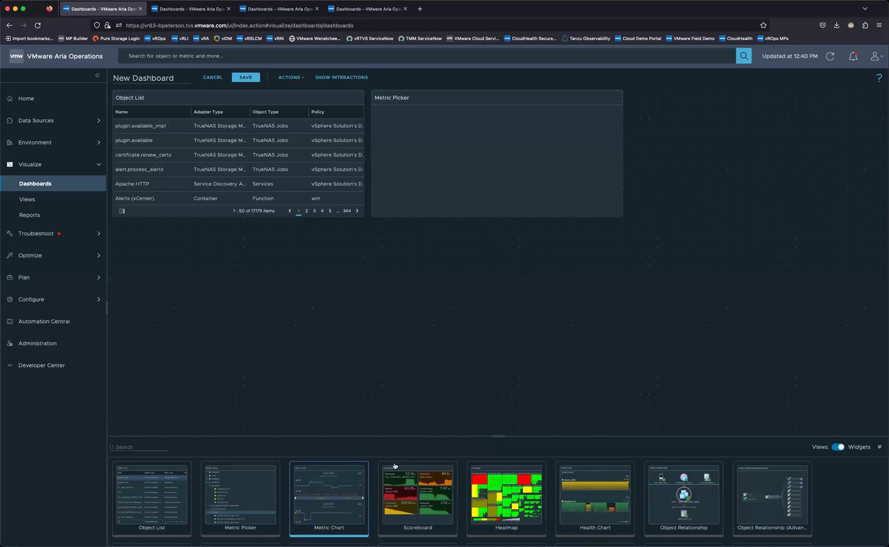
double_click(326, 504)
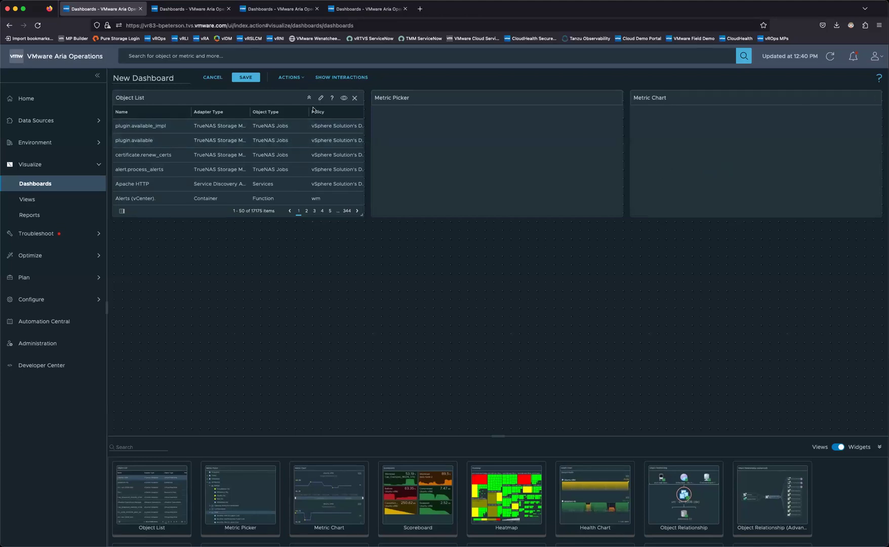
Step: Rename the Object List widget as VMs and turn on its Refresh Content and Self Provider options
left_click(321, 100)
type("VMS")
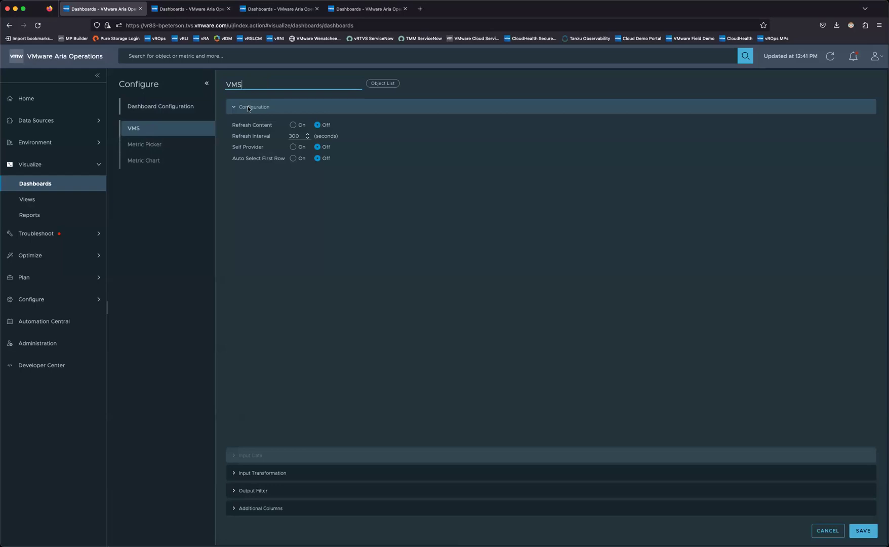
key("BackSpace")
left_click(294, 125)
left_click(293, 147)
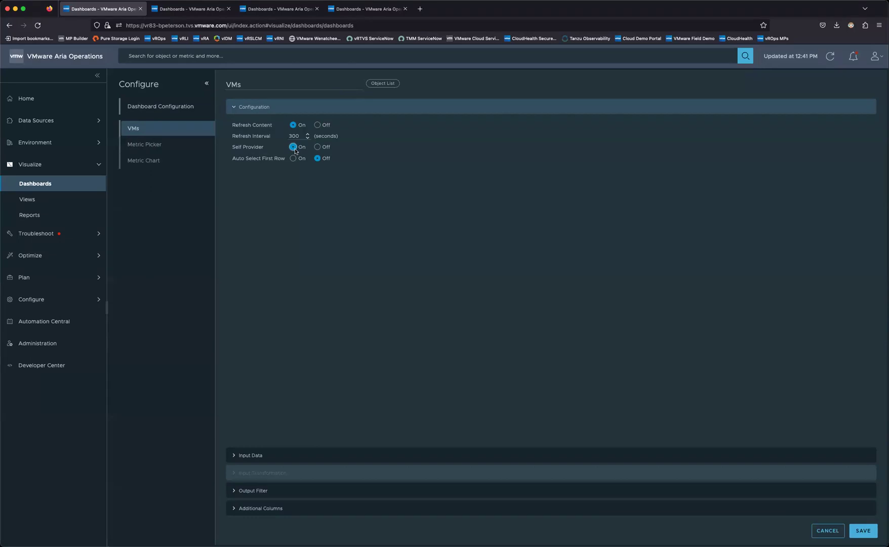
Step: Turn on Auto Select First Row for the VMs widget and filter its output to the Virtual Machine object type
left_click(293, 158)
left_click(258, 490)
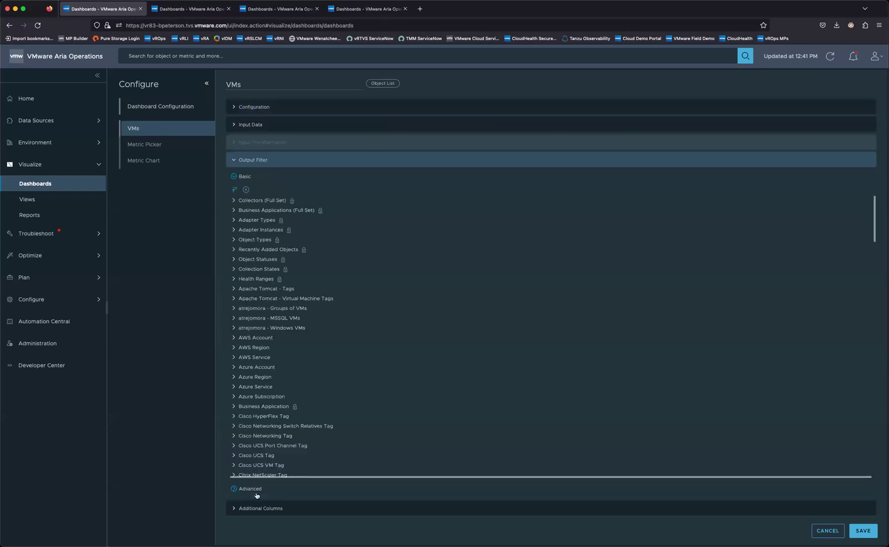
left_click(234, 240)
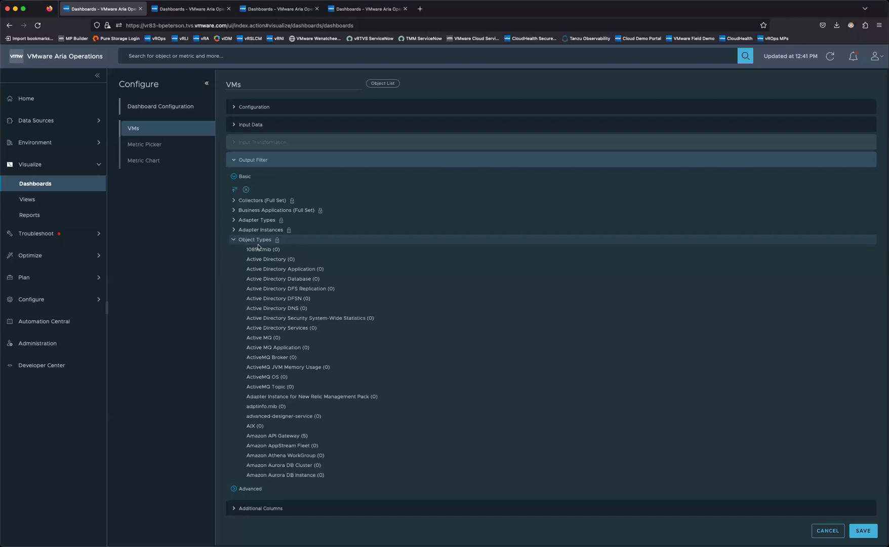
scroll(725, 348, "down", 15)
scroll(724, 351, "down", 20)
scroll(724, 352, "down", 20)
scroll(725, 351, "down", 20)
scroll(725, 351, "down", 20)
scroll(725, 351, "down", 20)
scroll(725, 352, "down", 10)
left_click(339, 348)
scroll(340, 350, "up", 1)
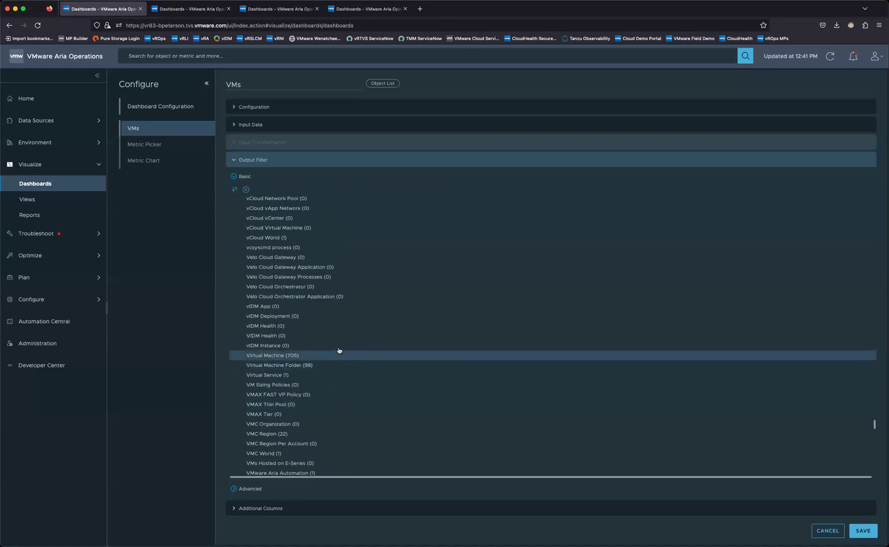
Step: Start adding an additional column to the VMs widget, choosing the vCenter adapter type and the Virtual Machine object type
left_click(233, 507)
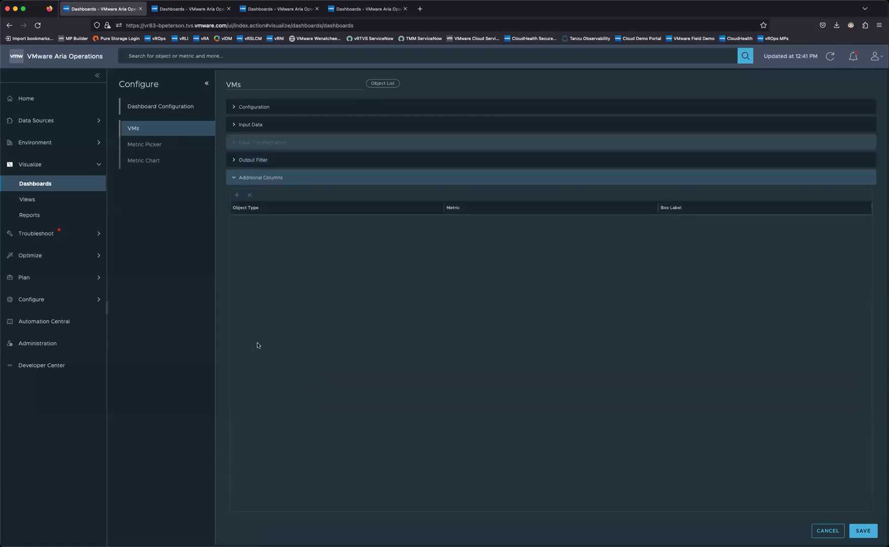
left_click(236, 195)
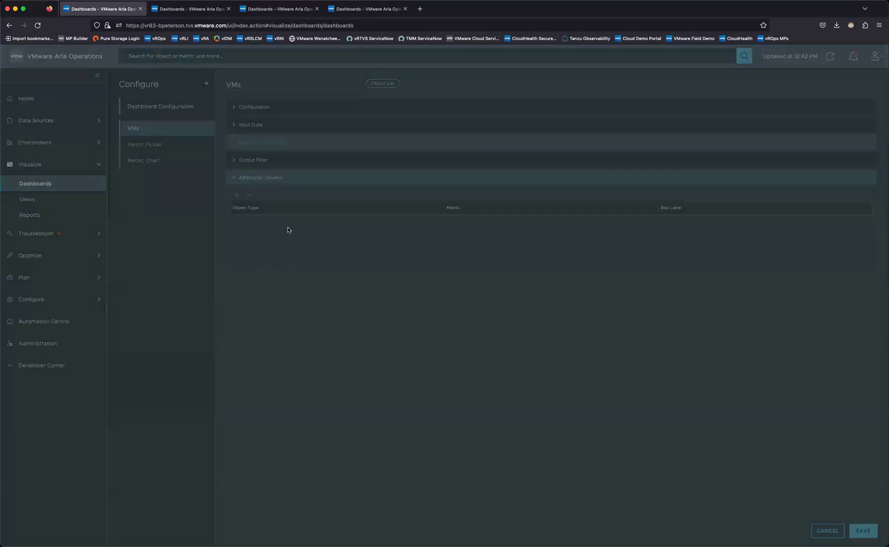
left_click(391, 220)
scroll(349, 298, "down", 15)
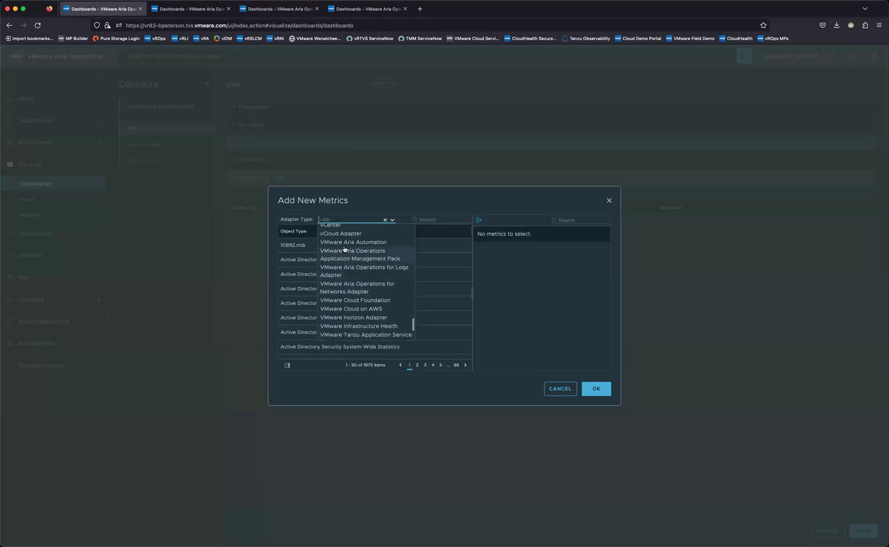
scroll(342, 238, "up", 2)
left_click(341, 235)
scroll(324, 274, "down", 5)
left_click(316, 279)
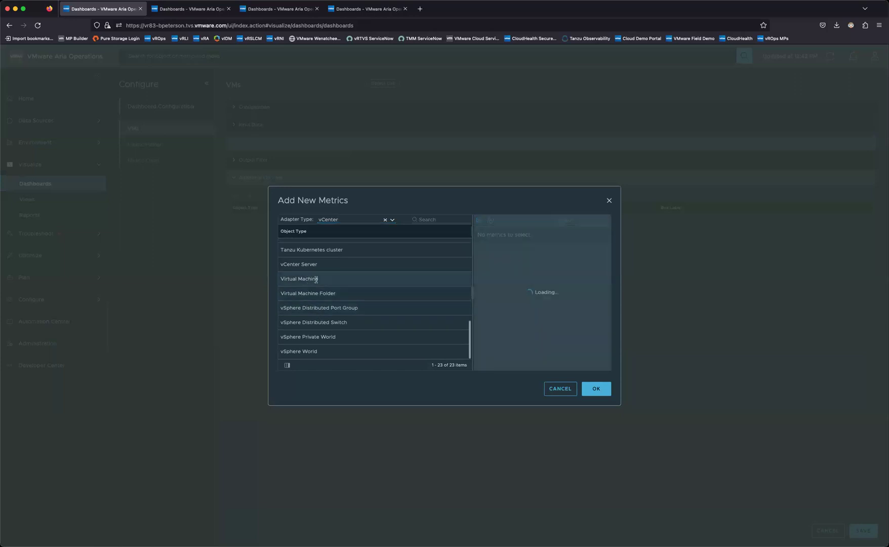
Step: Search the metrics for "os", add the Guest OS from vCenter property as a column and save the widget configuration
left_click(569, 219)
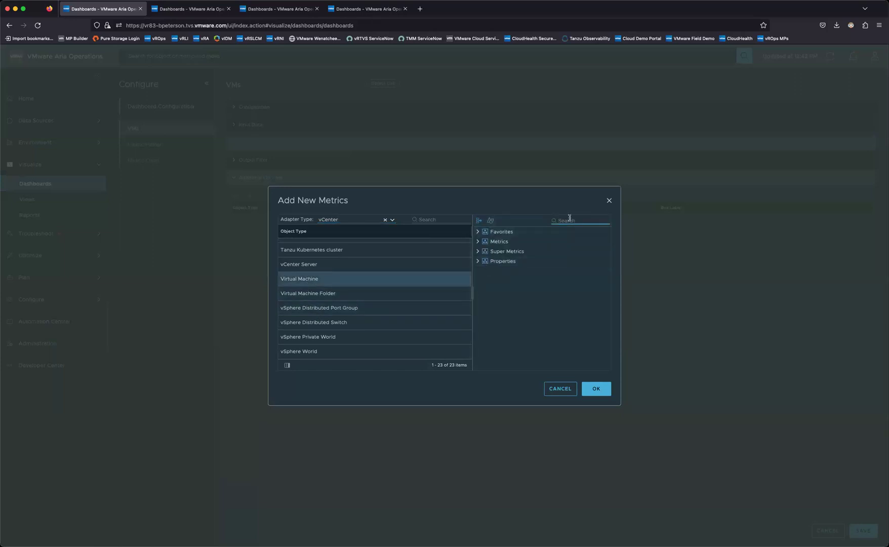
type("os")
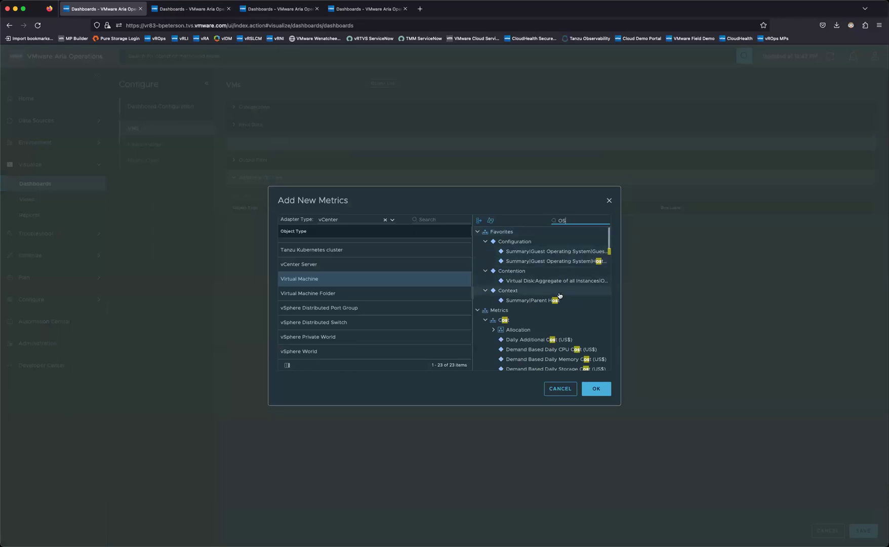
scroll(560, 294, "down", 10)
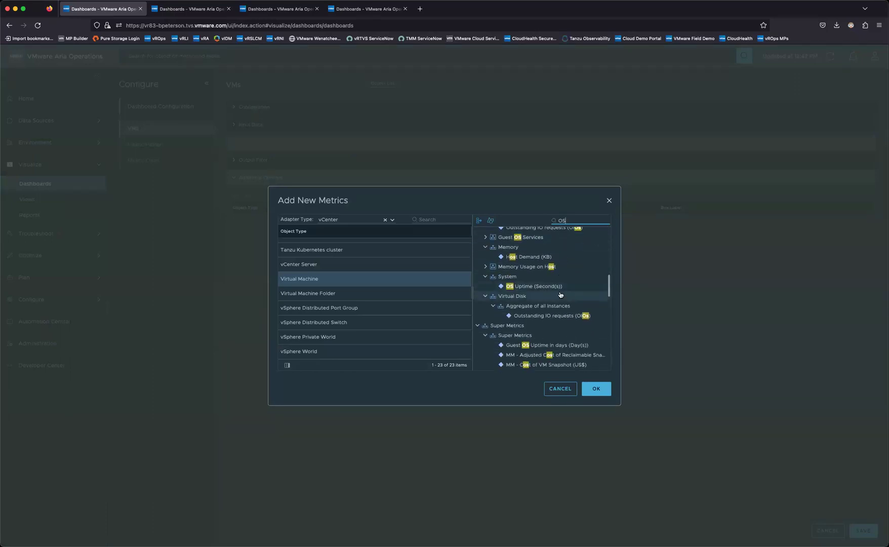
scroll(560, 294, "down", 10)
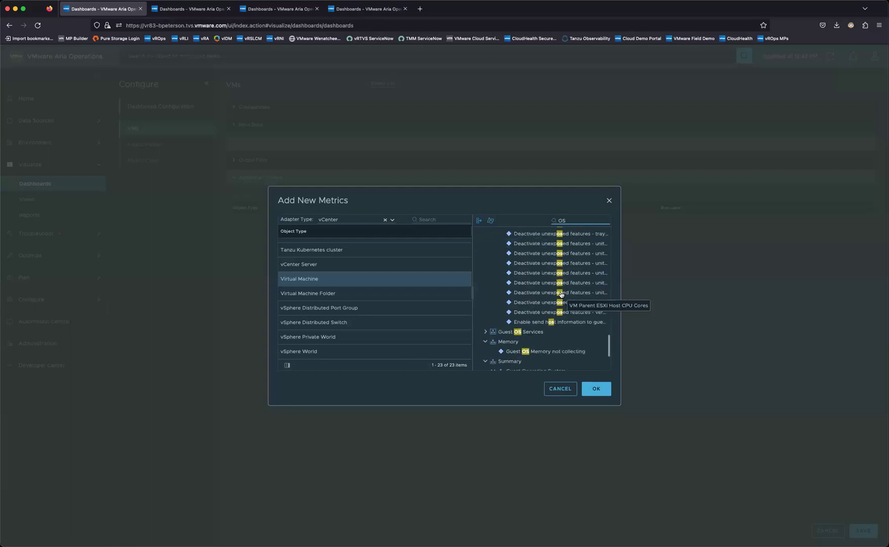
left_click(537, 281)
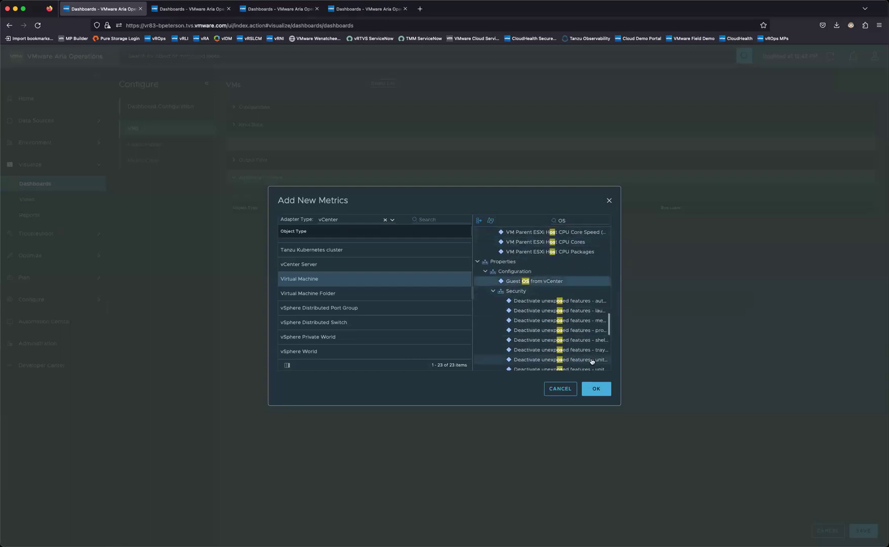
left_click(596, 388)
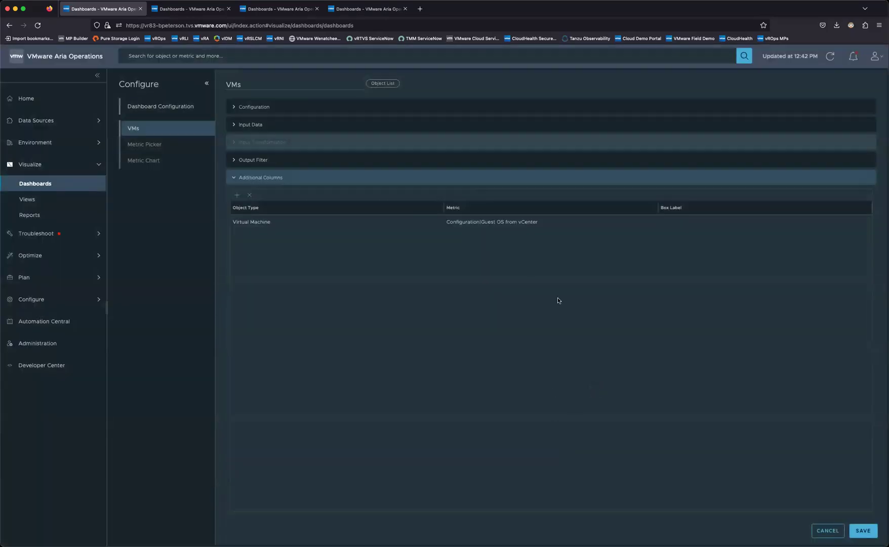
left_click(860, 532)
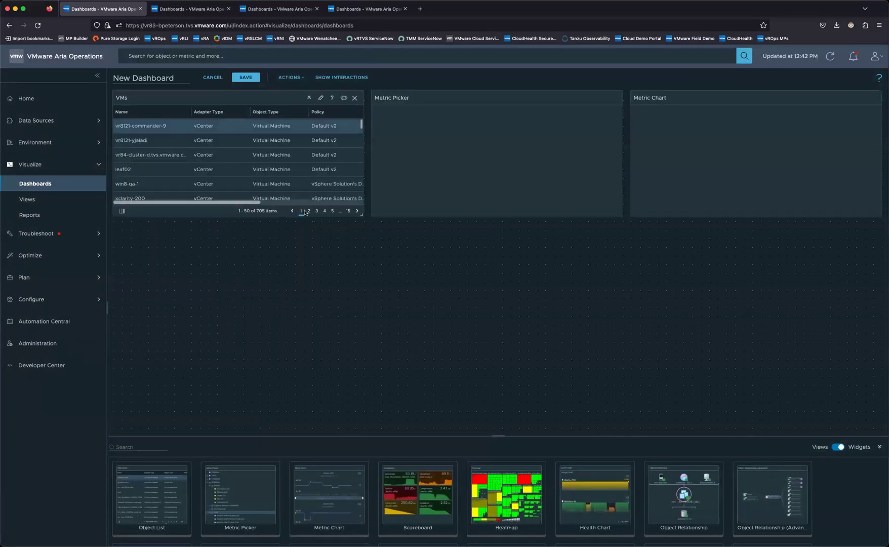
Step: Make the VMs widget taller and look across its columns
left_click_drag(362, 216, 365, 327)
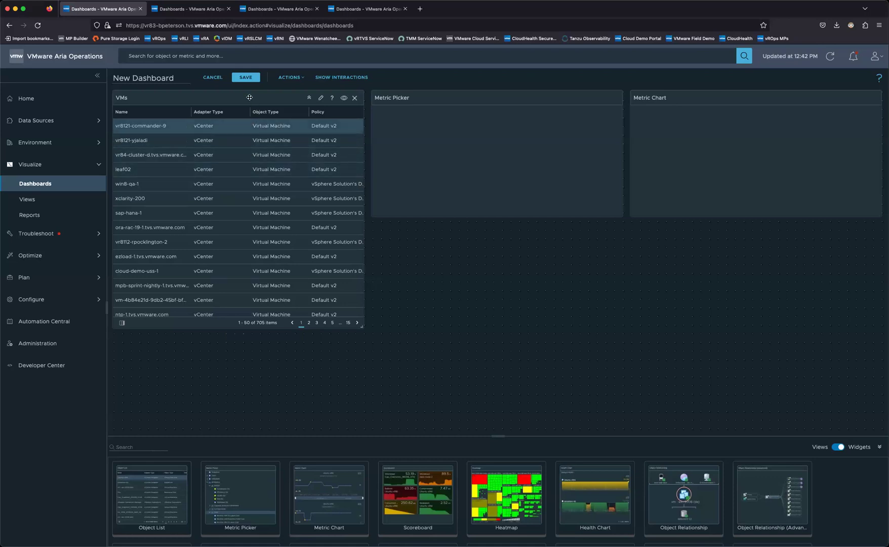
left_click_drag(249, 98, 476, 116)
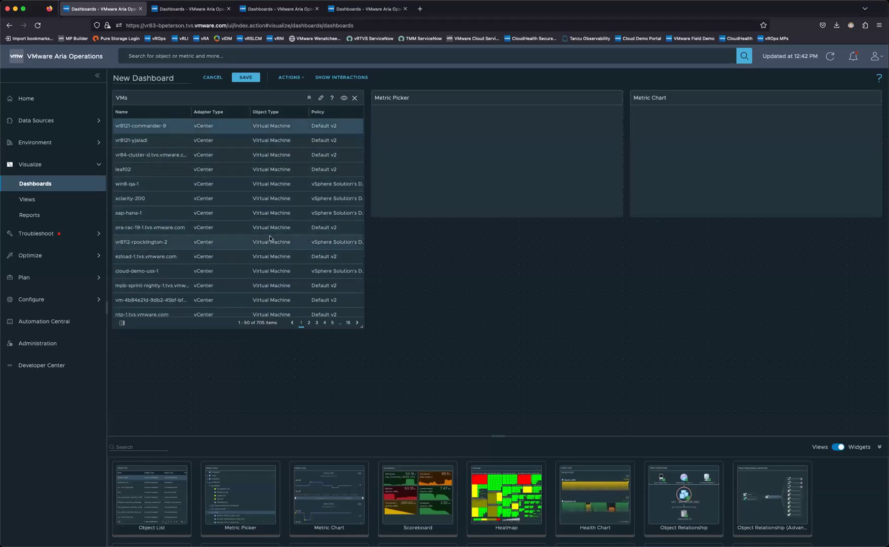
scroll(314, 167, "right", 5)
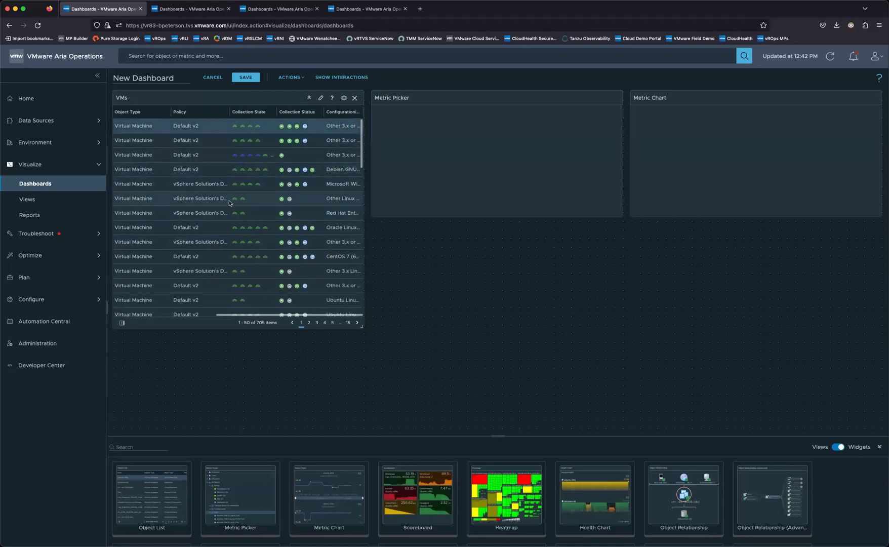
scroll(245, 200, "left", 5)
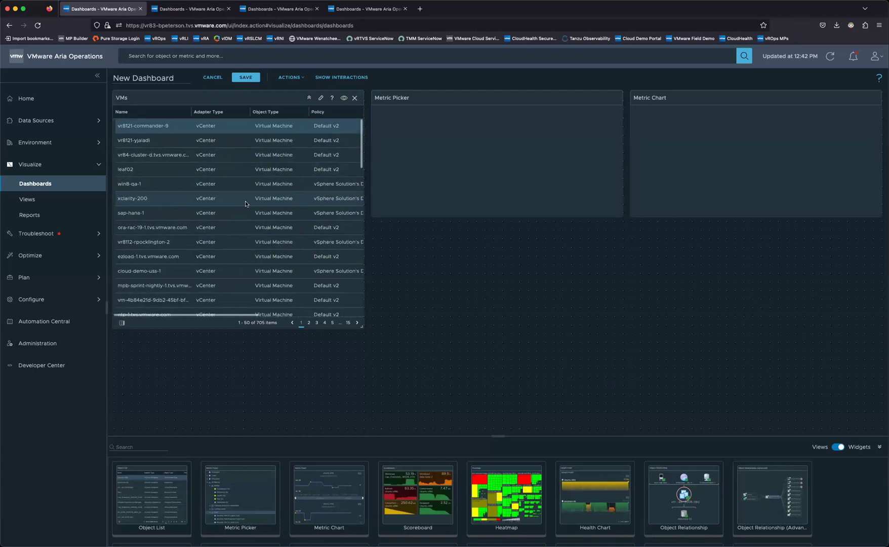
Step: Hide the Policy, Object Type, Collection Status and Collection State columns, and widen the Guest OS column to fit its text
left_click(121, 322)
left_click(131, 163)
left_click(131, 153)
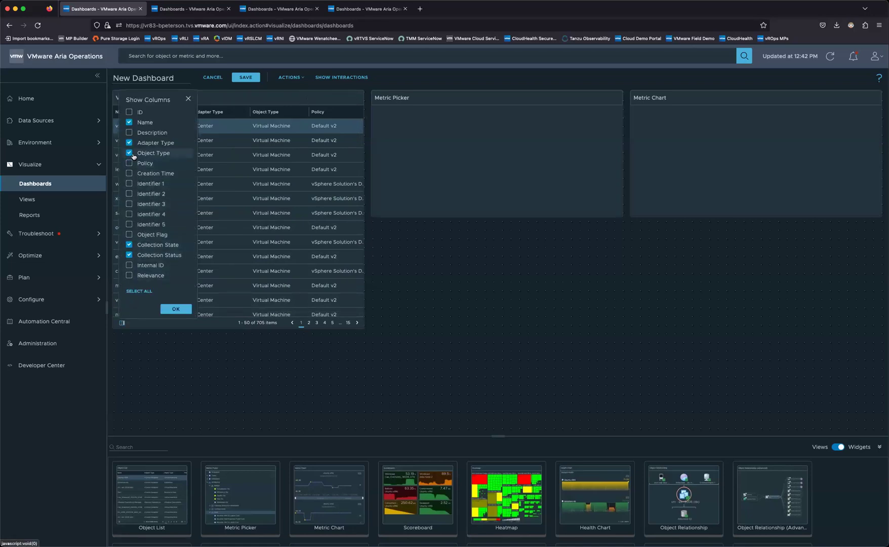
left_click(130, 254)
left_click(129, 245)
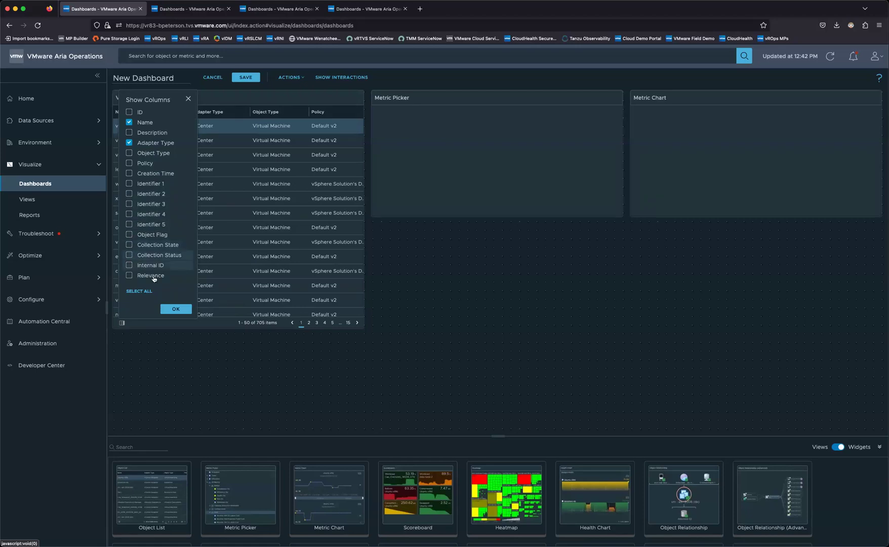
left_click(185, 312)
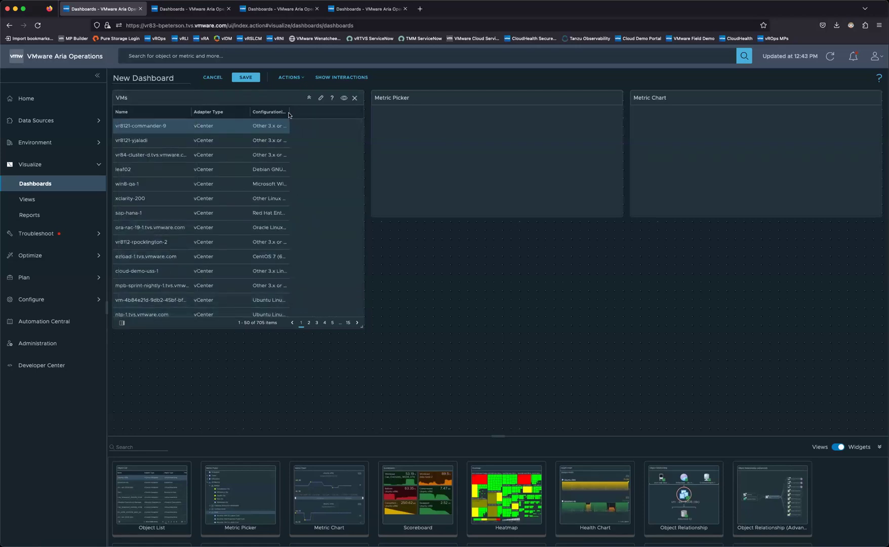
left_click_drag(289, 112, 353, 113)
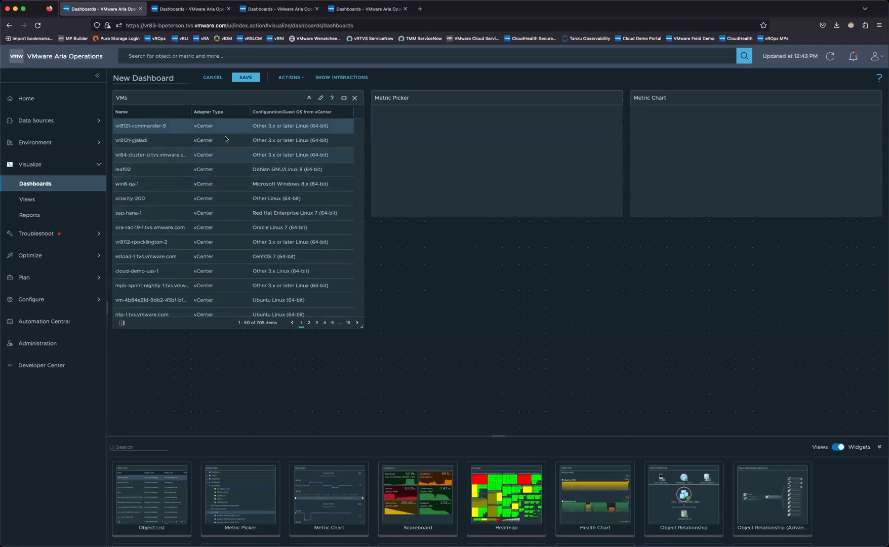
Step: Connect the VMs widget's object output to the Metric Picker, and the Metric Picker's metric output to the Metric Chart
left_click(272, 125)
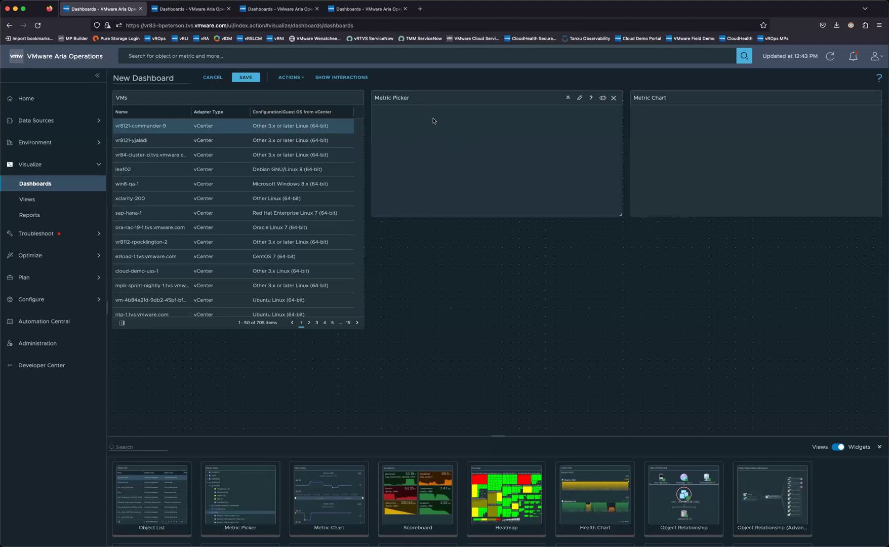
left_click(341, 78)
mouse_move(262, 169)
left_mouse_down()
mouse_move(418, 120)
mouse_move(419, 140)
mouse_move(583, 128)
left_mouse_up()
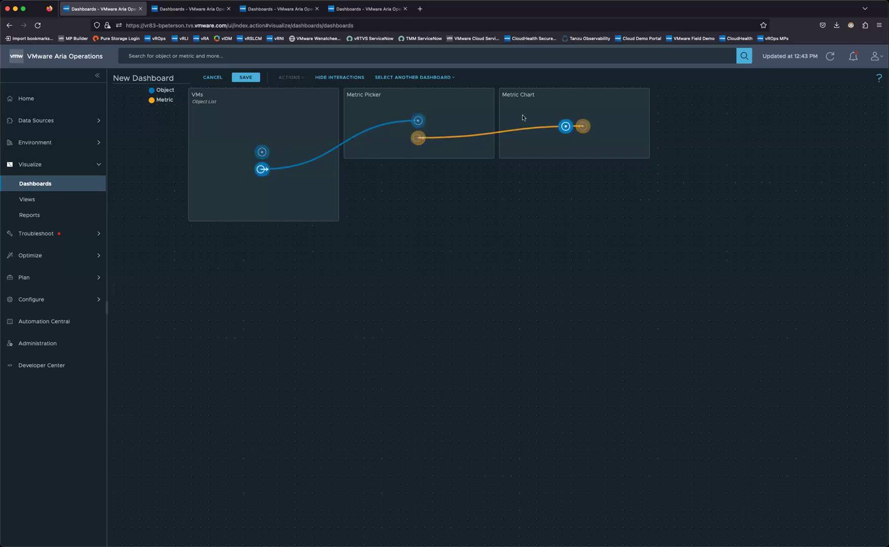
left_click(338, 77)
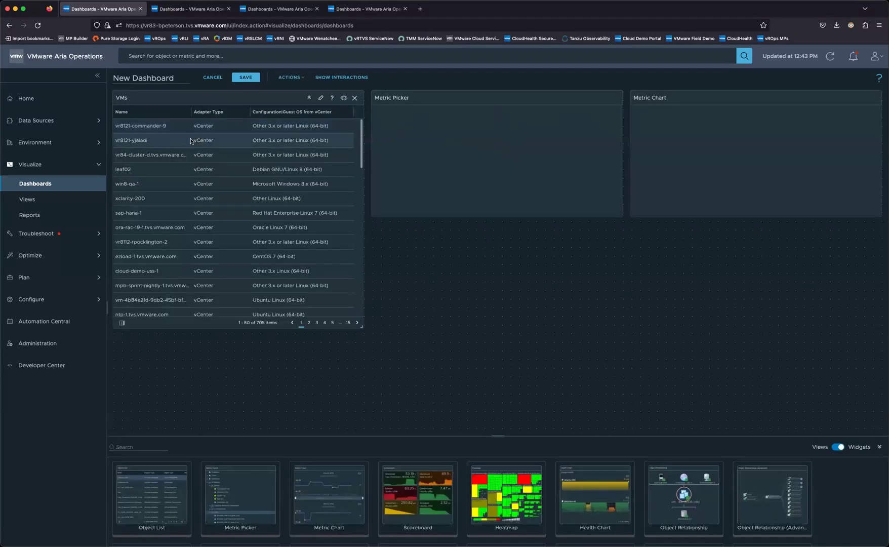
Step: Select the second VM, expand its Metrics group in the Metric Picker and make that widget as tall as the VMs widget
left_click(191, 141)
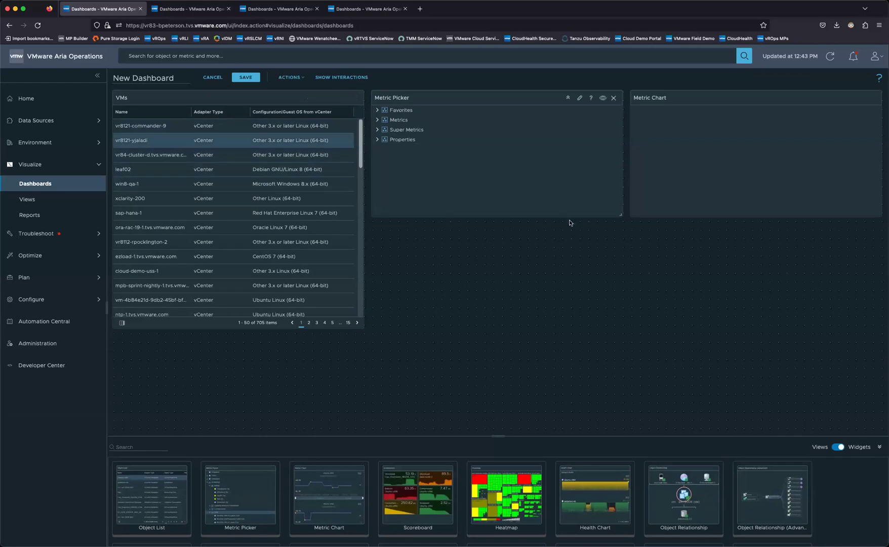
left_click_drag(624, 219, 628, 306)
left_click(377, 119)
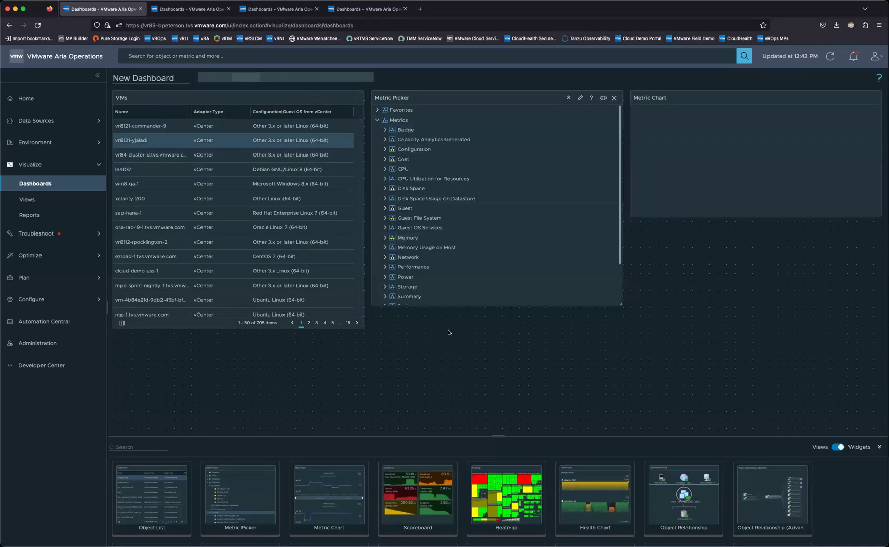
left_click_drag(622, 306, 625, 327)
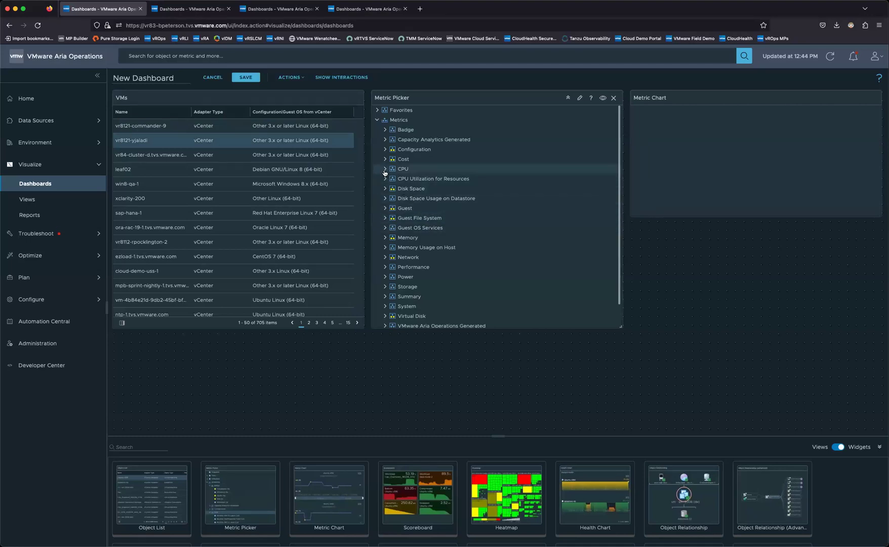
Step: Chart the second VM's CPU Usage (%) metric and make the Metric Chart widget as tall as the others
left_click(157, 141)
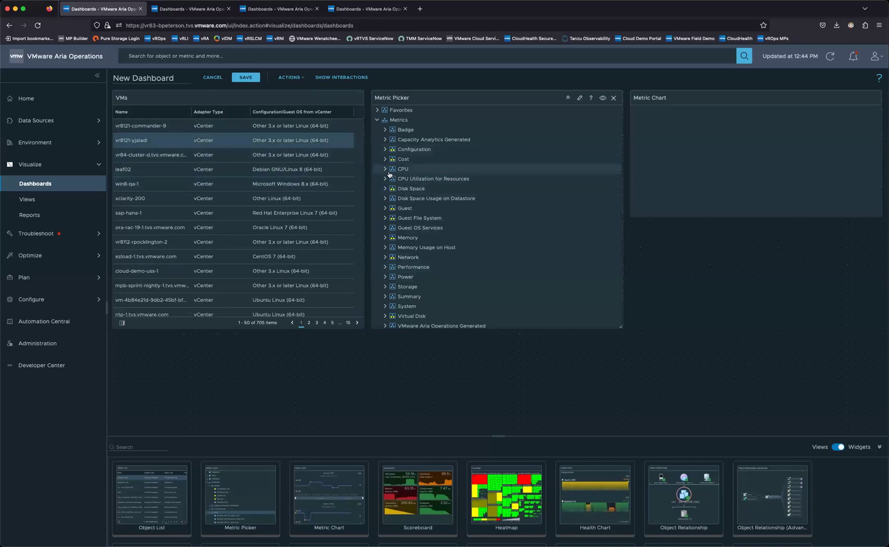
left_click(386, 171)
scroll(462, 265, "down", 3)
scroll(445, 274, "down", 1)
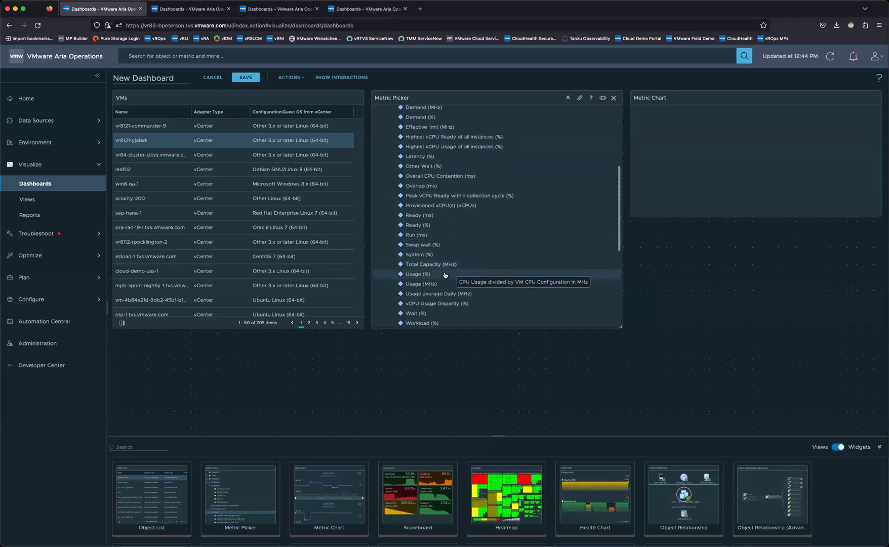
left_click(442, 276)
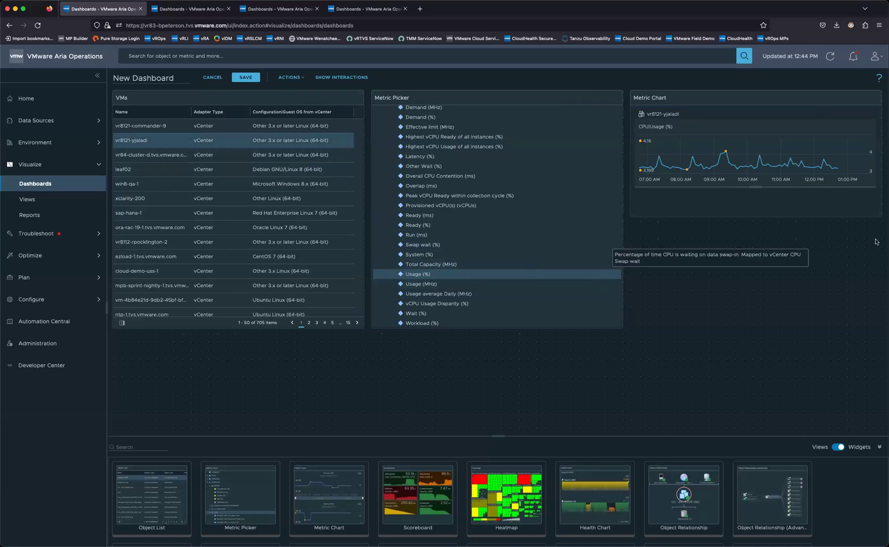
left_click_drag(877, 217, 872, 317)
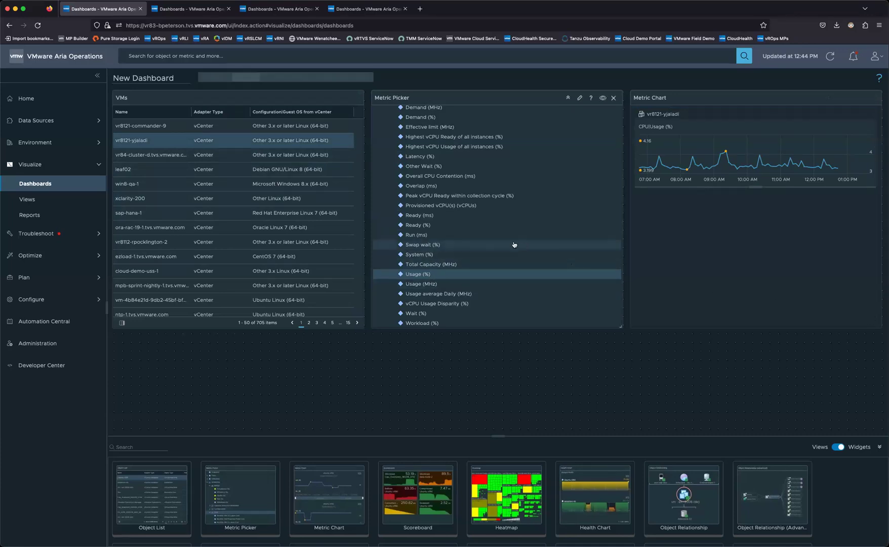
Step: Add the CPU Ready (%) metric to the Metric Chart and combine both metrics in a single graph
left_click(438, 228)
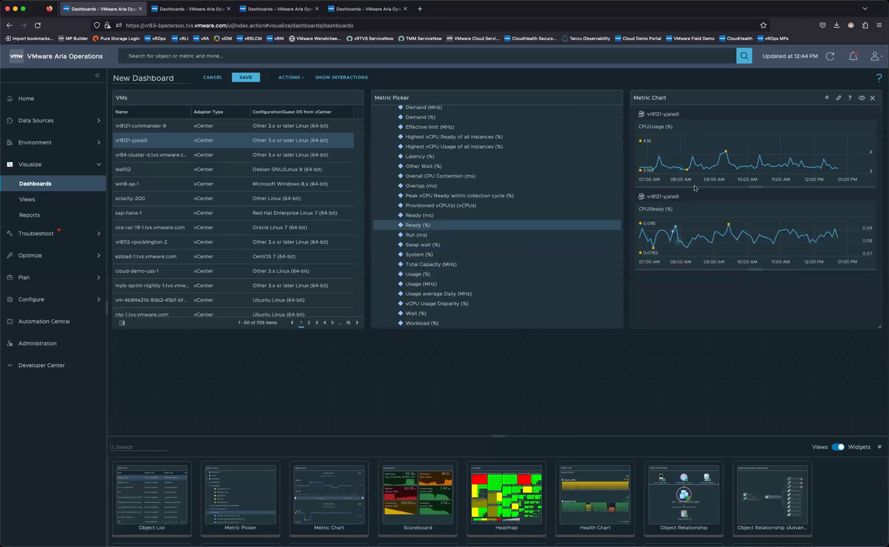
left_click(861, 97)
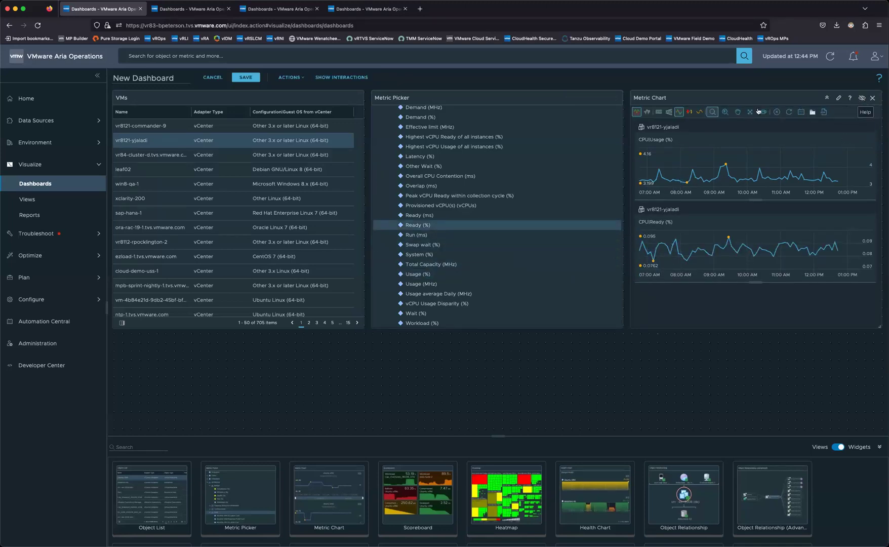
left_click(636, 113)
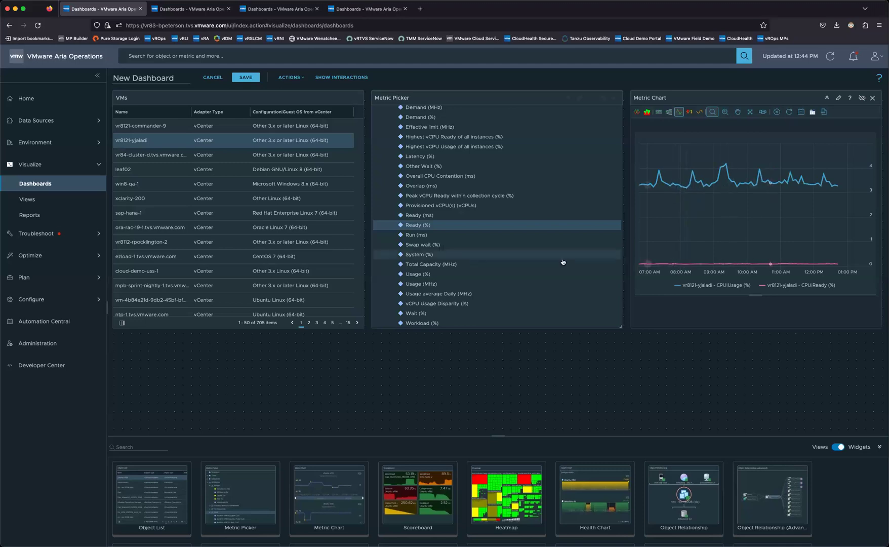
Step: Add the CPU System (%) metric to the Metric Chart and look through the widget's date range options
left_click(439, 256)
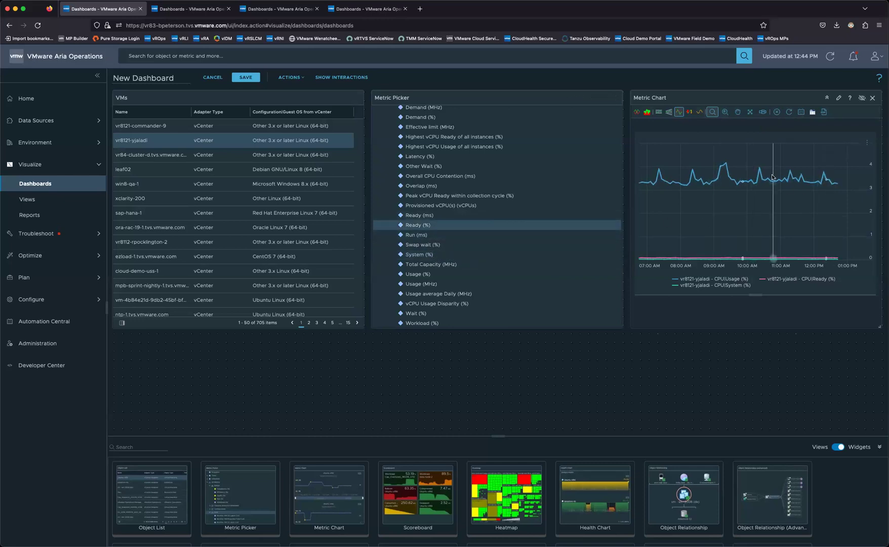
left_click(801, 112)
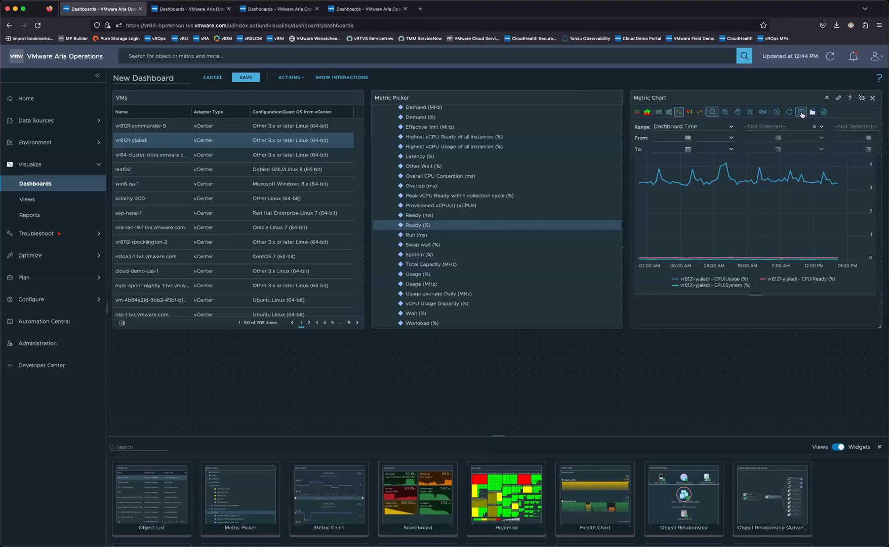
left_click(731, 127)
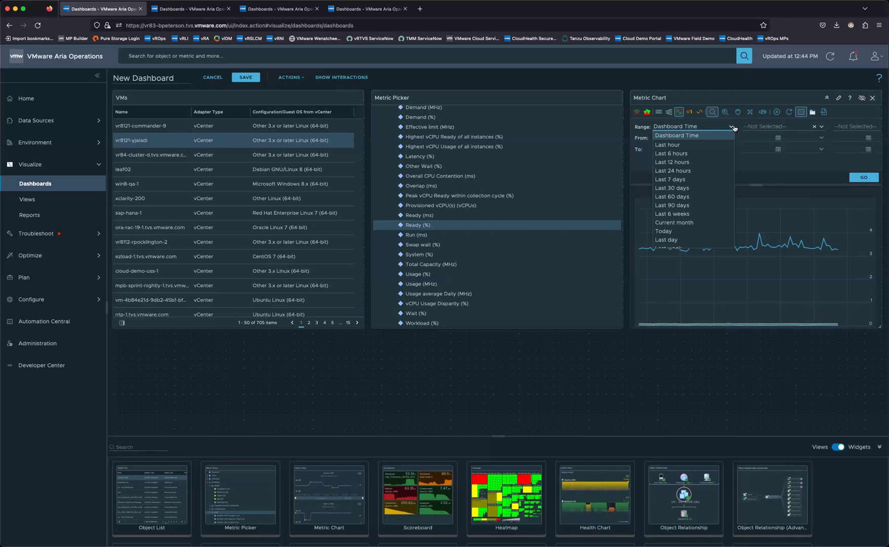
left_click(734, 128)
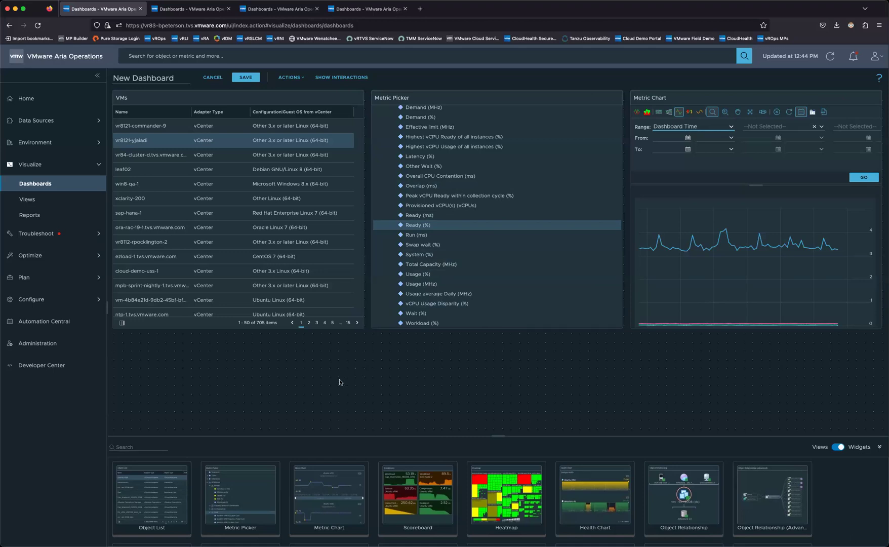
Step: Select the win8-qa-1 VM in the VMs widget and clear all graphs from the Metric Chart
left_click(167, 169)
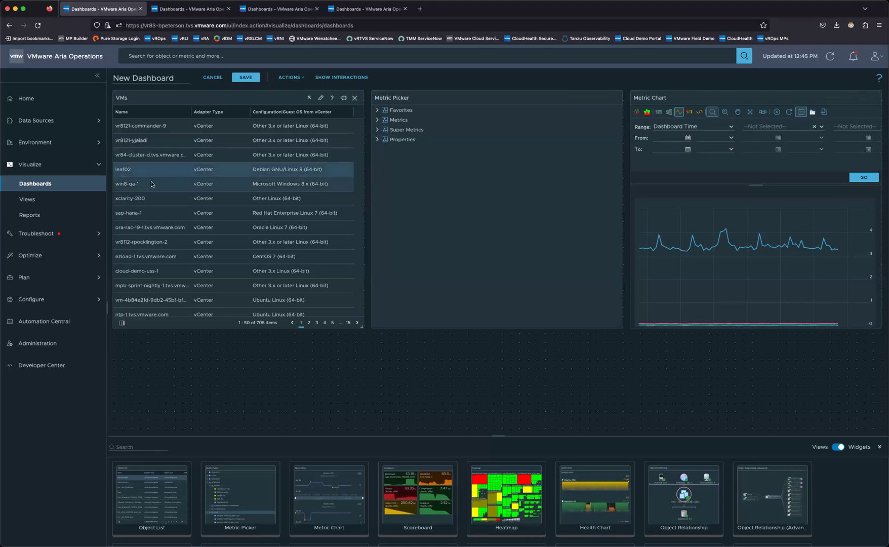
left_click(152, 184)
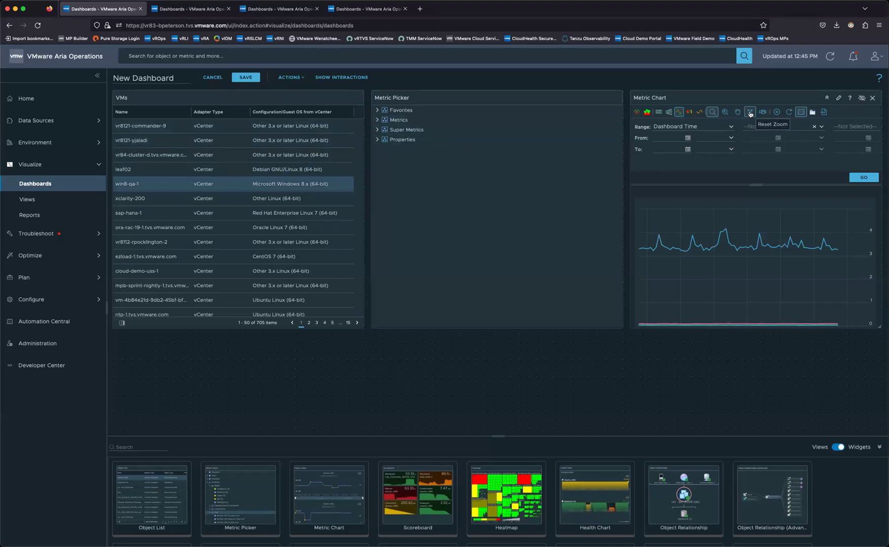
left_click(776, 112)
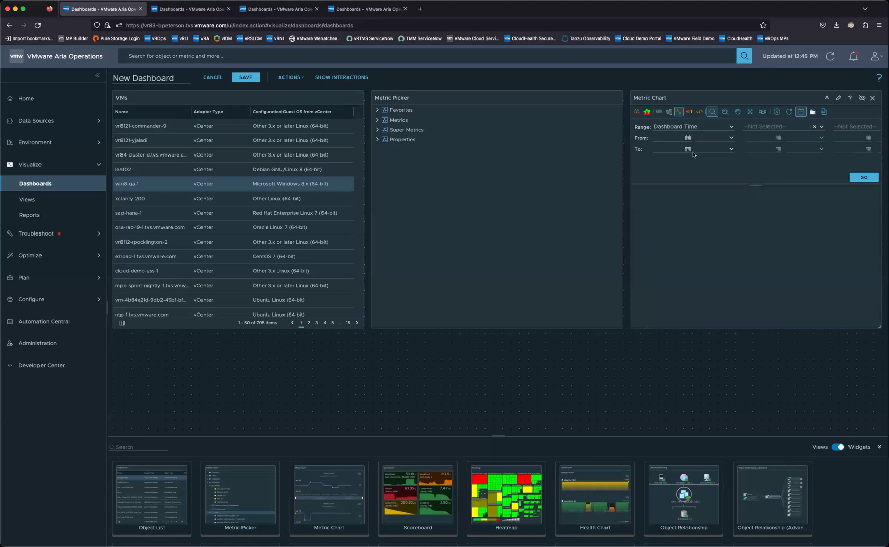
left_click(872, 98)
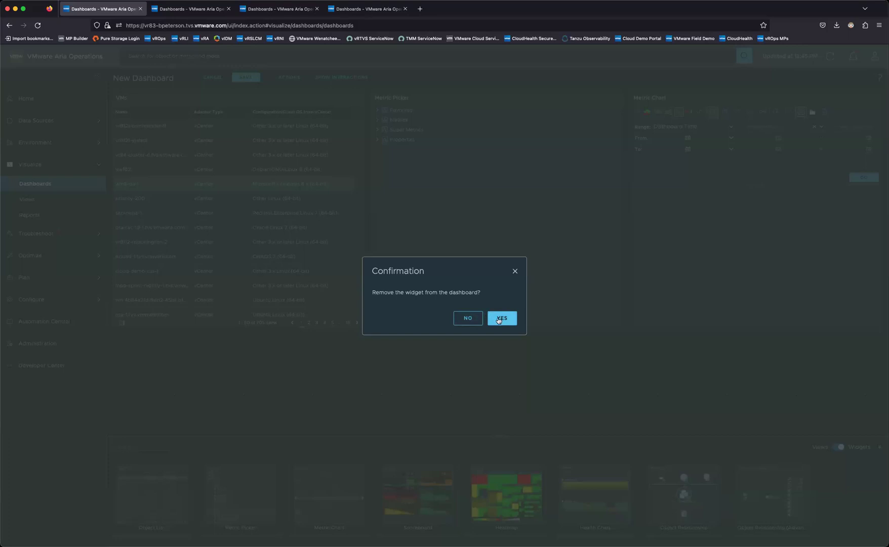
left_click(467, 319)
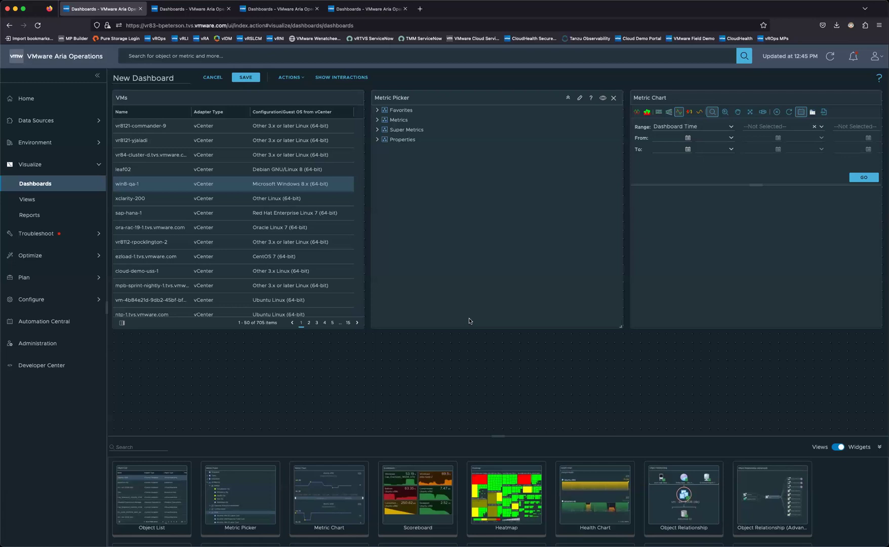
Step: Show the widget interactions and connect the VMs widget's object output to the Metric Chart's object input
left_click(350, 78)
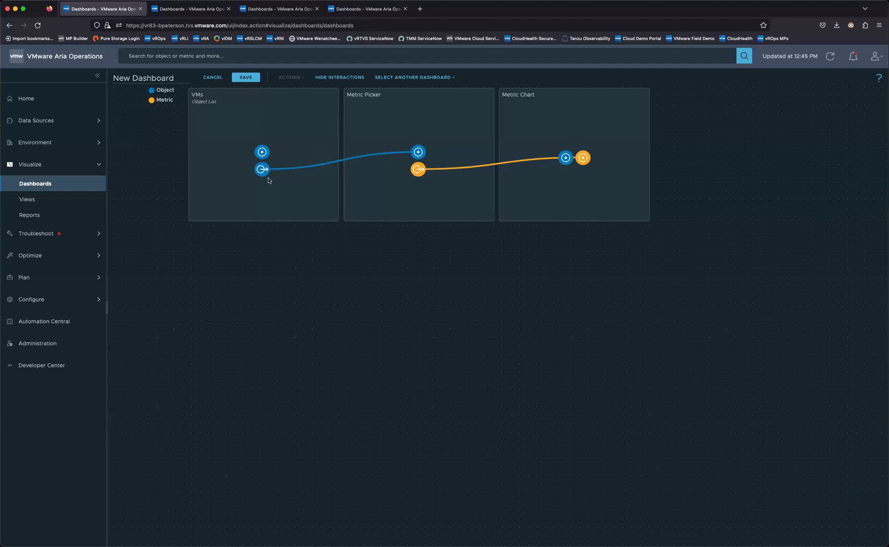
left_click_drag(261, 152, 421, 153)
left_click_drag(261, 169, 567, 159)
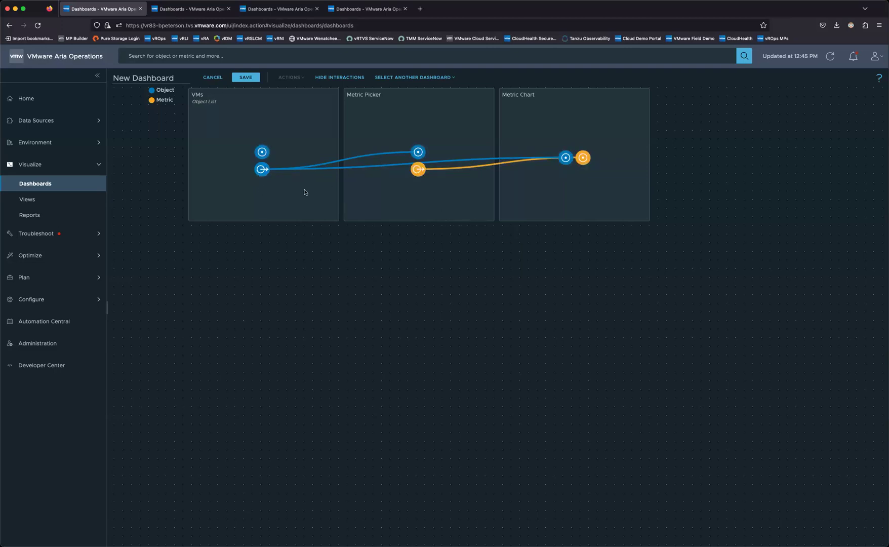
Step: Discard the unsaved dashboard and start creating a new one
left_click(213, 79)
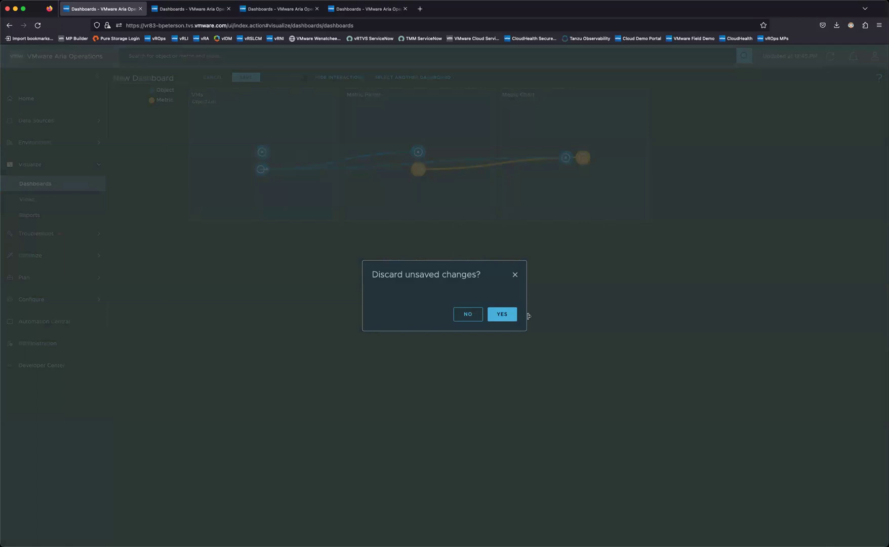
left_click(506, 316)
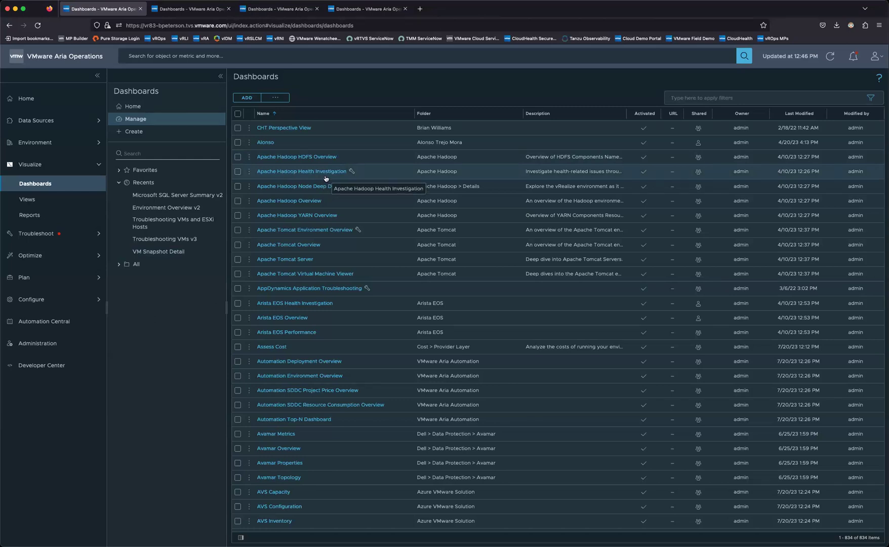
left_click(153, 134)
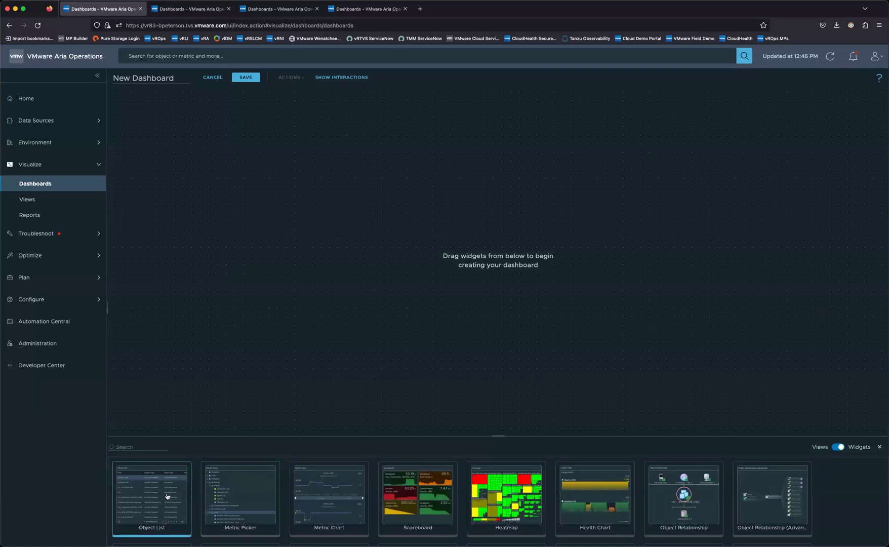
Step: Place a View widget on the empty dashboard and enlarge it in width and height
scroll(372, 503, "down", 3)
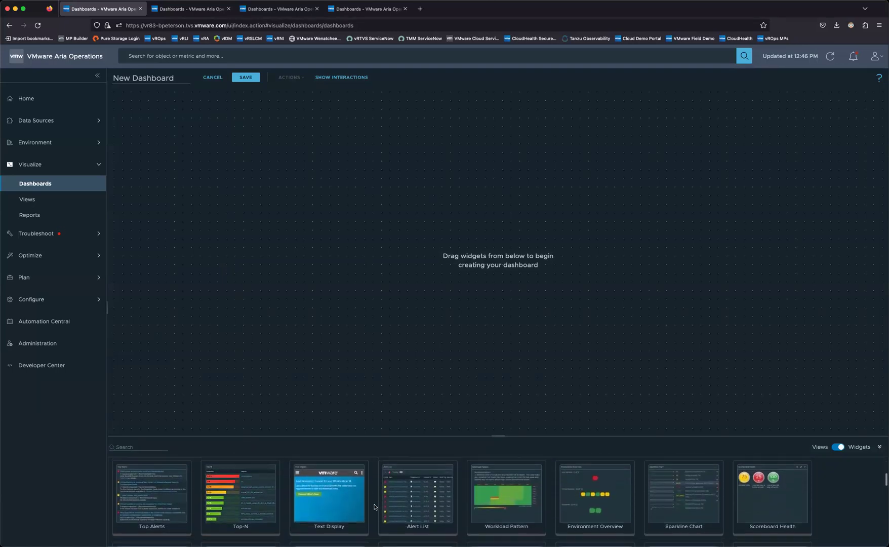
scroll(374, 506, "down", 1)
scroll(374, 503, "down", 2)
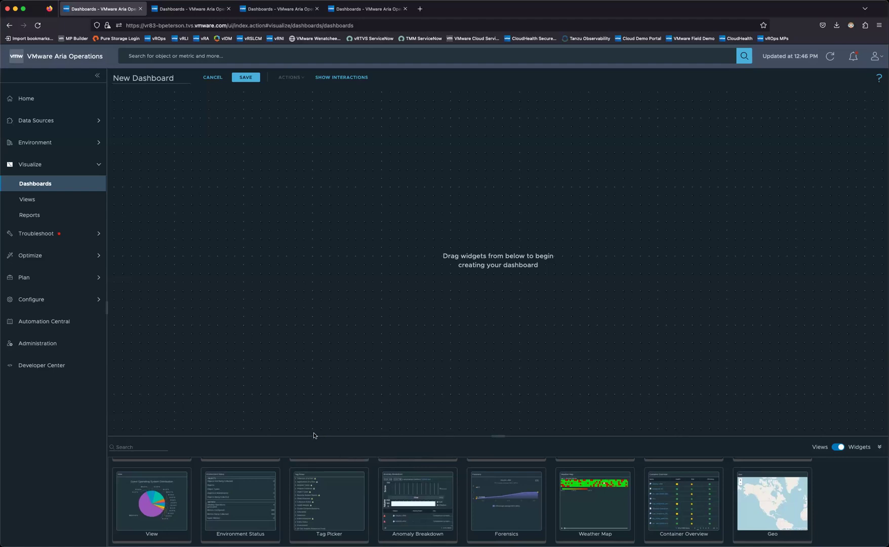
left_click_drag(162, 481, 223, 223)
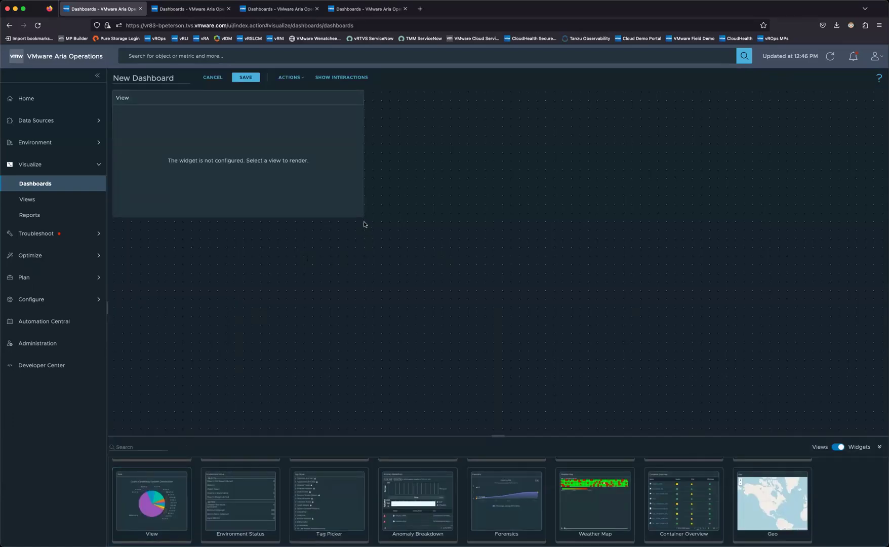
left_click_drag(366, 218, 467, 294)
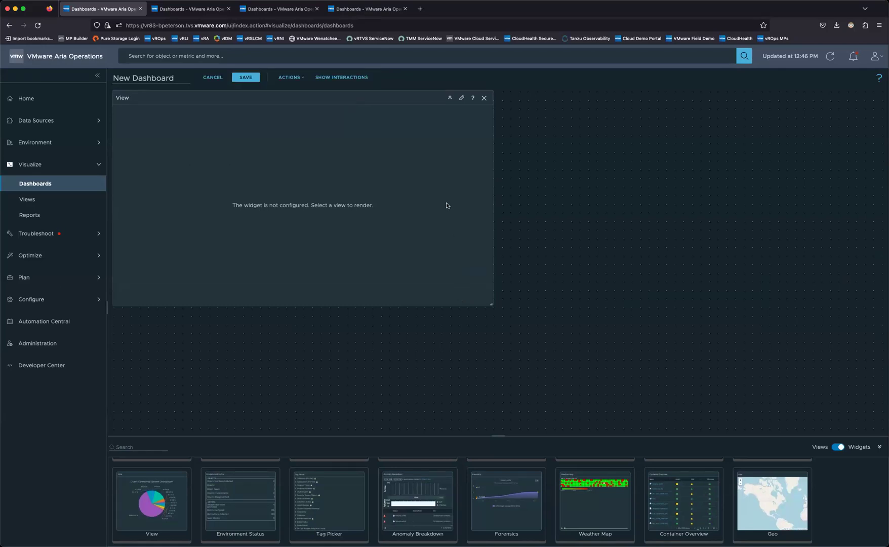
Step: Rename the View widget to VMs and turn on Refresh Content and Self Provider in its configuration
left_click(462, 98)
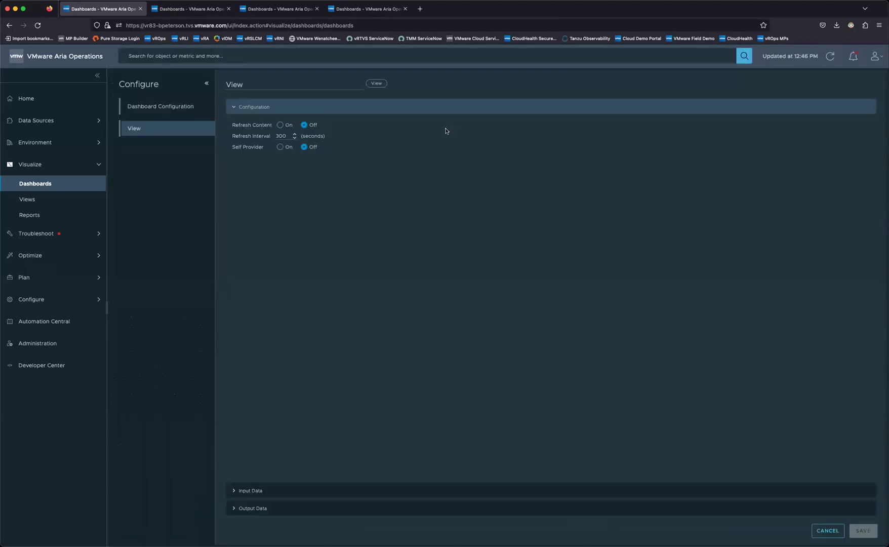
left_click(280, 125)
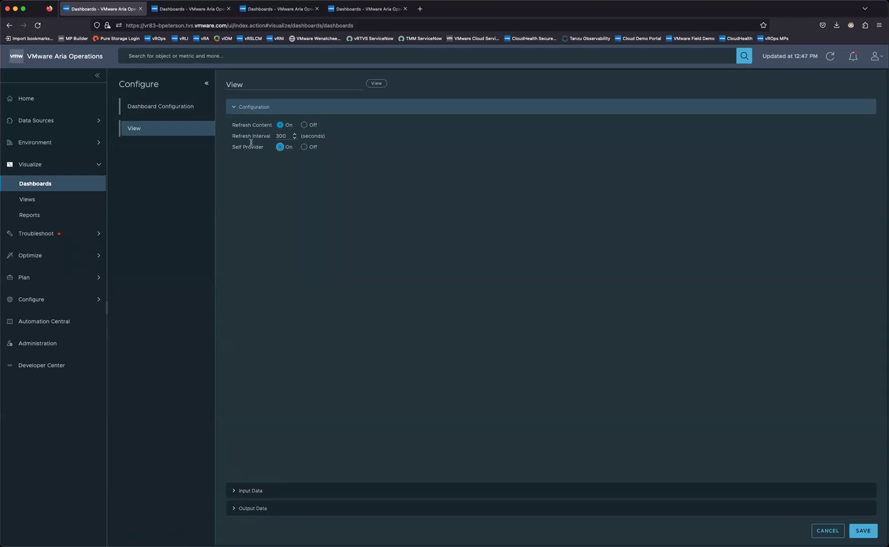
left_click_drag(253, 83, 203, 82)
type("VMs")
Step: Set vSphere World as the input data object of the VMs widget
left_click(251, 486)
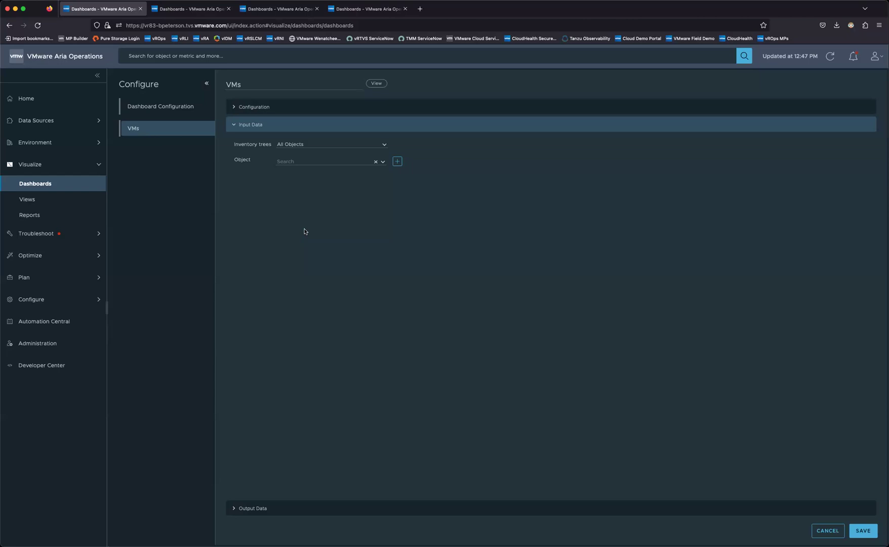
left_click(315, 162)
type("vsphere world")
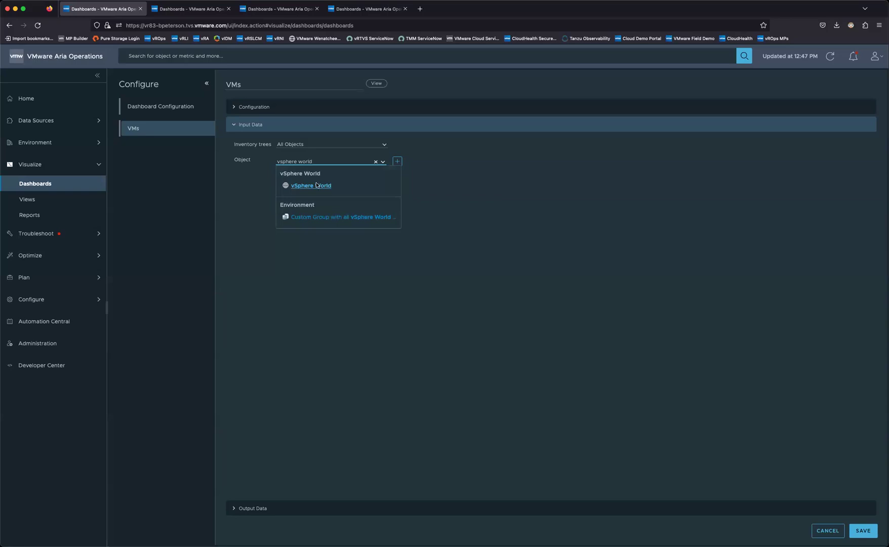
left_click(316, 185)
Step: Filter the available views in the widget's output data by "vm details"
left_click(251, 508)
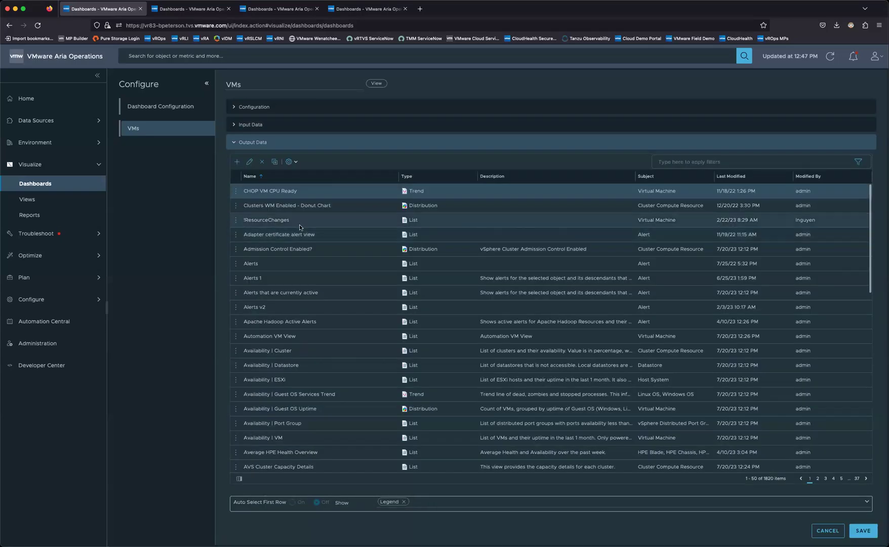
left_click(690, 161)
type("vm details")
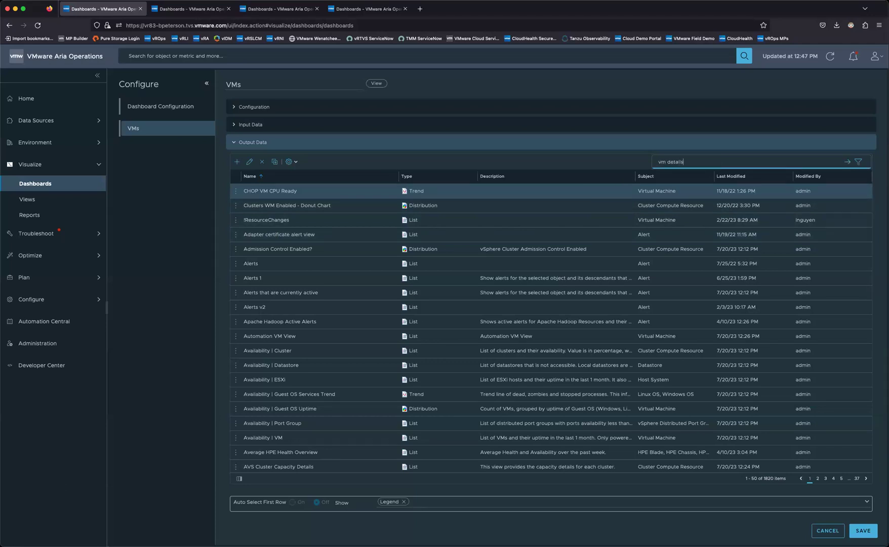
key("Return")
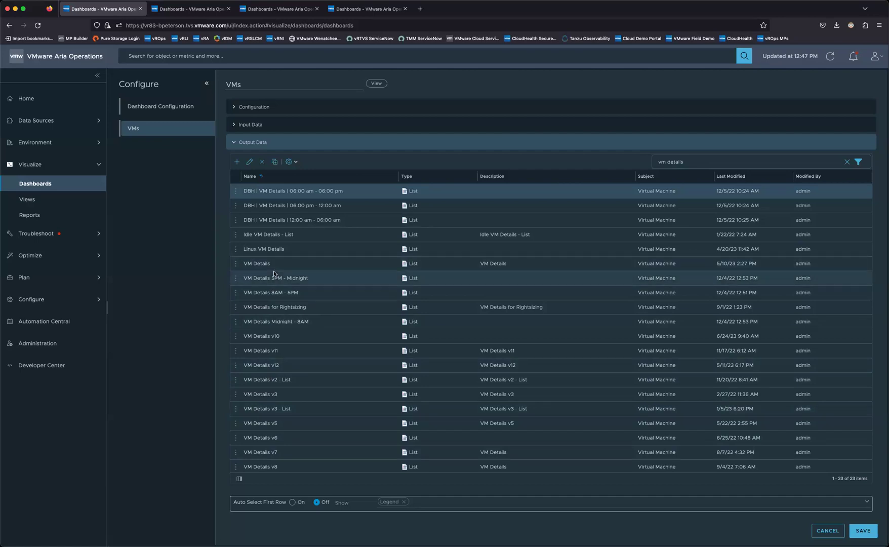
Step: Create a List view named "VMs for Webinar", enable Show Object Creation Date and continue to its data settings
left_click(237, 162)
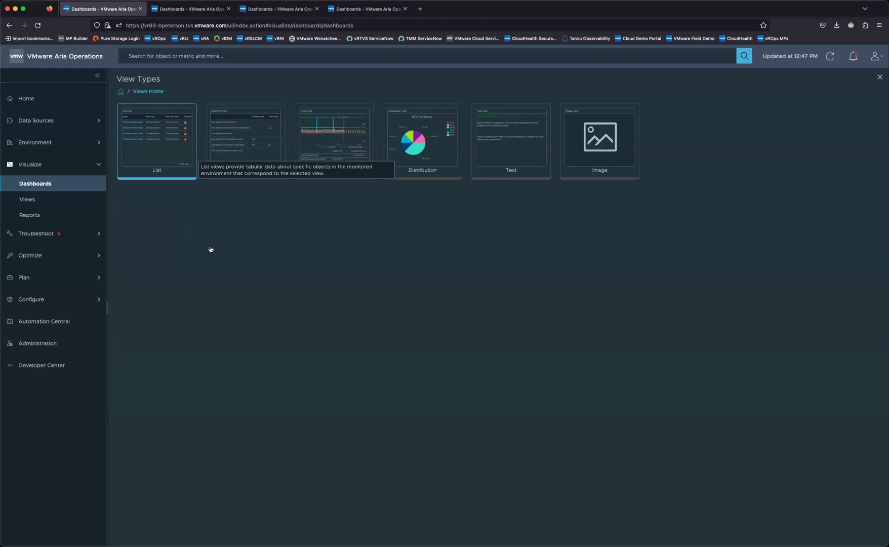
left_click(172, 162)
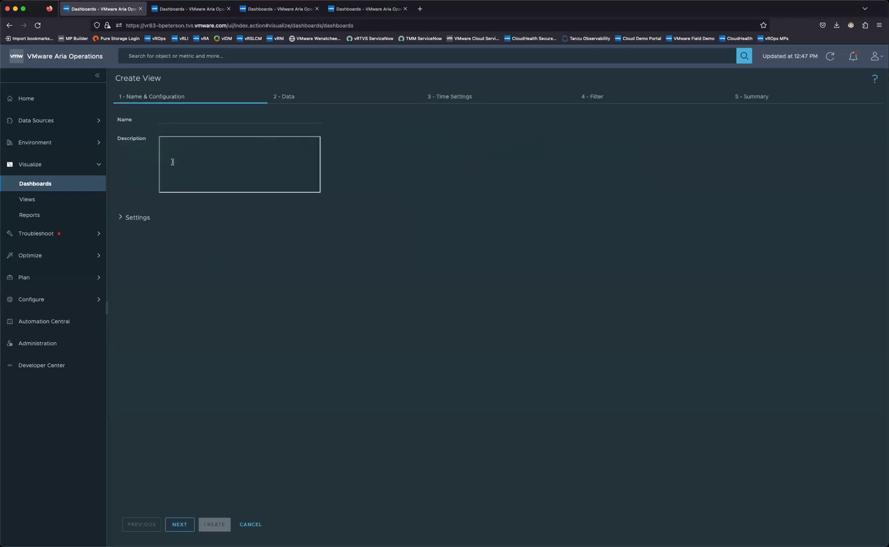
left_click(180, 120)
left_click(120, 218)
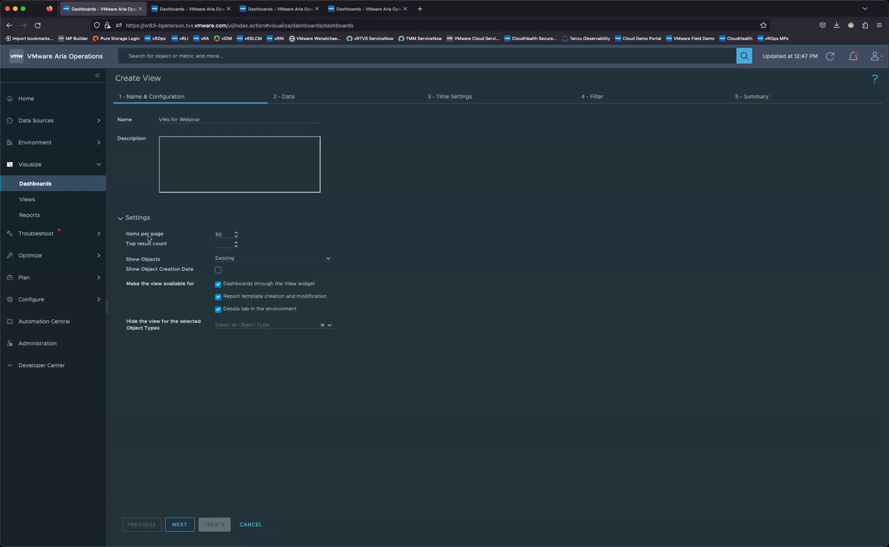
left_click(219, 271)
left_click(179, 524)
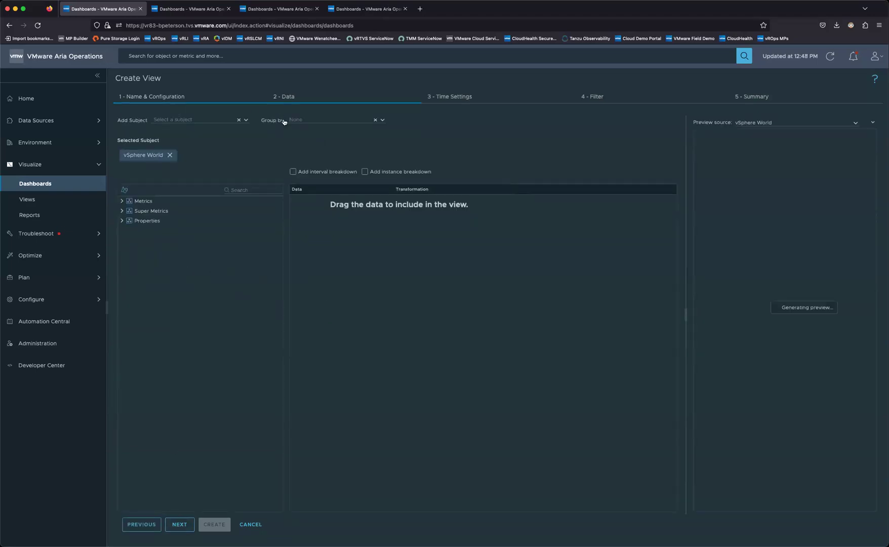
Step: Add the vCenter Virtual Machine subject to the view and remove the vSphere World subject
left_click(198, 118)
type("virtual machine")
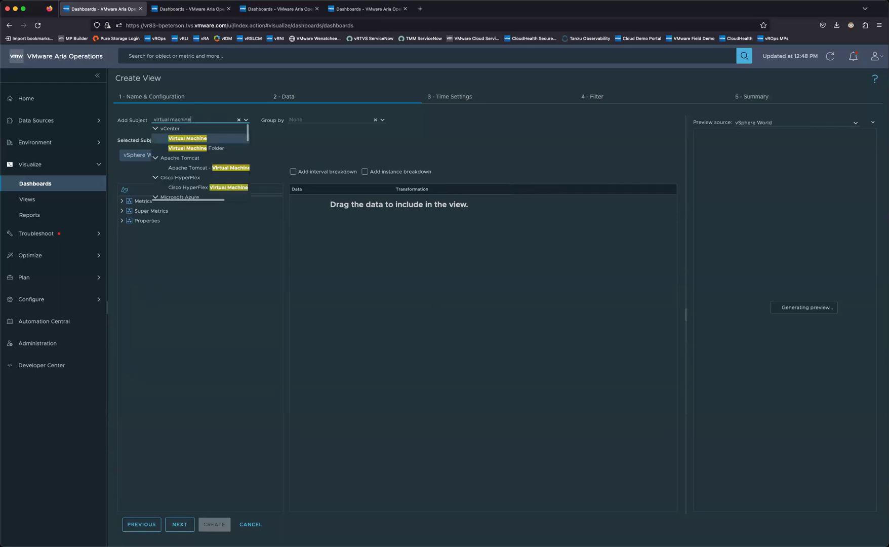
left_click(205, 136)
scroll(205, 136, "up", 5)
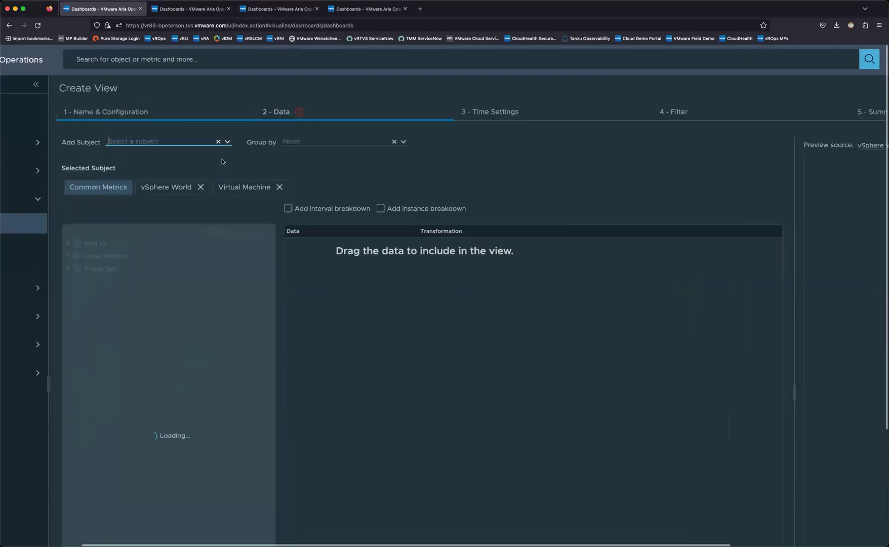
scroll(197, 206, "down", 5)
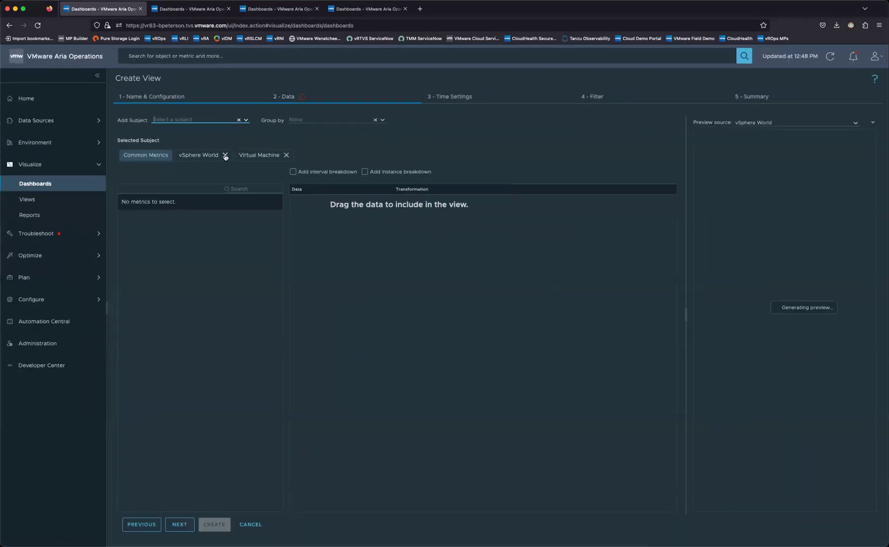
left_click(226, 155)
Step: Add the CPU Co-stop (%) metric to the view's data
left_click(122, 211)
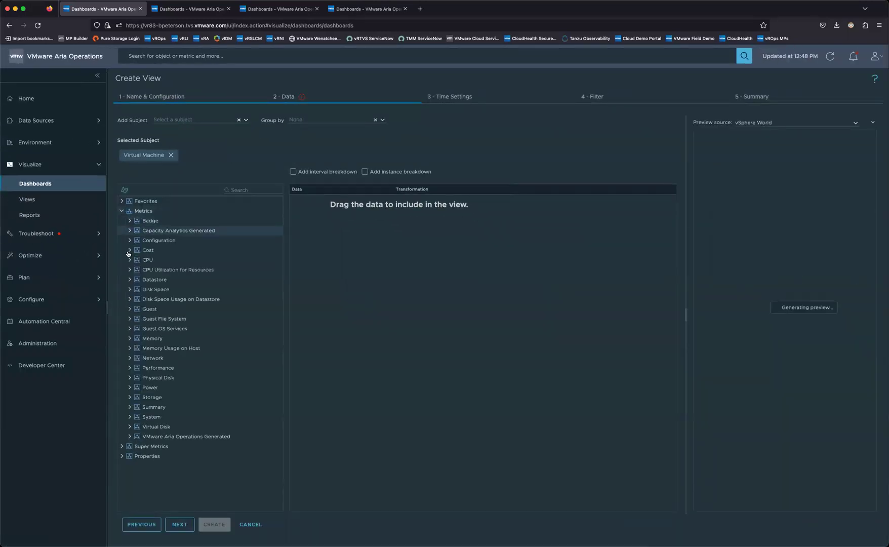
left_click(129, 260)
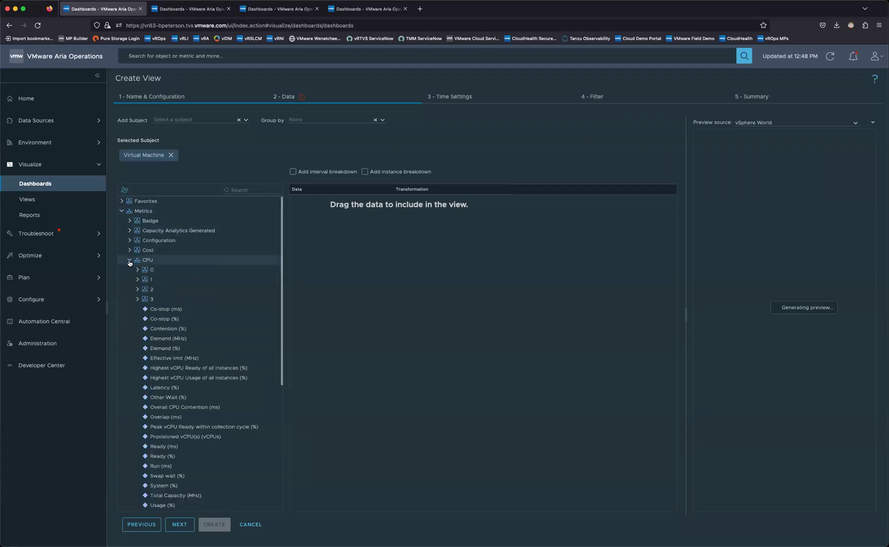
double_click(175, 319)
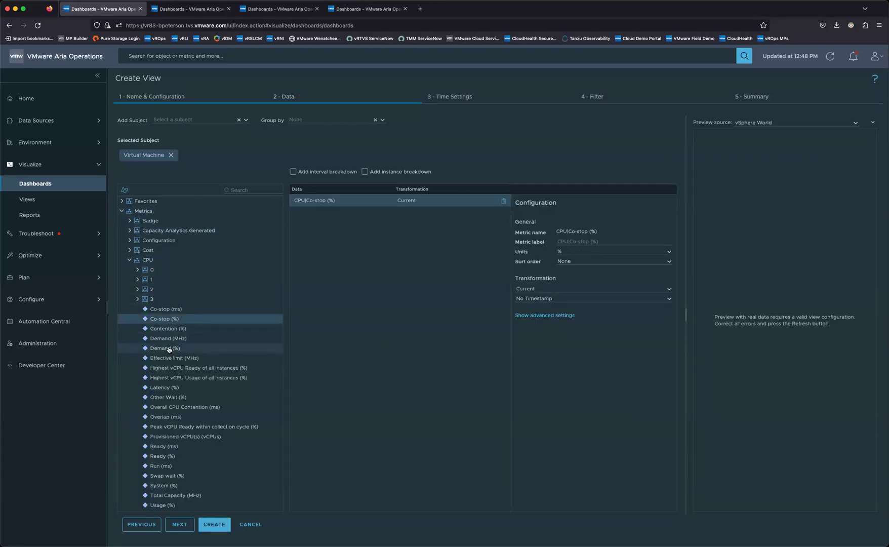
Step: Add the CPU Demand (%) and CPU Usage (%) metrics to the view's data
double_click(169, 348)
scroll(200, 376, "down", 5)
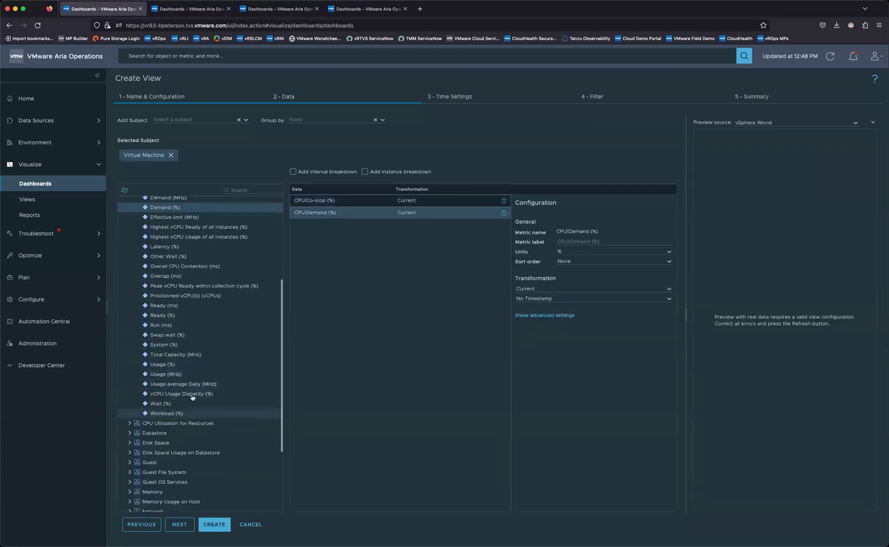
double_click(169, 364)
Step: Add the Memory metrics Balloon (%), Consumed (%) and Usage (%) to the view's data
scroll(138, 436, "down", 4)
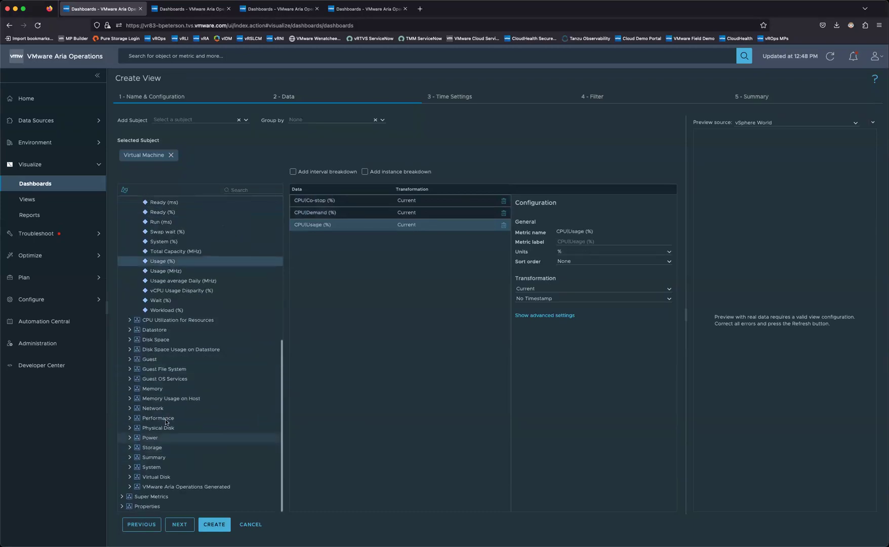
left_click(130, 390)
scroll(209, 455, "down", 3)
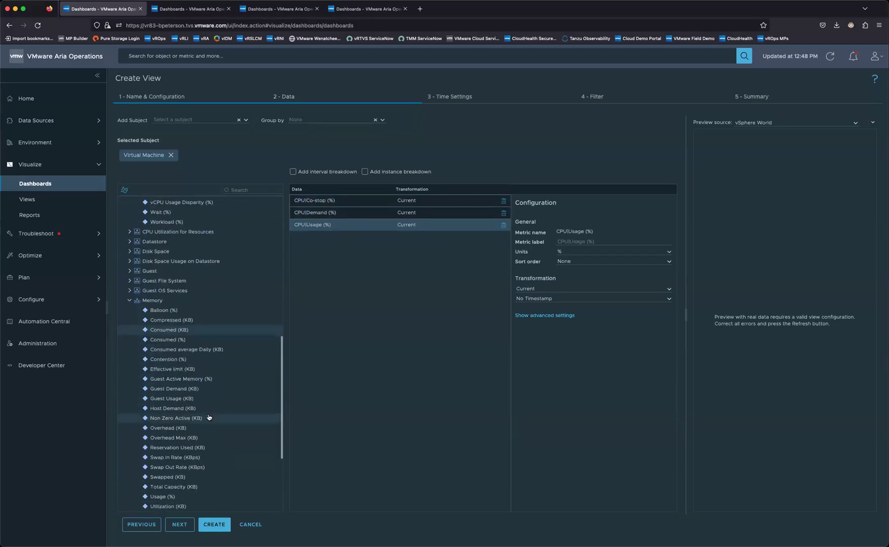
double_click(162, 309)
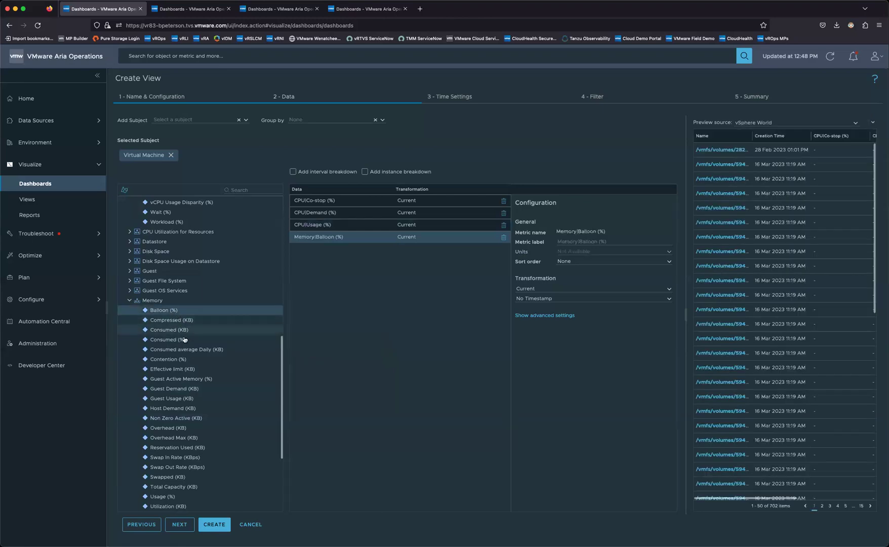
double_click(168, 339)
double_click(170, 496)
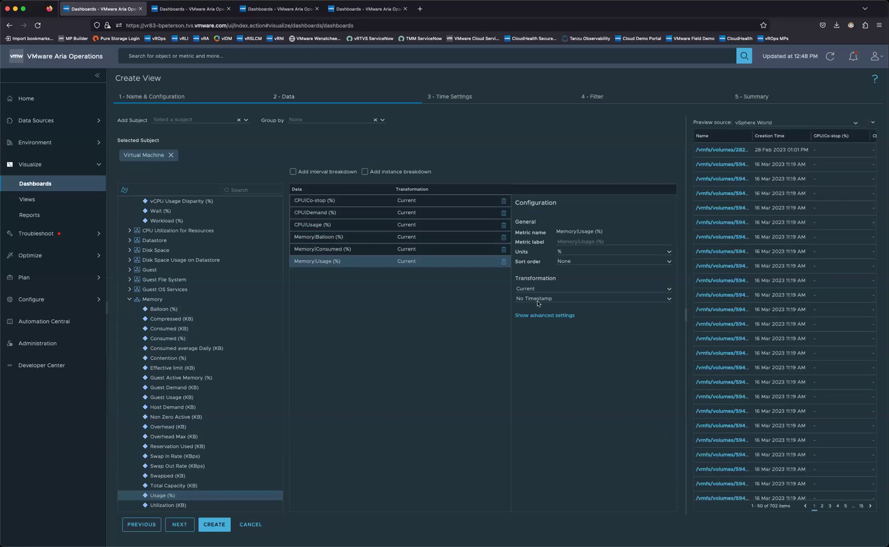
Step: Move CPU Usage (%) to the first position in the view's data and set its sort order to Descending
left_click(538, 315)
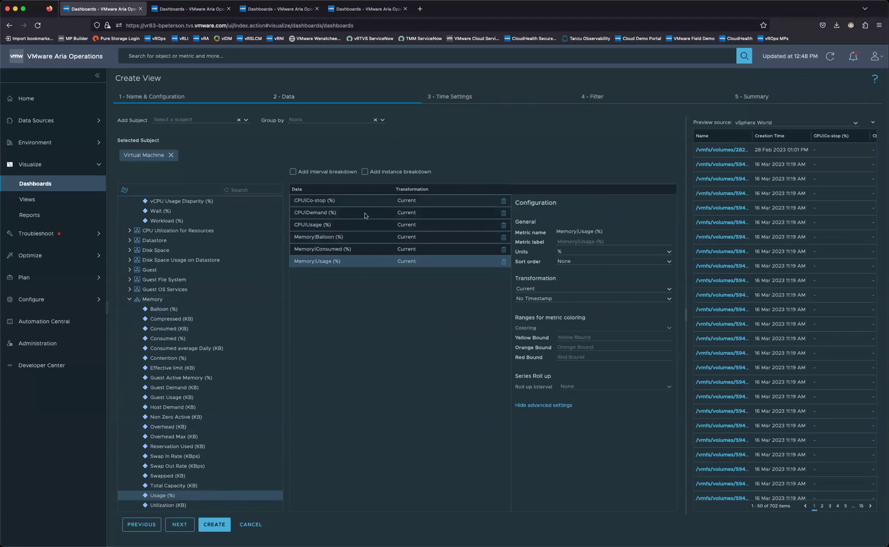
left_click(359, 229)
left_click_drag(358, 229, 361, 197)
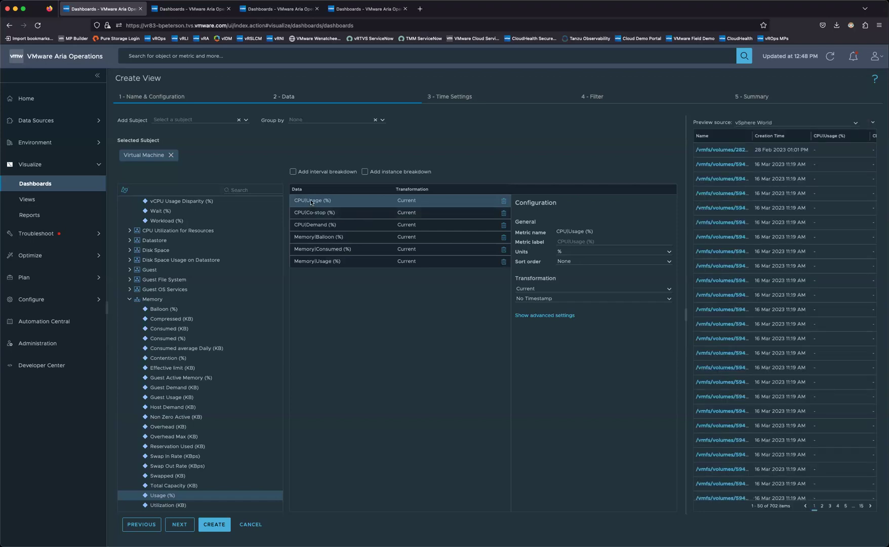
left_click(669, 261)
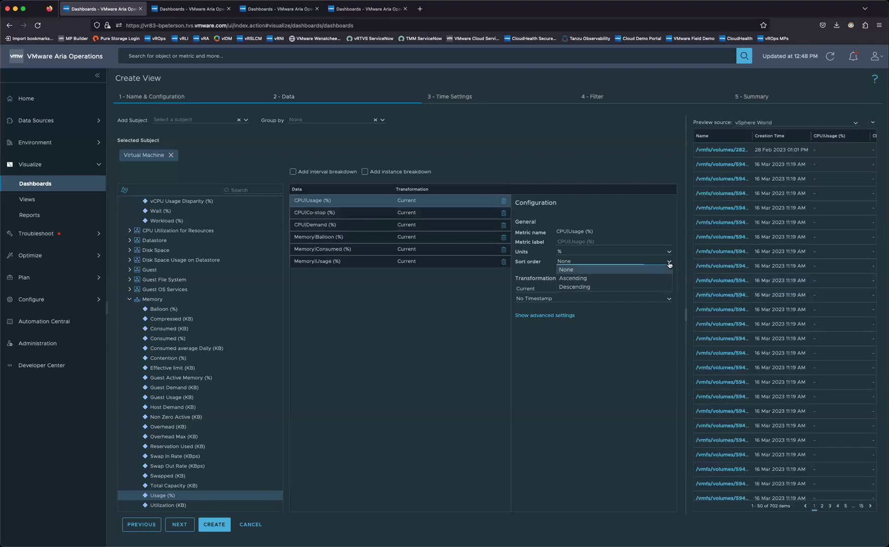
left_click(599, 286)
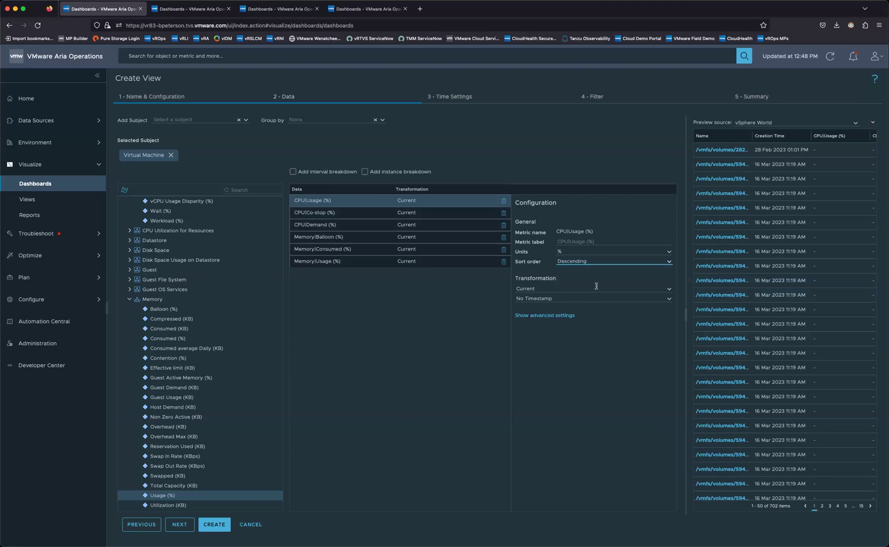
Step: Set the CPU Usage (%) coloring bounds to 70 for yellow, 80 for orange and 90 for red
left_click(558, 315)
left_click(590, 337)
type("70")
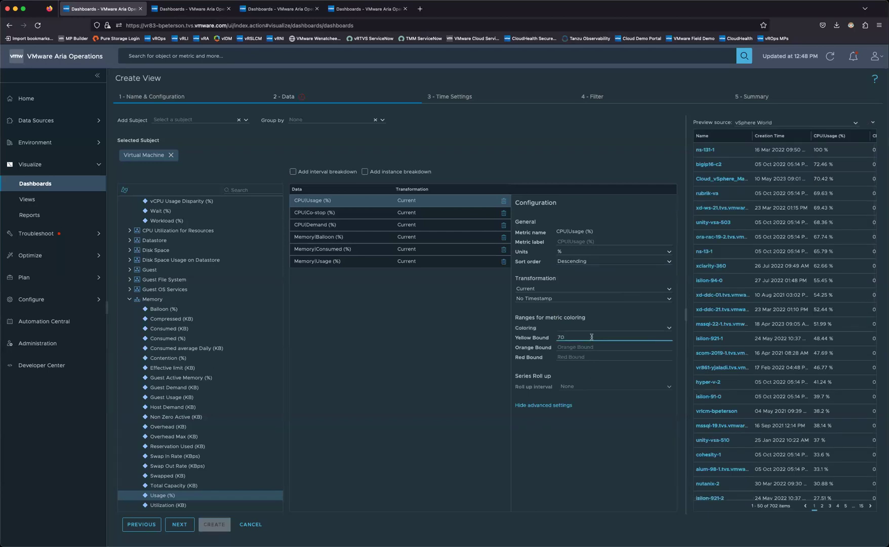
left_click(593, 347)
type("80")
left_click(591, 357)
type("90")
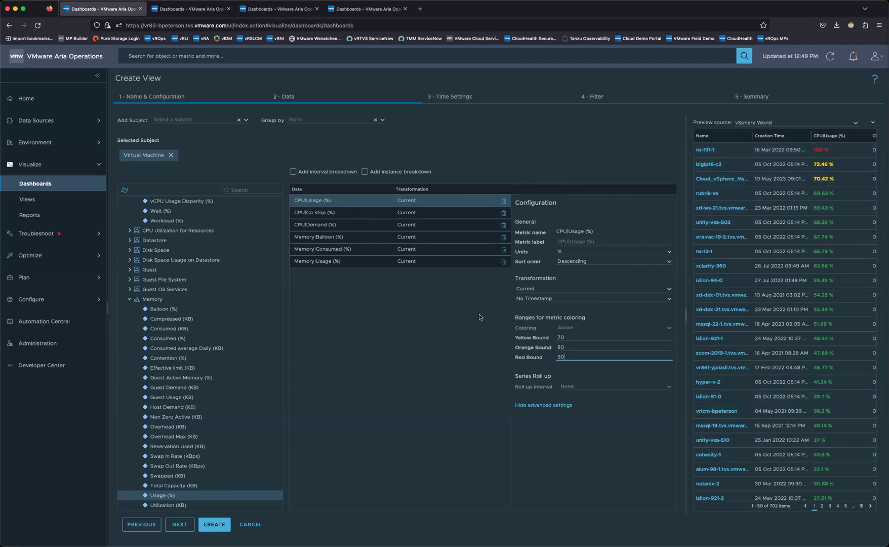
Step: Add a second CPU Usage (%) metric directly below the first and set its transformation to Maximum
left_click(669, 290)
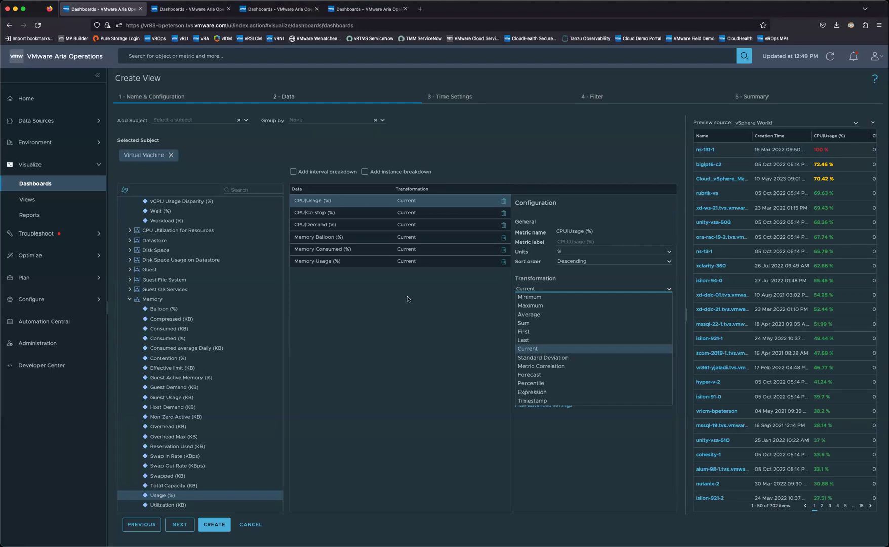
scroll(209, 429, "up", 10)
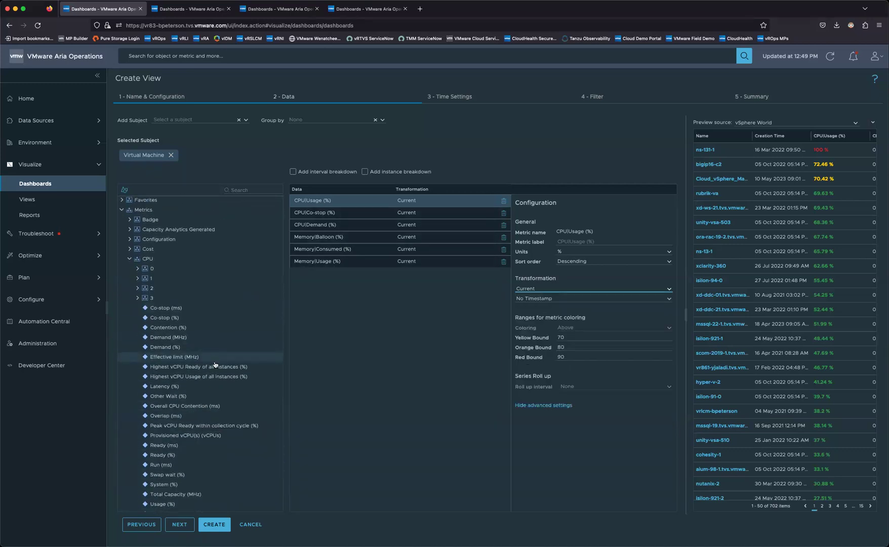
scroll(208, 367, "down", 3)
double_click(188, 402)
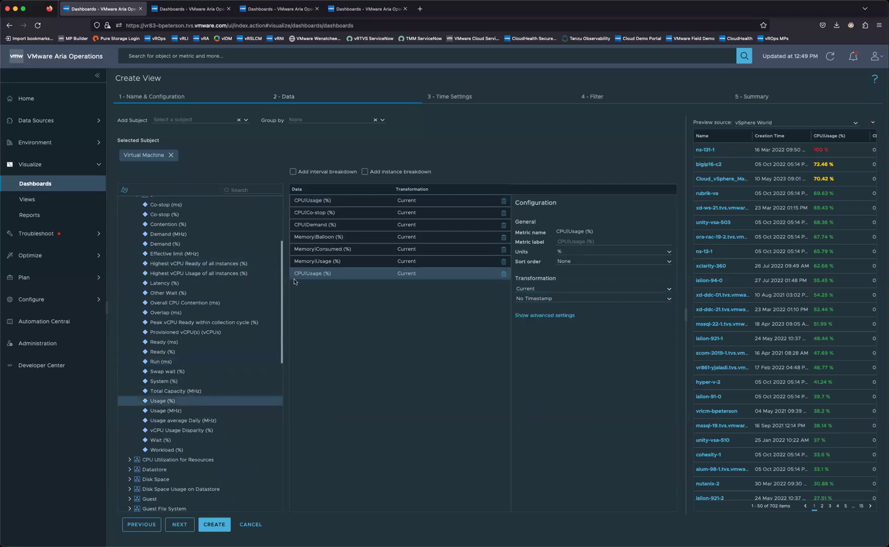
left_click_drag(323, 275, 320, 212)
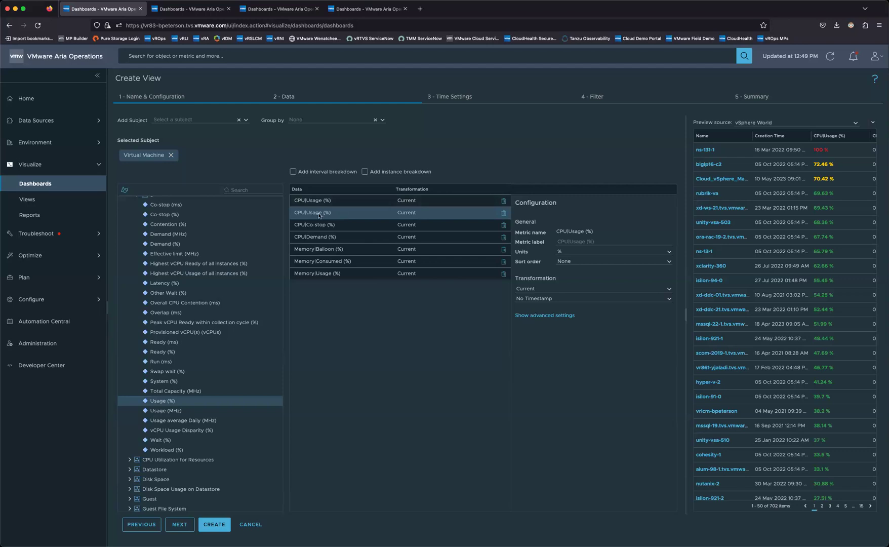
left_click(668, 289)
left_click(541, 305)
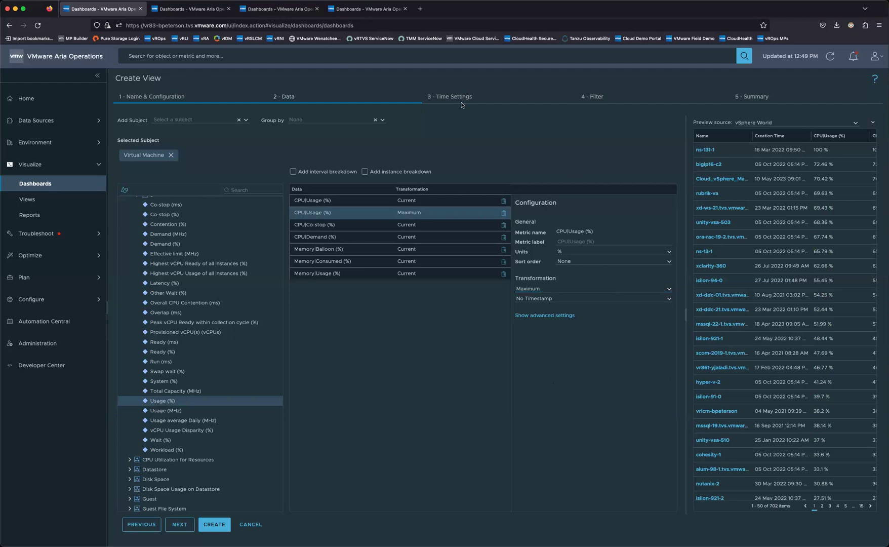
Step: Set the view's relative date range to the last 7 months
left_click(179, 529)
left_click(183, 161)
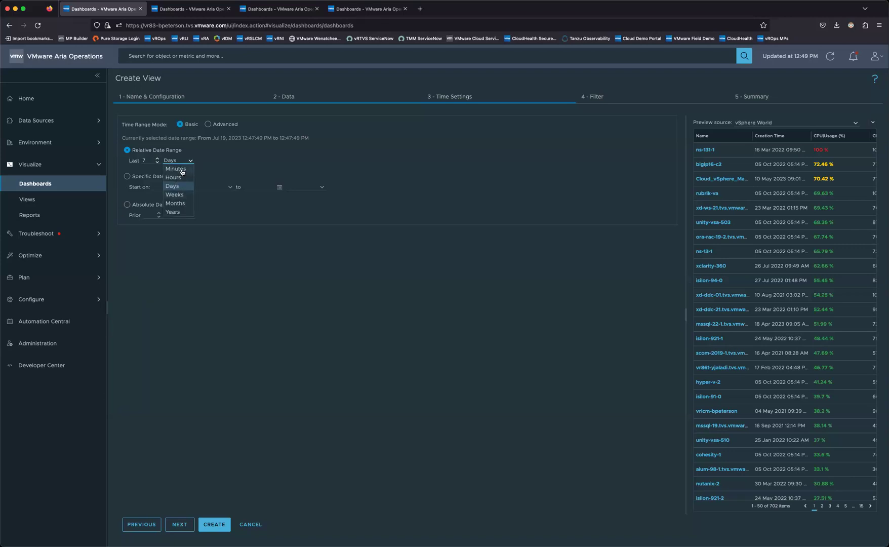
left_click(178, 203)
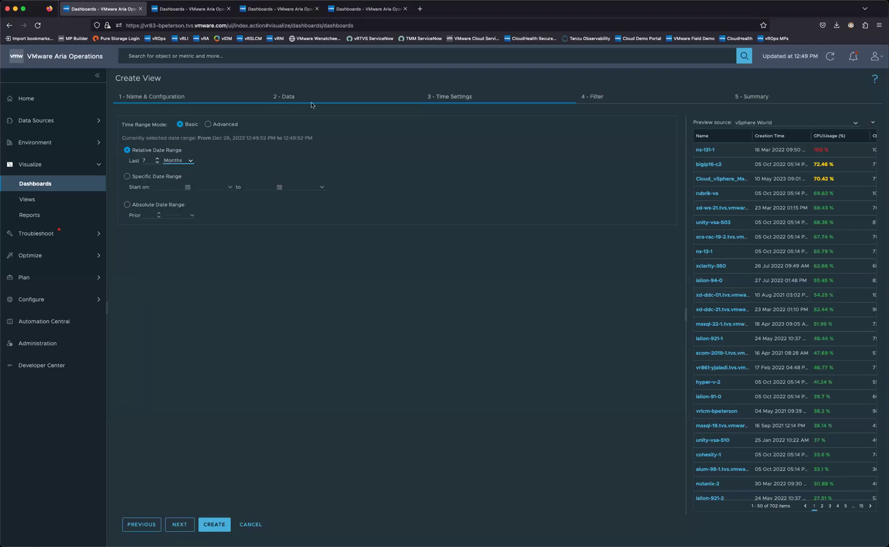
Step: Label the CPU Usage metric with the Maximum transformation "Max CPU USage" in the view's data
left_click(285, 101)
left_click(597, 241)
type("Max CPU USage")
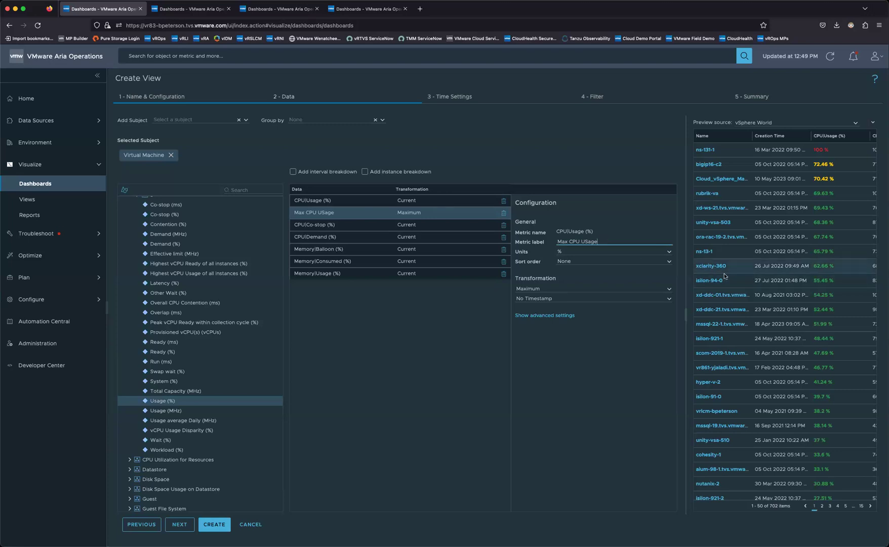
Step: Widen the view's preview area and discard the unsaved view
left_click_drag(687, 315, 567, 329)
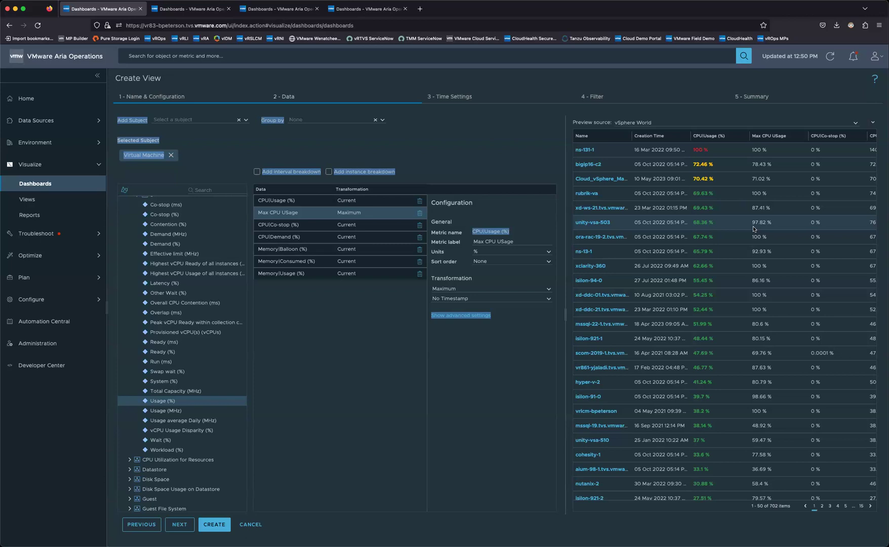
left_click(255, 524)
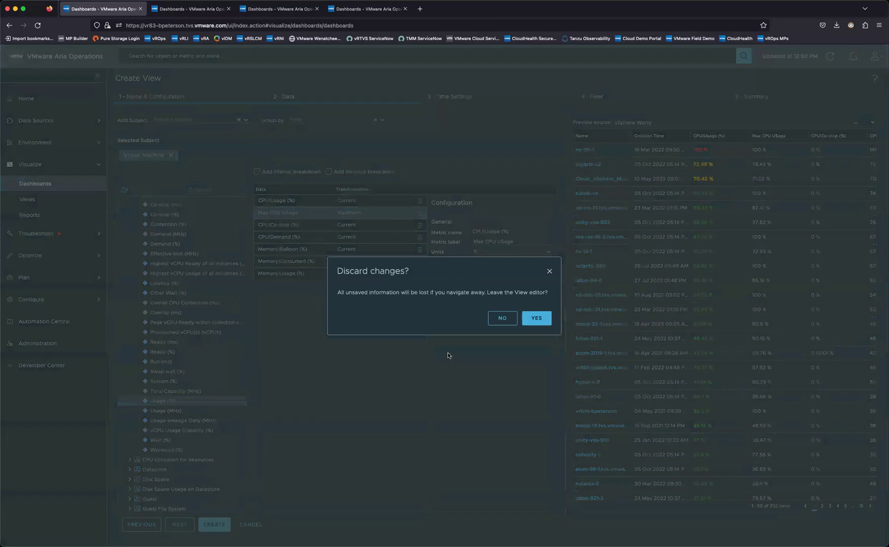
key("Return")
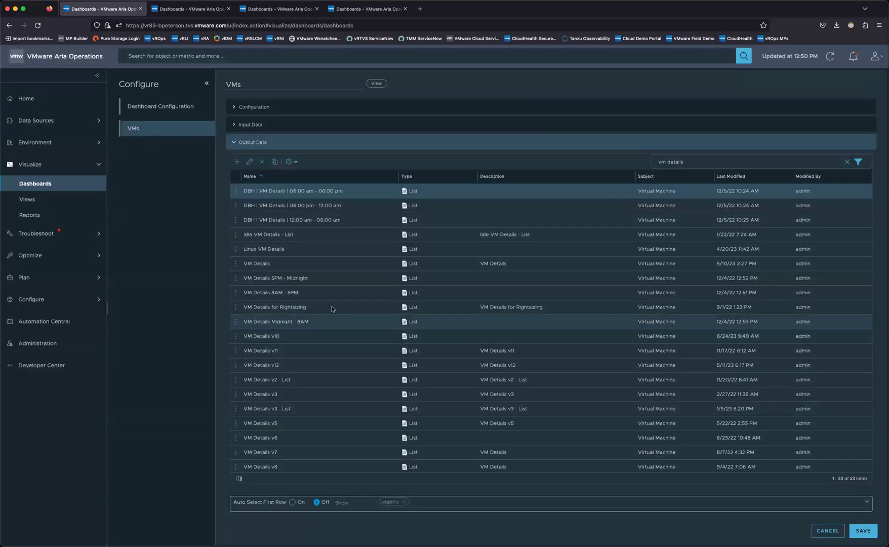
Step: Assign the VM Details v10 view to the VMs widget with Auto Select First Row on, and widen the widget across the dashboard
left_click(283, 338)
left_click(293, 502)
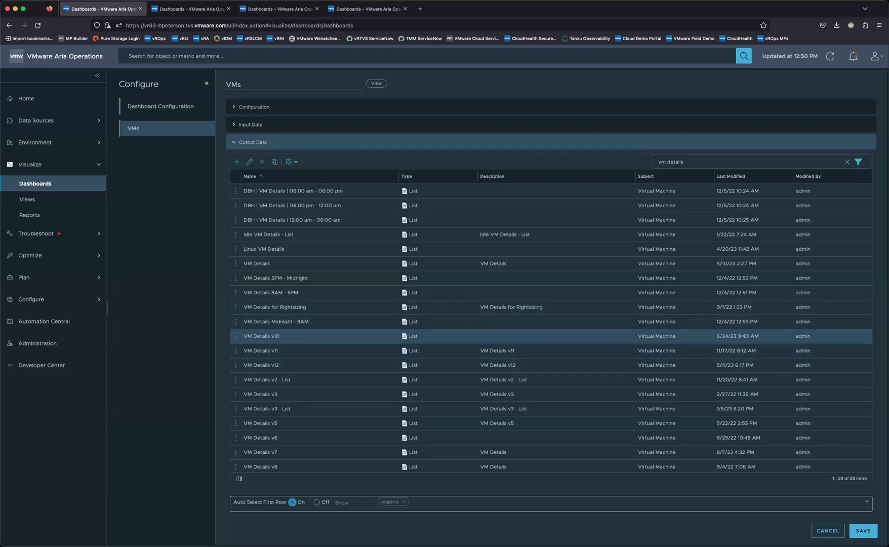
left_click(863, 531)
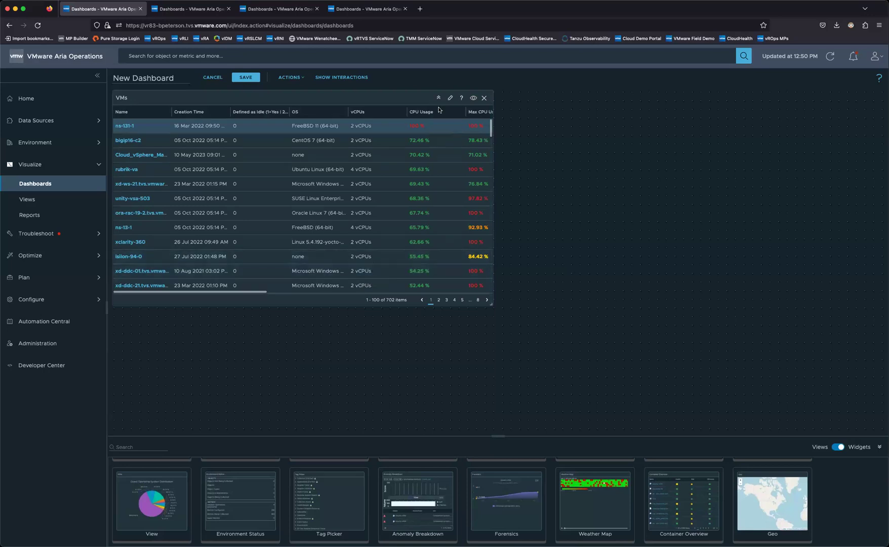
left_click_drag(491, 307, 592, 310)
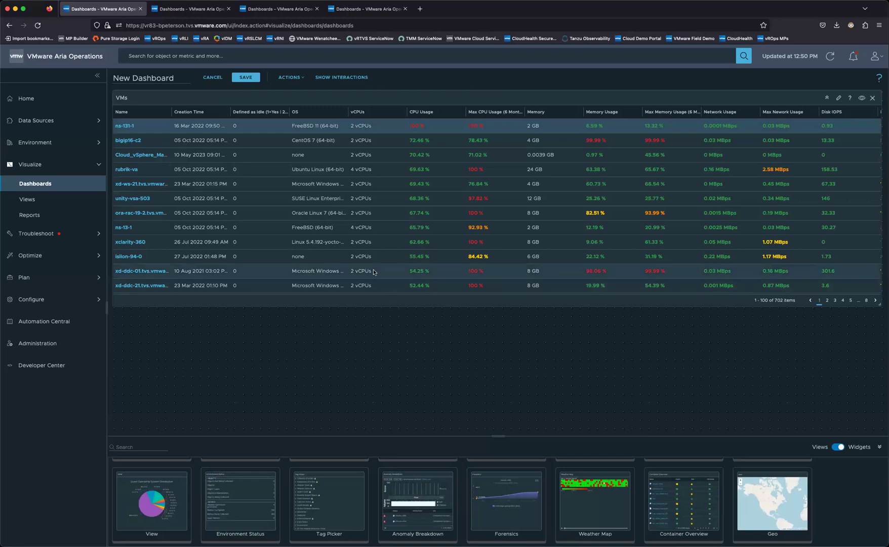
Step: Add a Scoreboard widget below the VMs widget and widen it to just over half the dashboard's width
scroll(362, 496, "down", 3)
scroll(362, 496, "up", 3)
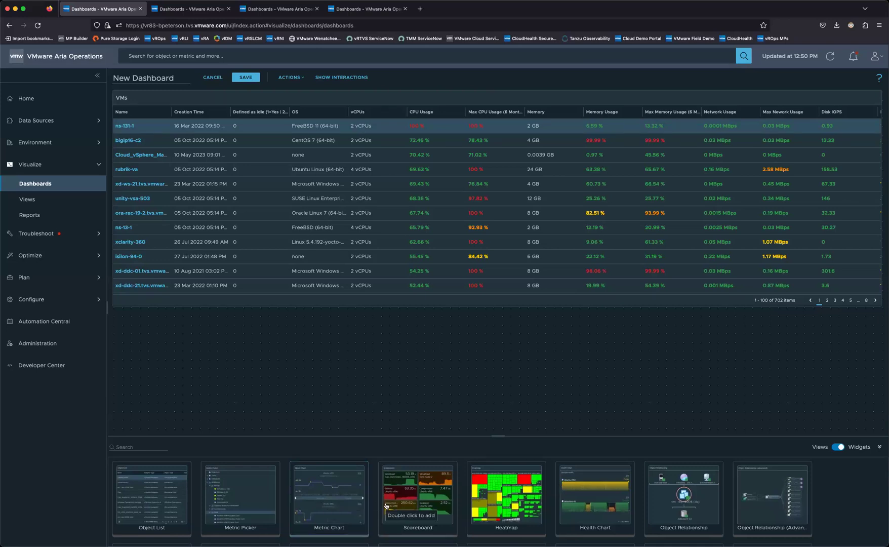
left_click_drag(425, 506, 203, 370)
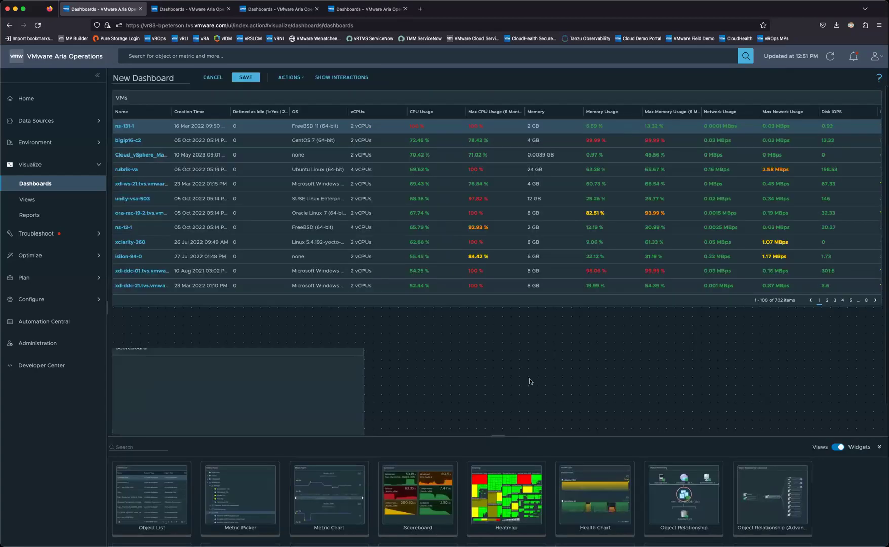
left_click_drag(364, 431, 558, 431)
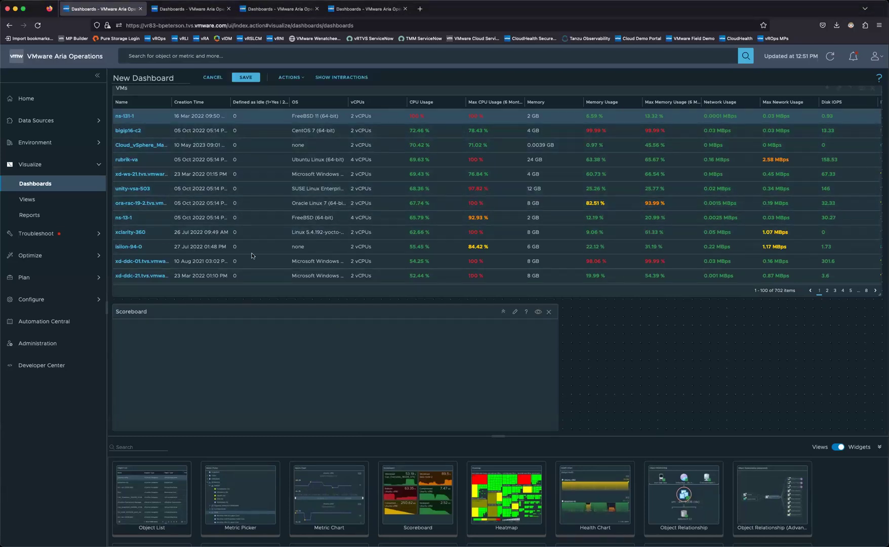
Step: Create a widget interaction that passes the selected object from the VMs widget to the Scoreboard
left_click(327, 79)
left_click_drag(419, 162, 320, 246)
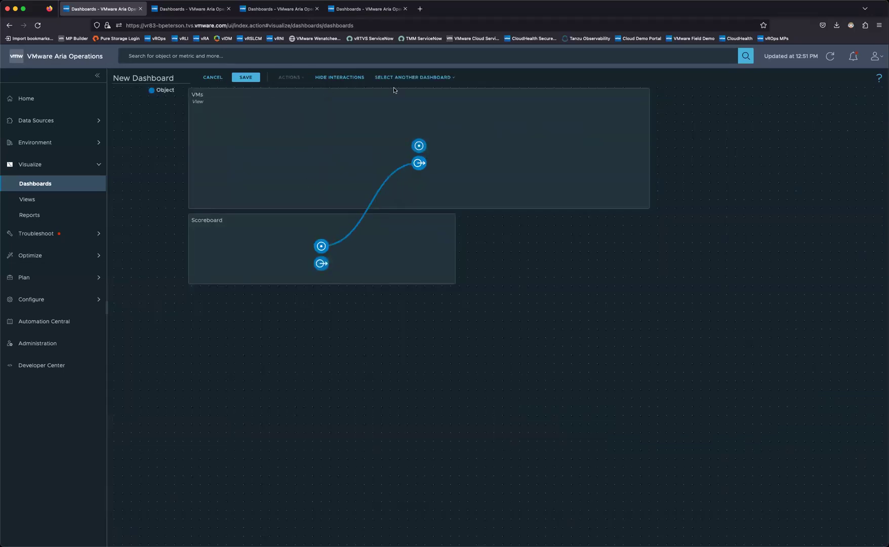
left_click(349, 77)
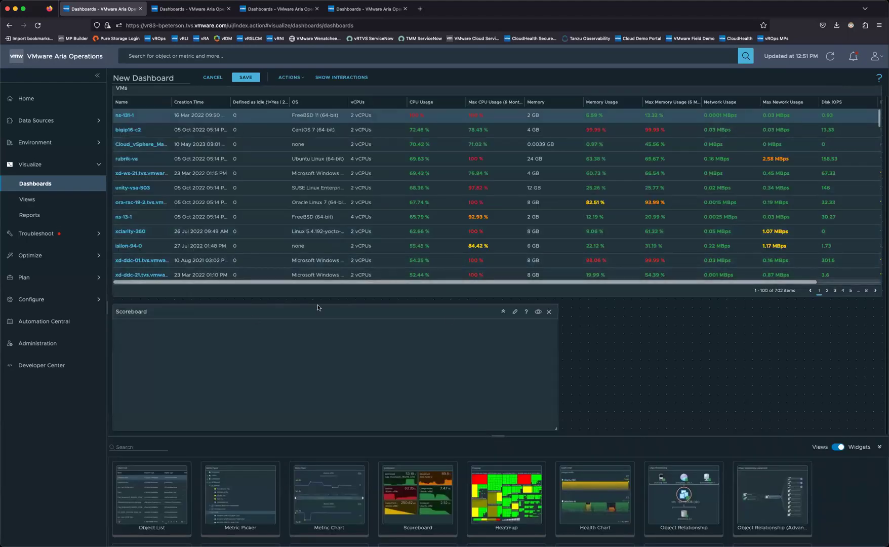
Step: Open the Scoreboard widget's configuration and title it "Scoreboard (for seelected VM)"
left_click(510, 317)
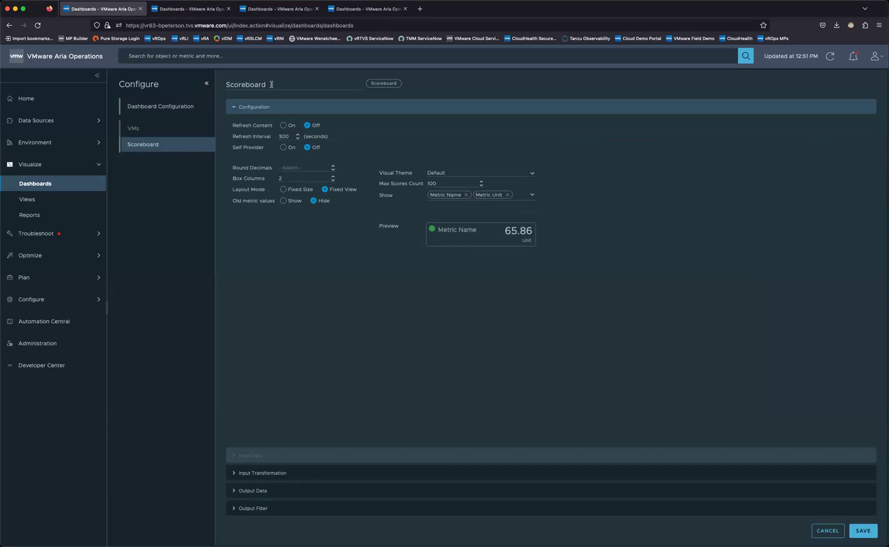
left_click(271, 85)
type("(for seelected VM")
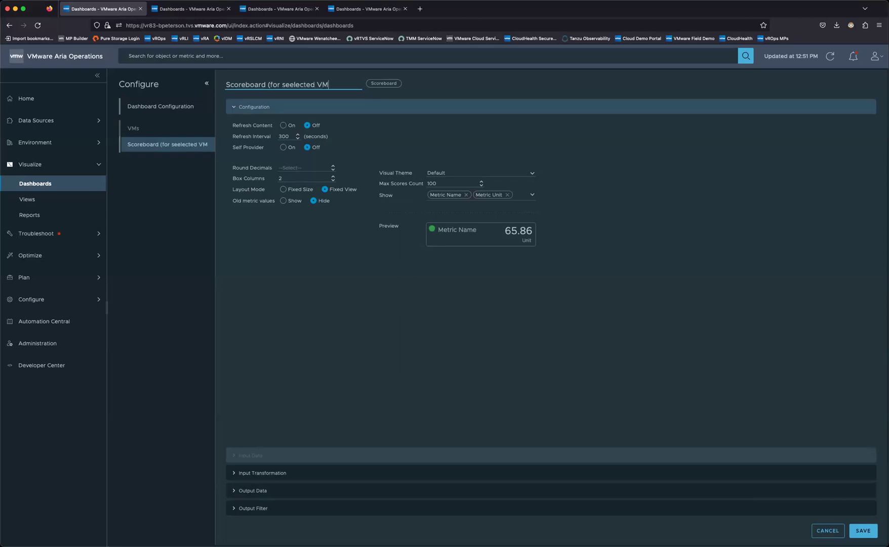
Step: Turn on Refresh Content for the Scoreboard and set its box columns to 4
left_click(284, 125)
left_click(333, 176)
left_click(333, 176)
Step: Set the Scoreboard's visual theme to Opaque and add Sparkline to the items it shows
left_click(530, 174)
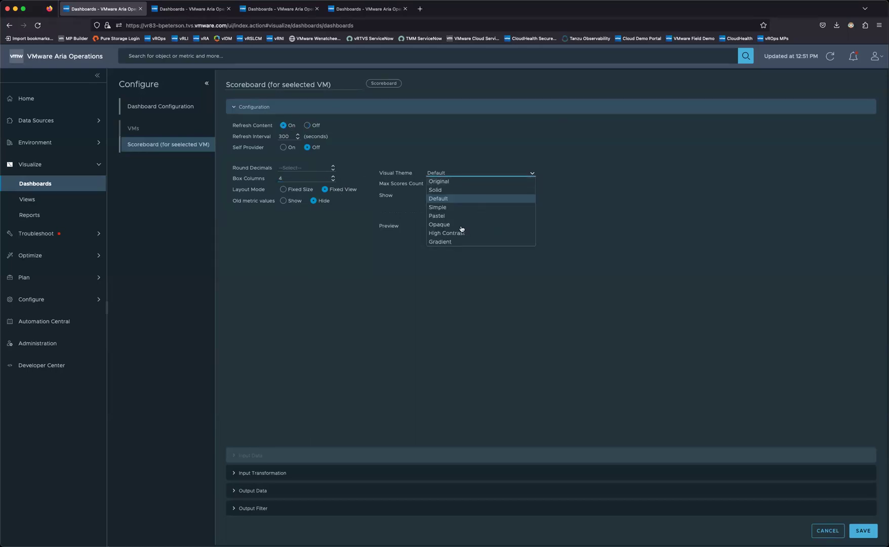
left_click(456, 224)
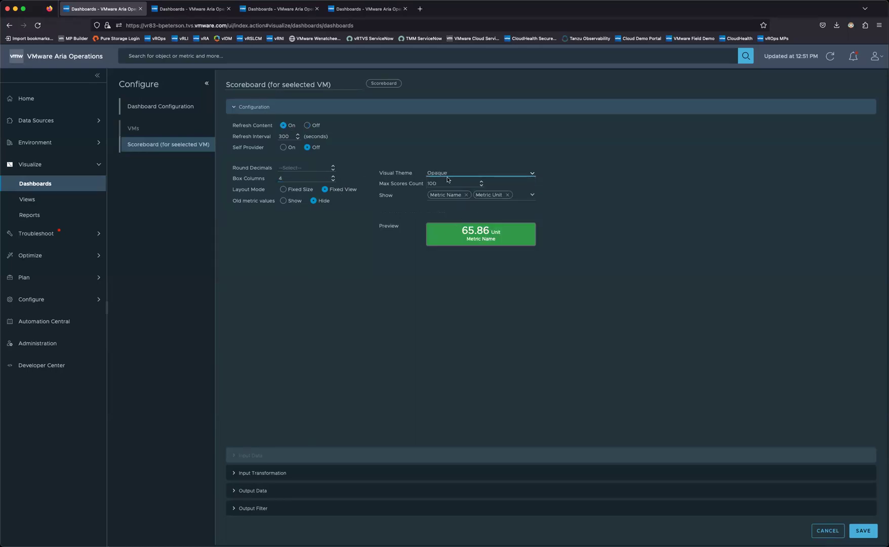
left_click(531, 197)
left_click(481, 229)
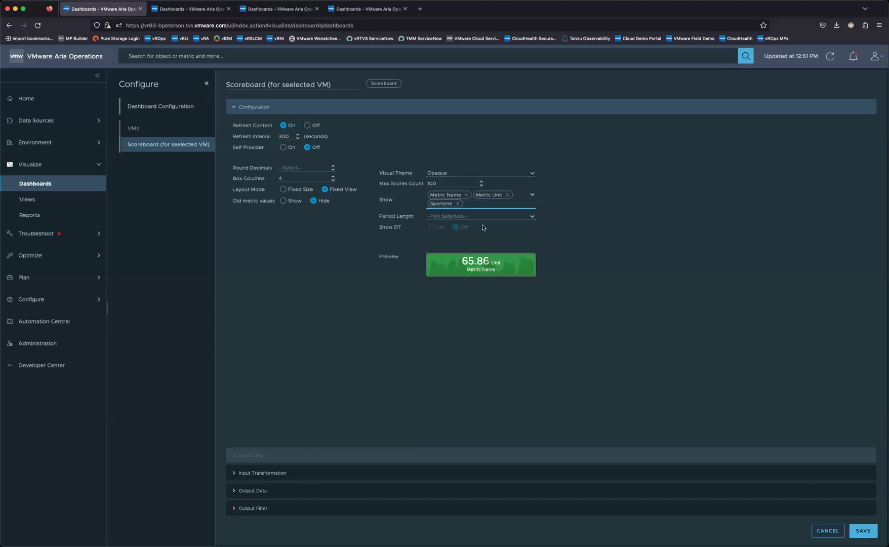
Step: Set the Scoreboard's period length to Dashboard Time and view the available visual themes
left_click(532, 218)
left_click(450, 224)
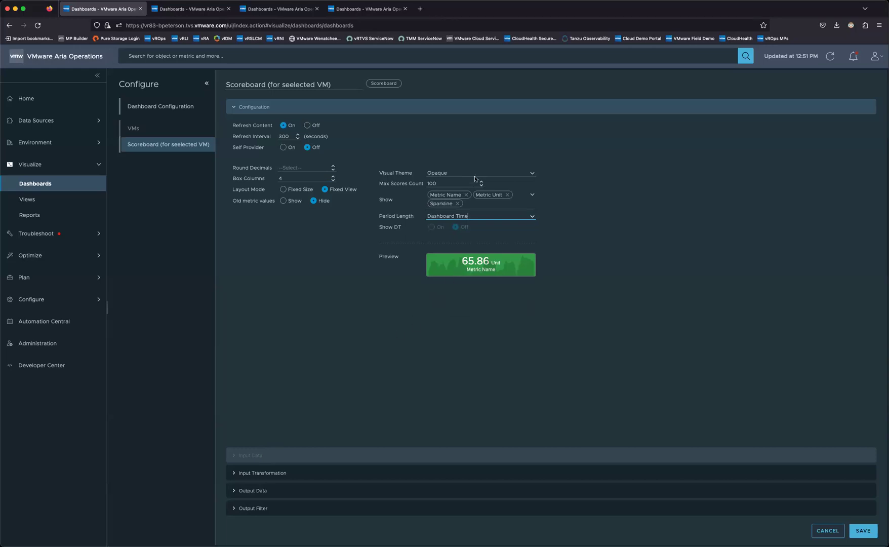
left_click(531, 174)
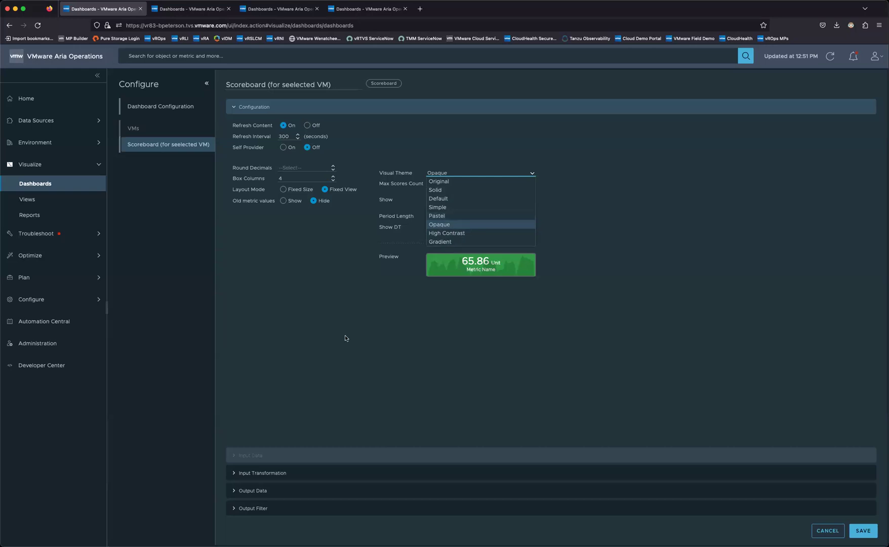
Step: Start adding output metrics to the Scoreboard, choosing the Virtual Machine object type of the vCenter adapter
left_click(270, 472)
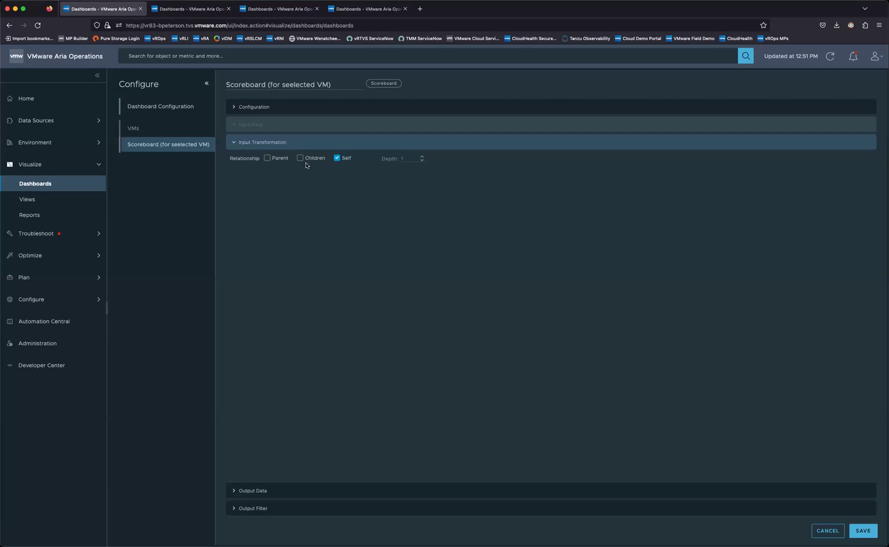
left_click(259, 488)
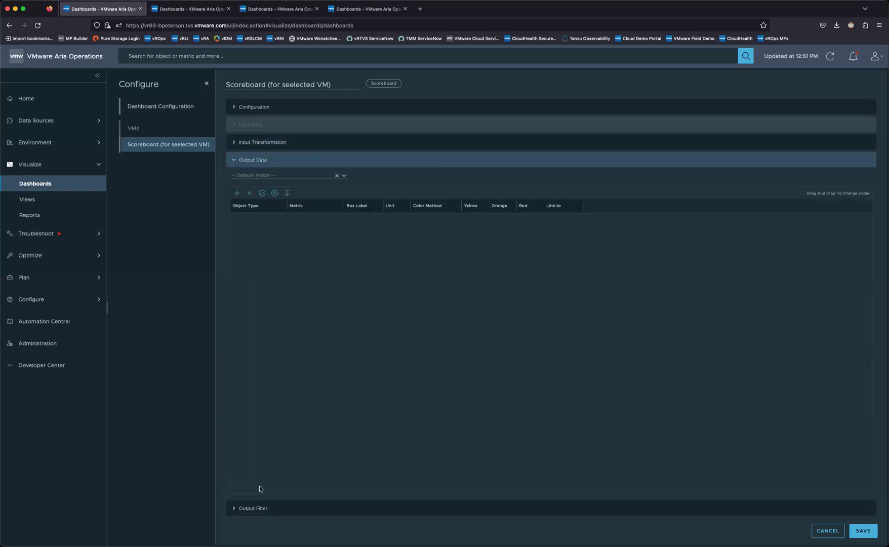
left_click(236, 192)
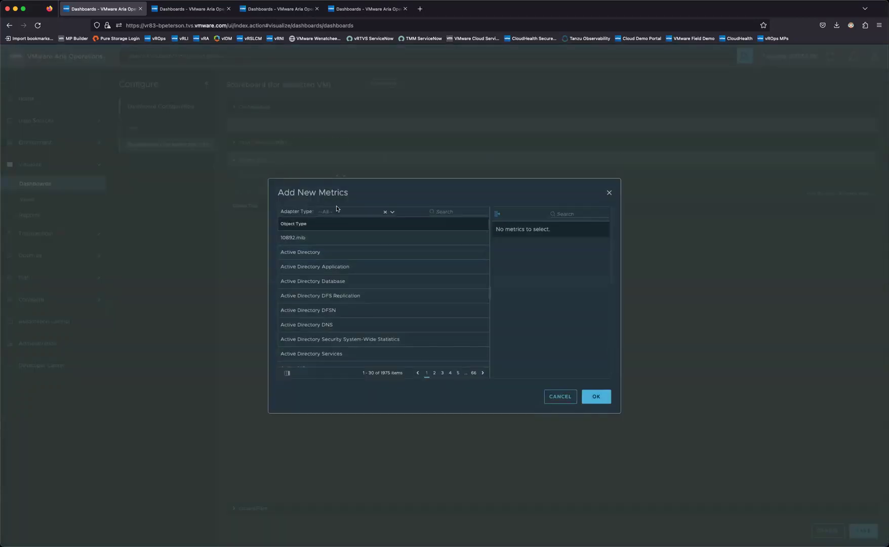
left_click(394, 213)
scroll(348, 264, "down", 10)
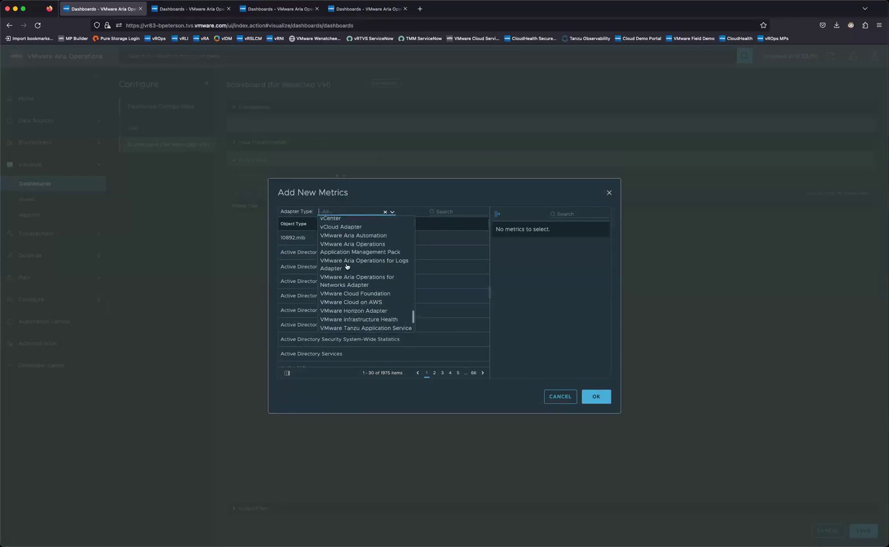
left_click(337, 218)
scroll(332, 295, "down", 5)
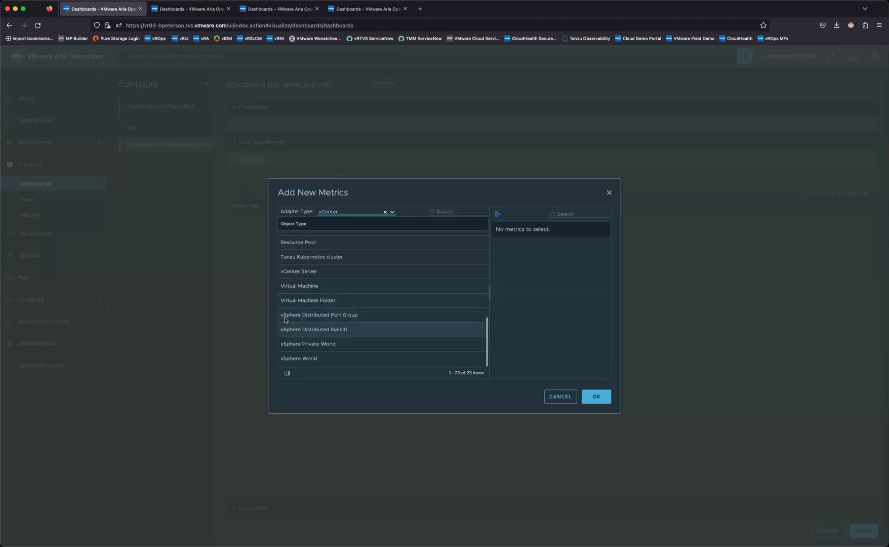
left_click(296, 287)
Step: Select the CPU metrics Contention (%), Other Wait (%), Peak vCPU Ready within collection cycle and Ready (%)
left_click(496, 236)
scroll(506, 268, "down", 1)
left_click(504, 271)
scroll(526, 281, "down", 5)
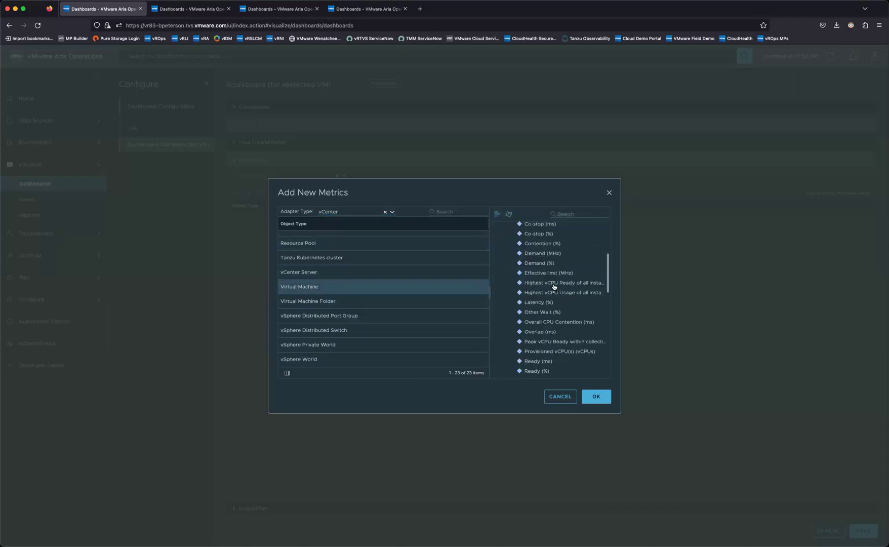
left_click(544, 230, "super")
left_click(541, 298, "super")
left_click(542, 327, "super")
Step: Include the Memory metrics Consumed (KB), Effective limit (KB) and Guest Usage (KB) and add all selected metrics to the Scoreboard
scroll(532, 323, "down", 10)
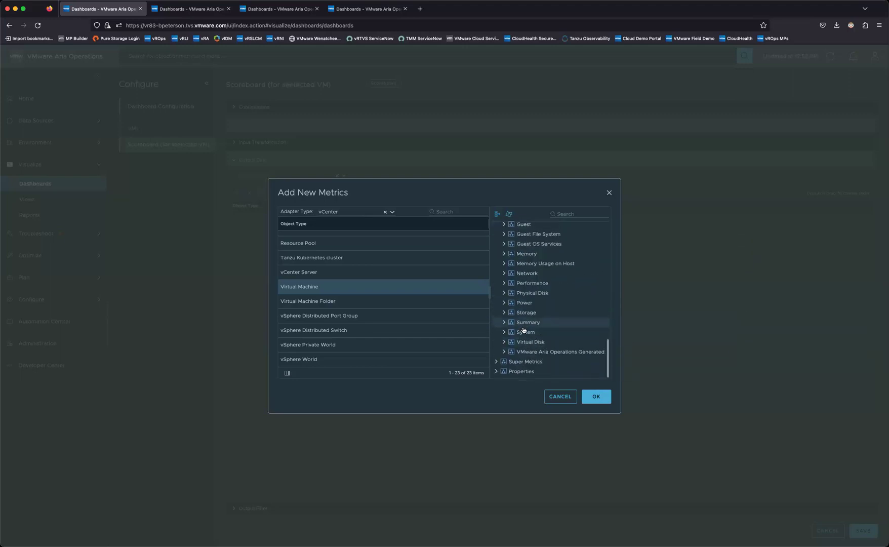
left_click(504, 256)
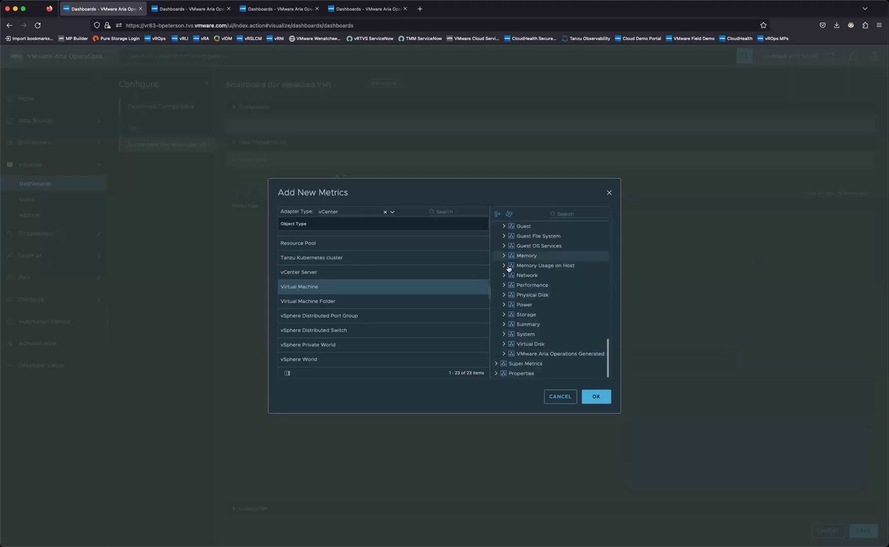
left_click(539, 353)
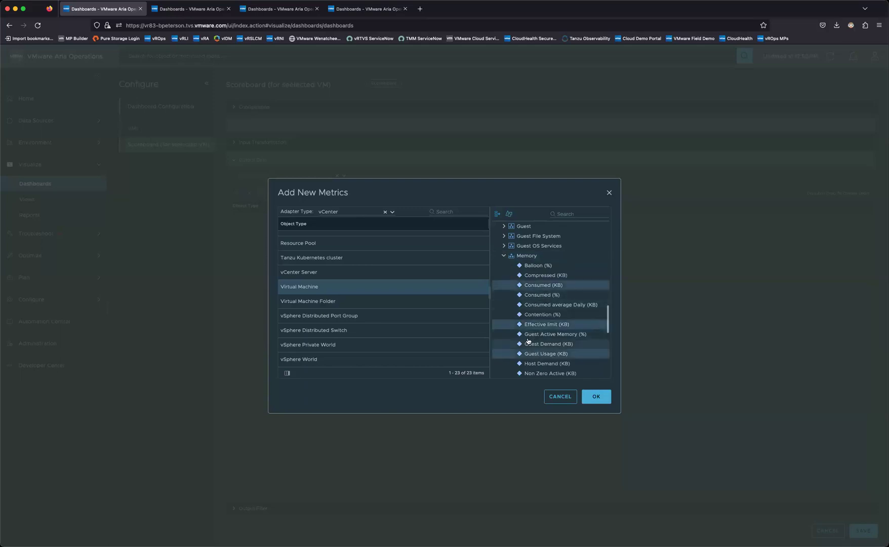
left_click(596, 396)
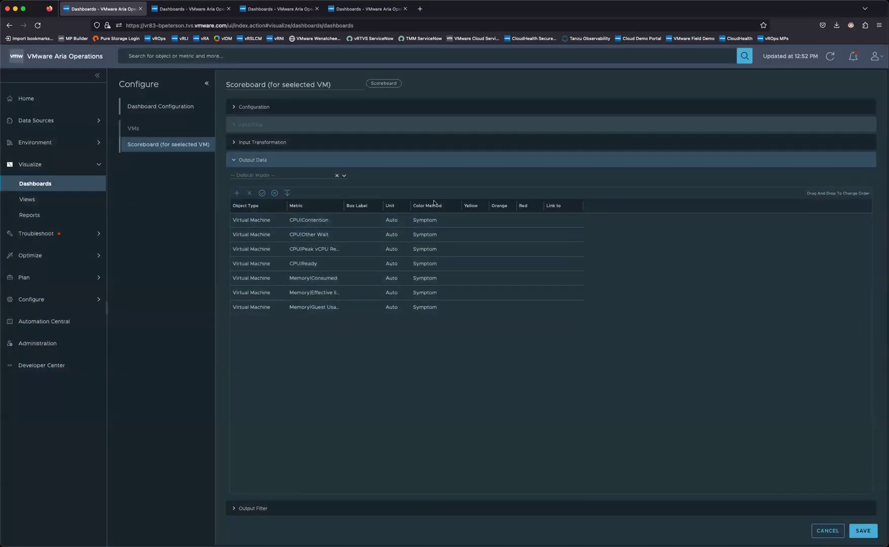
Step: Widen the Color Method column and set the CPU|Contention metric's color method to Custom
left_click_drag(461, 205, 533, 205)
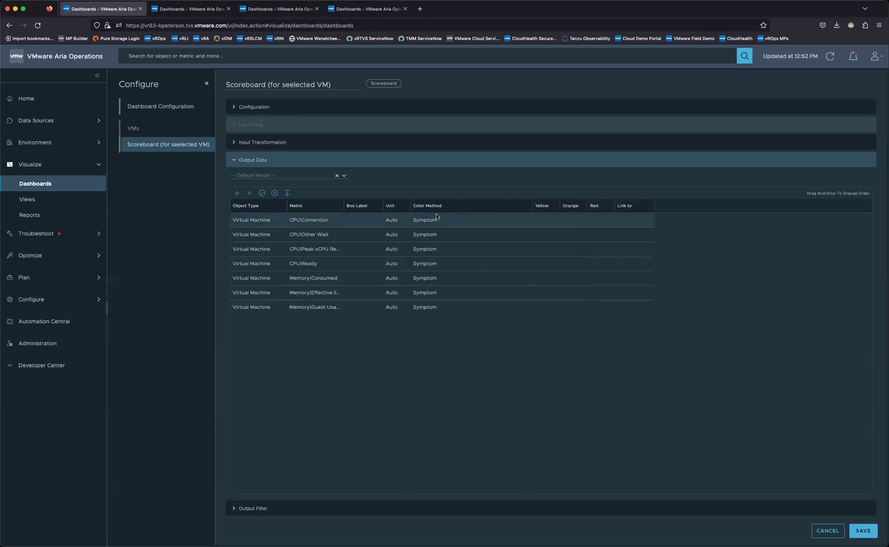
left_click_drag(410, 206, 432, 207)
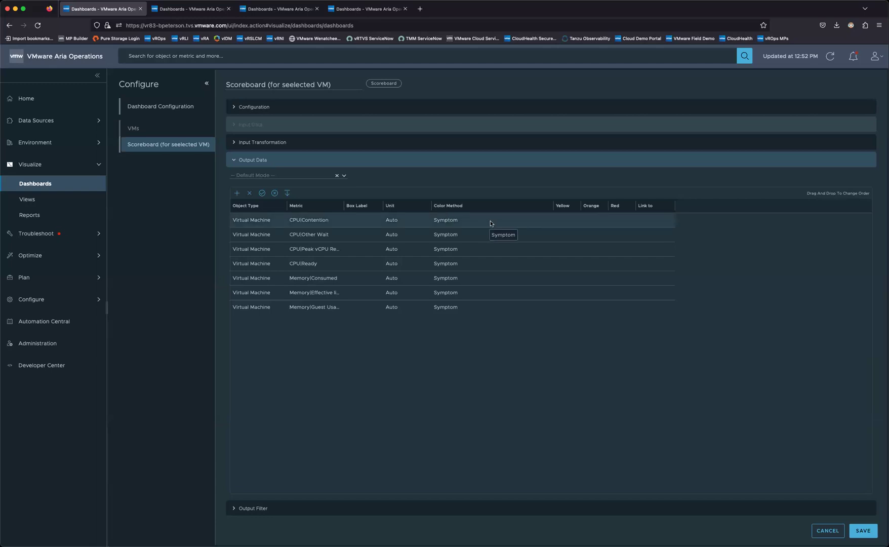
left_click(526, 219)
left_click(548, 217)
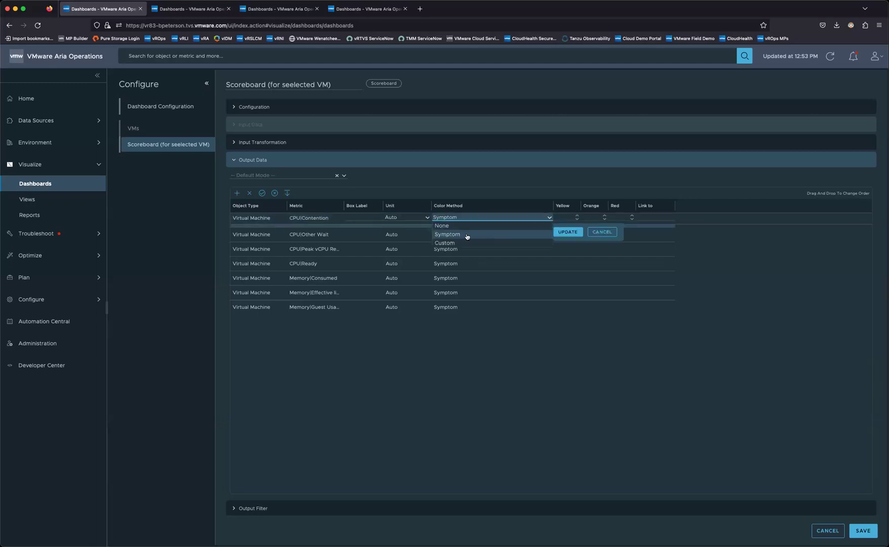
left_click(461, 242)
Step: Set CPU|Contention thresholds to yellow 5, orange 15 and red 25, and save the Scoreboard configuration
left_click(565, 216)
type("5")
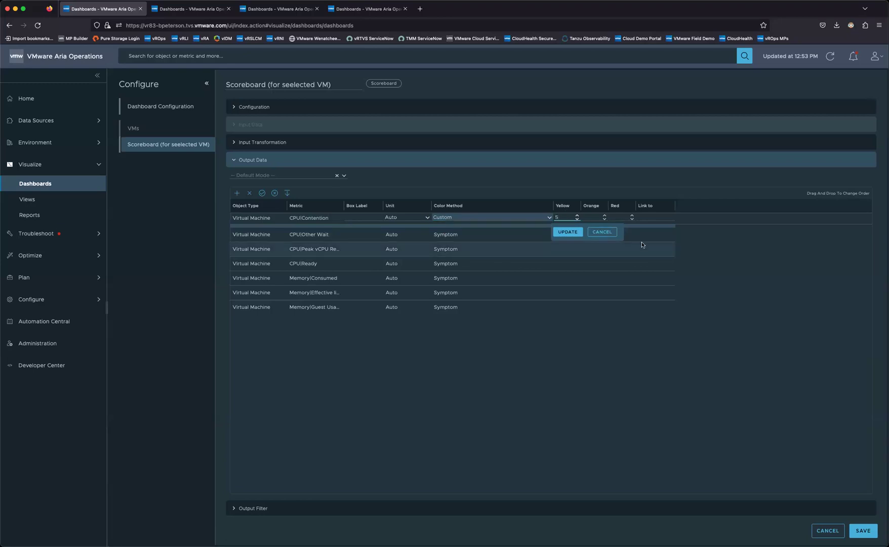
left_click(593, 217)
type("15")
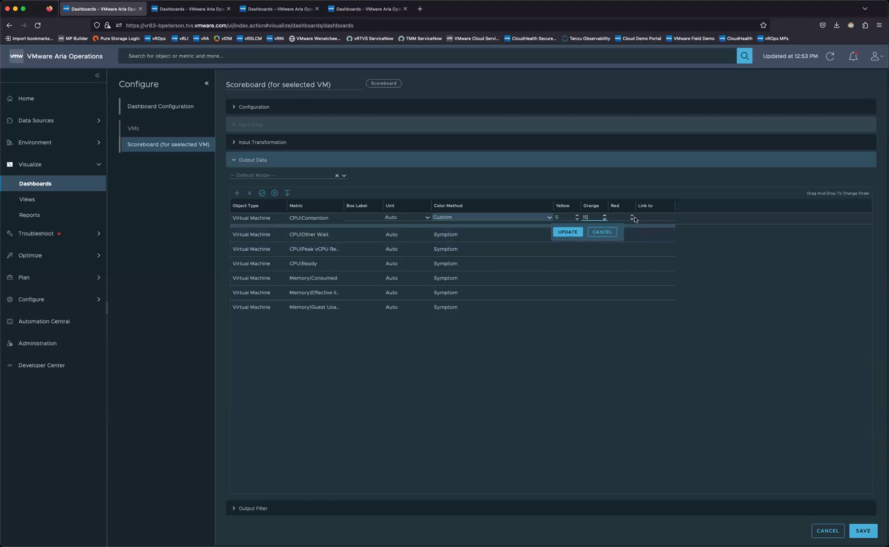
key("Tab")
type("25")
left_click(568, 232)
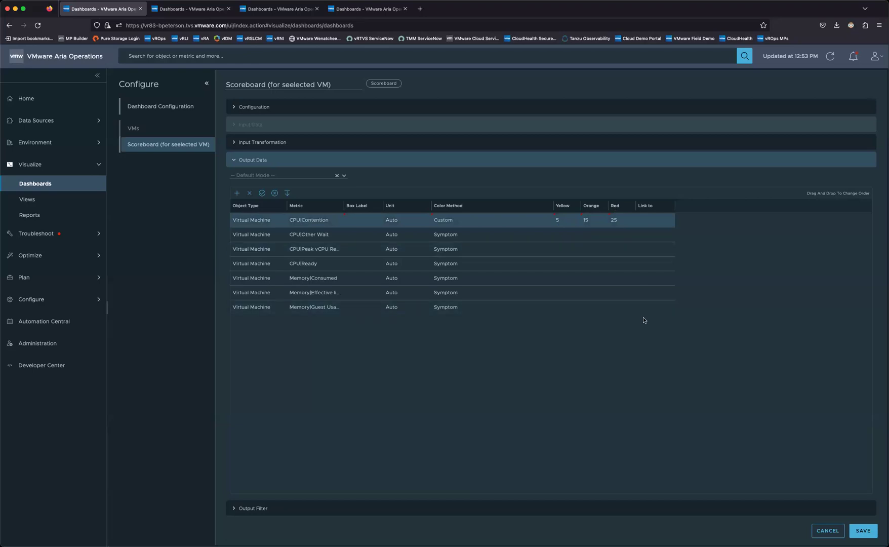
left_click(863, 530)
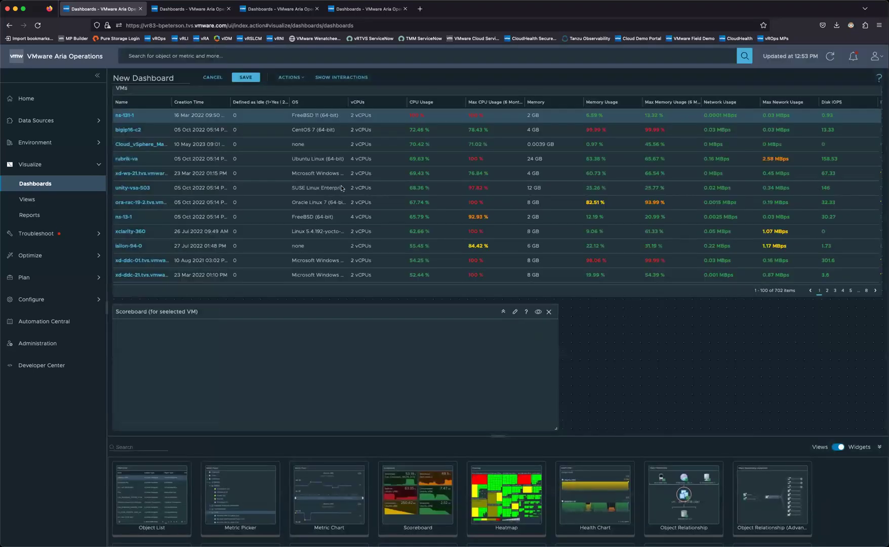
Step: Select several VMs in the VMs list, ending with ns-13-1, to check the Scoreboard for each
left_click(265, 132)
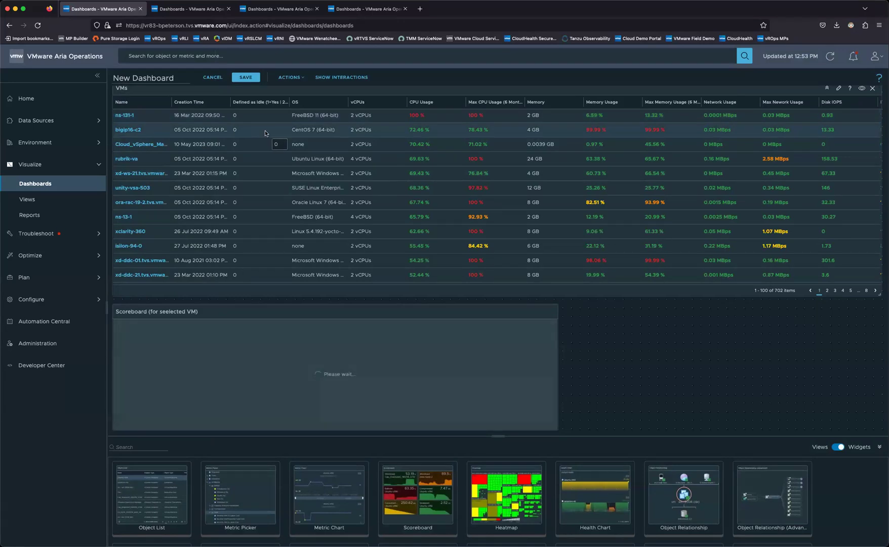
left_click(203, 144)
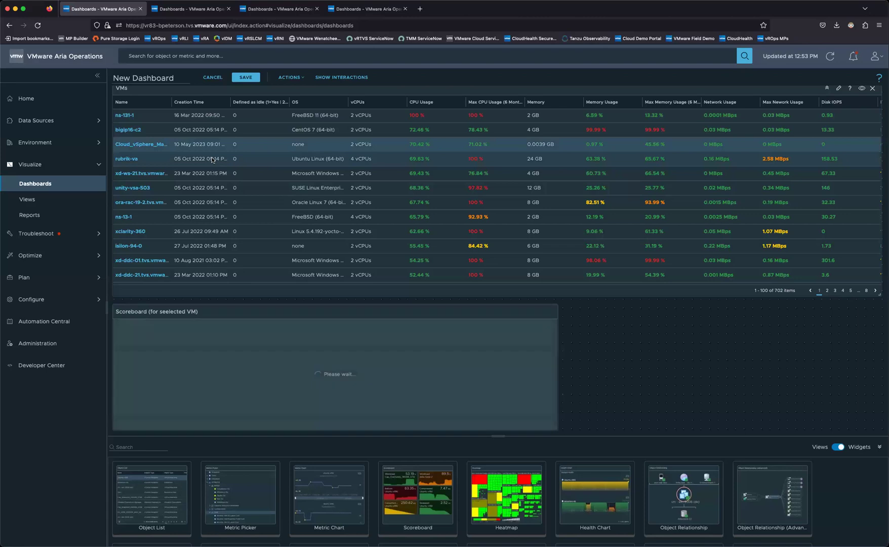
left_click(212, 160)
left_click(209, 173)
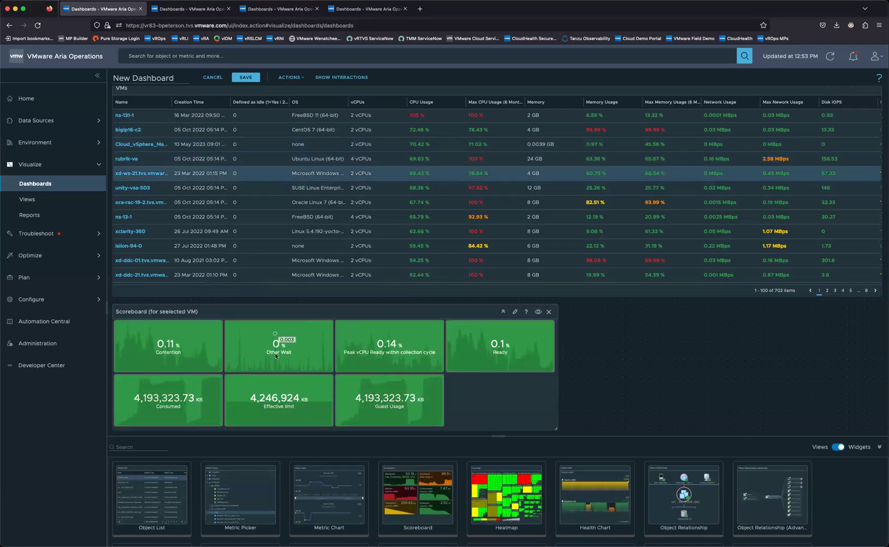
left_click(257, 214)
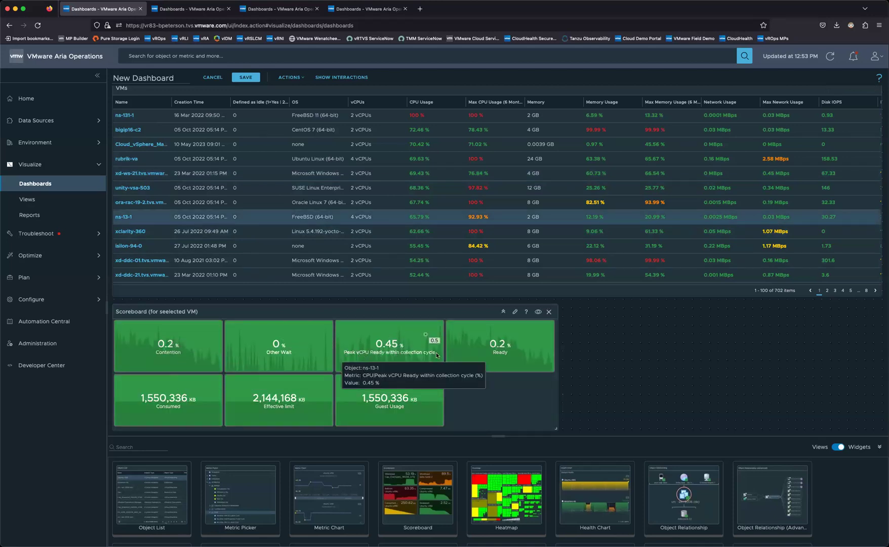
Step: Examine the CPU Ready trend chart for ns-13-1 and the Scoreboard's Contention and Consumed tiles
left_click(474, 347)
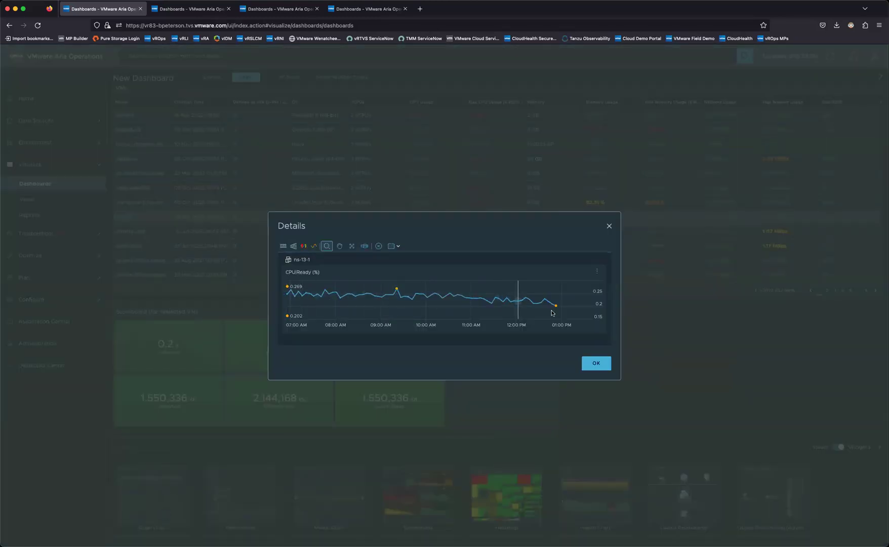
left_click(596, 363)
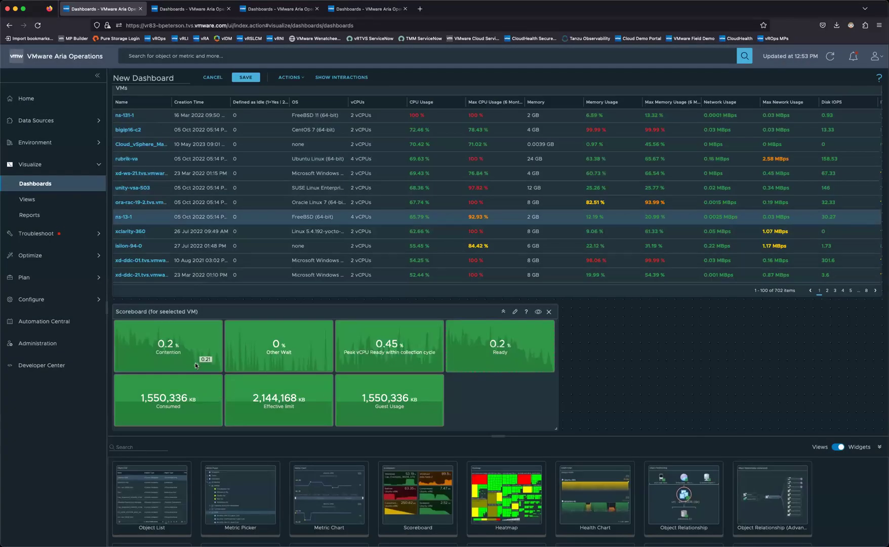
mouse_move(172, 367)
mouse_move(175, 398)
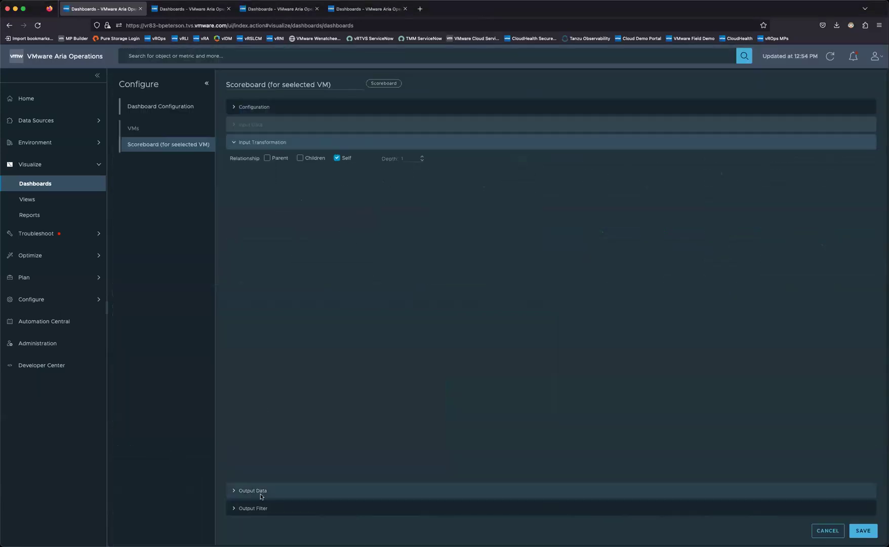
Step: Reopen the Scoreboard's output data and label the CPU|Contention box "CPU Contention"
left_click(258, 495)
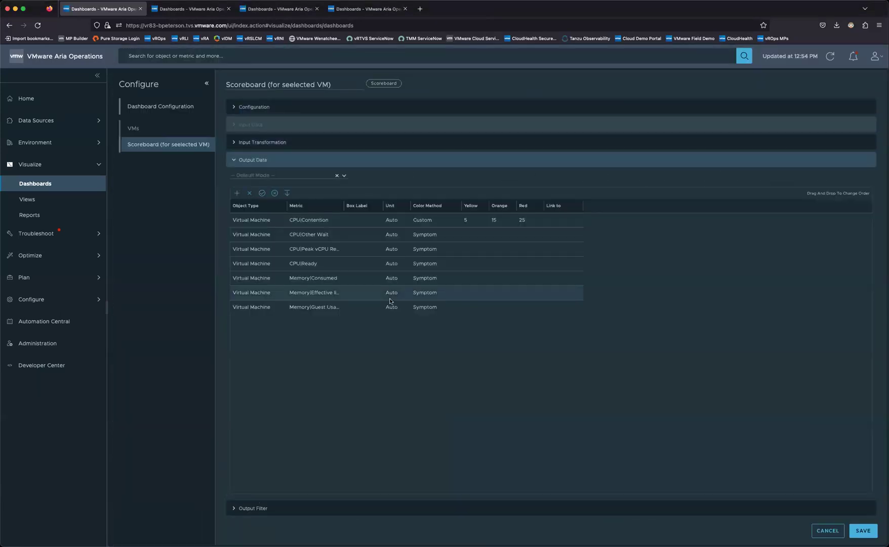
left_click(368, 223)
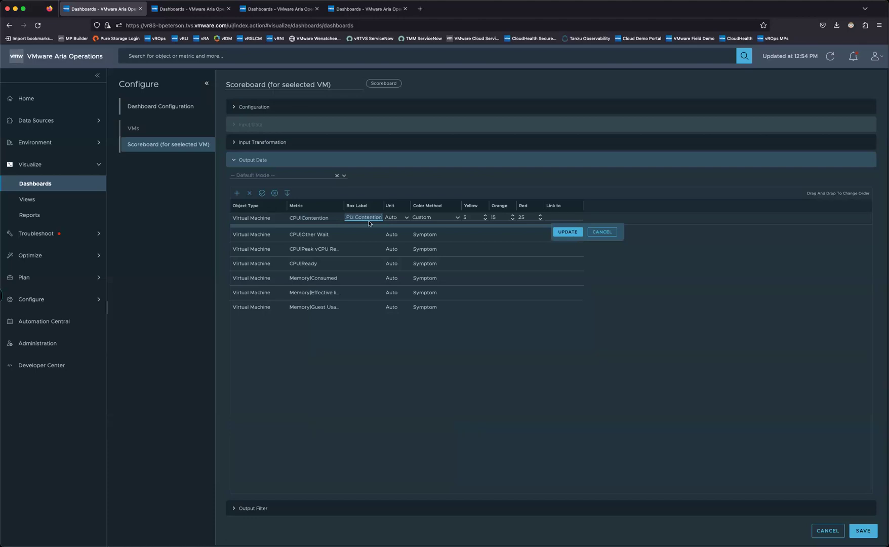
left_click(568, 231)
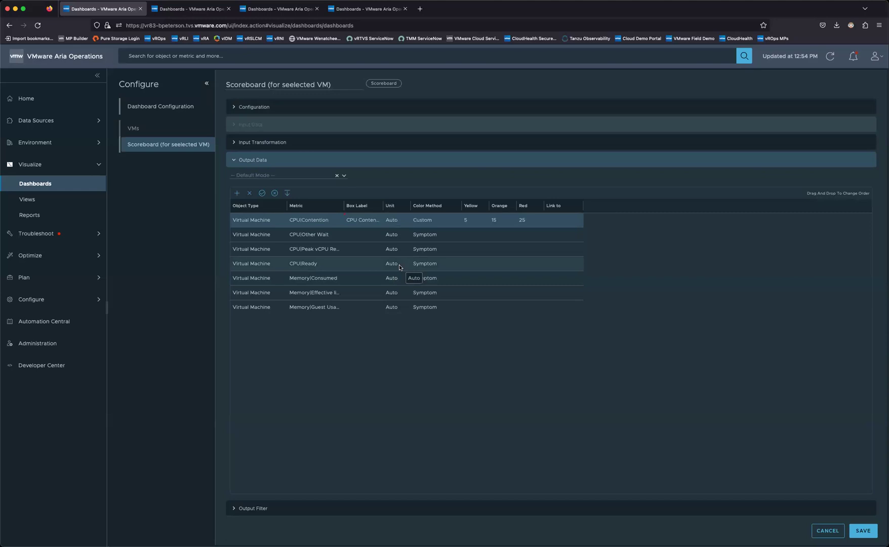
Step: Set the unit of the Memory|Consumed and Memory|Effective limit metrics to GB
left_click(394, 278)
left_click(407, 276)
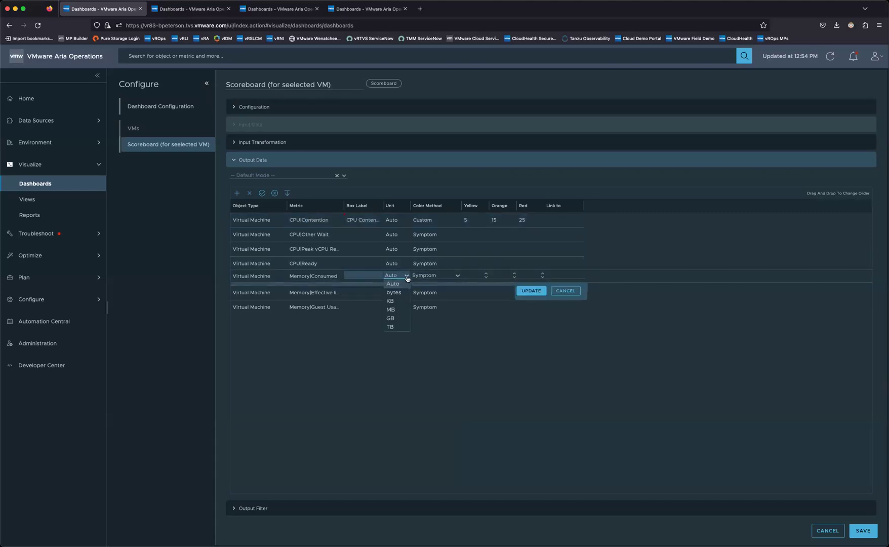
left_click(390, 318)
left_click(531, 291)
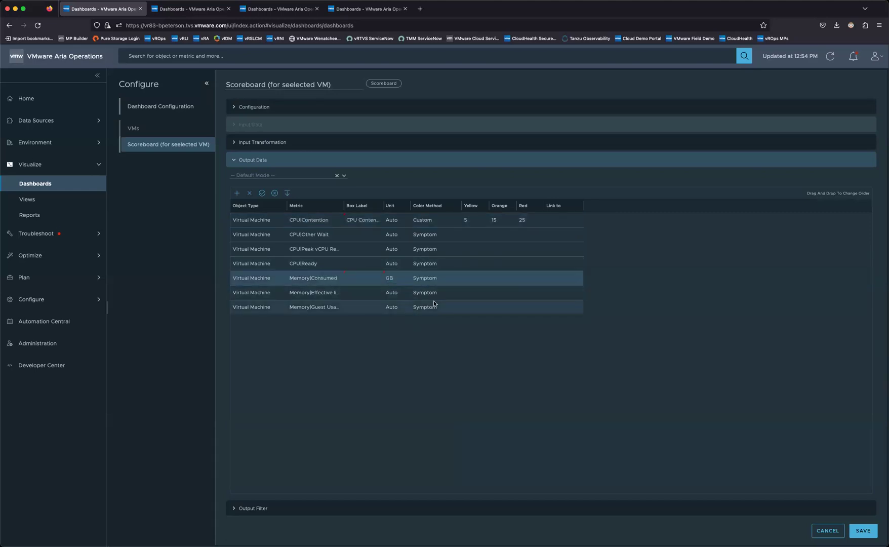
left_click(391, 292)
left_click(405, 289)
left_click(390, 332)
left_click(529, 304)
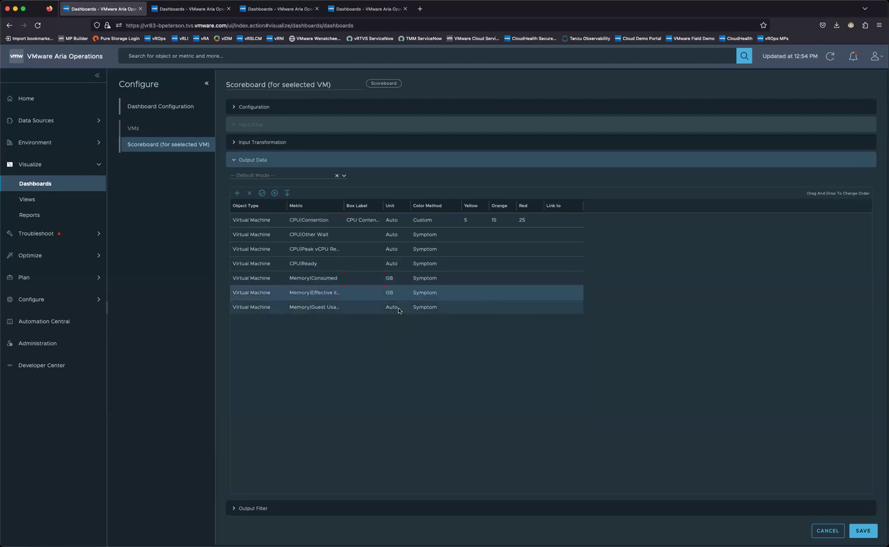
Step: Set the Memory|Guest Usage unit to GB and save the Scoreboard configuration
left_click(398, 308)
left_click(407, 312)
left_click(396, 350)
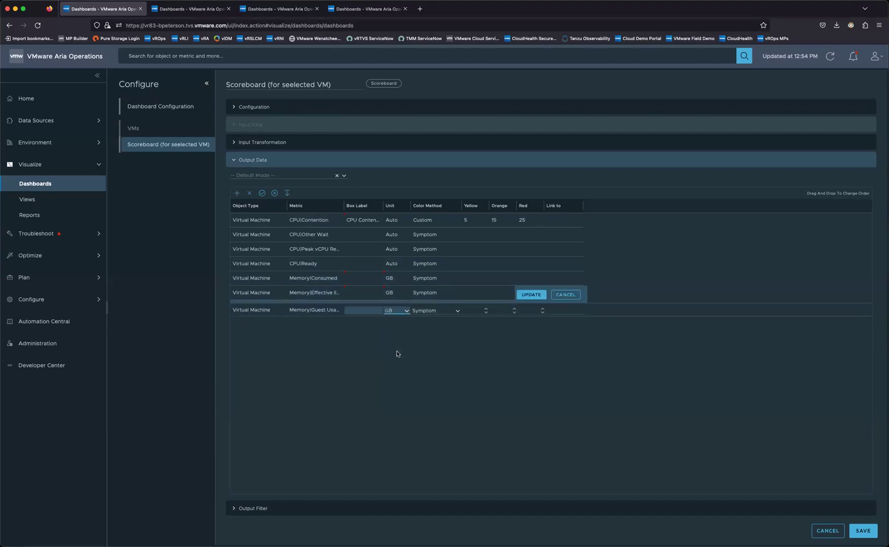
left_click(531, 294)
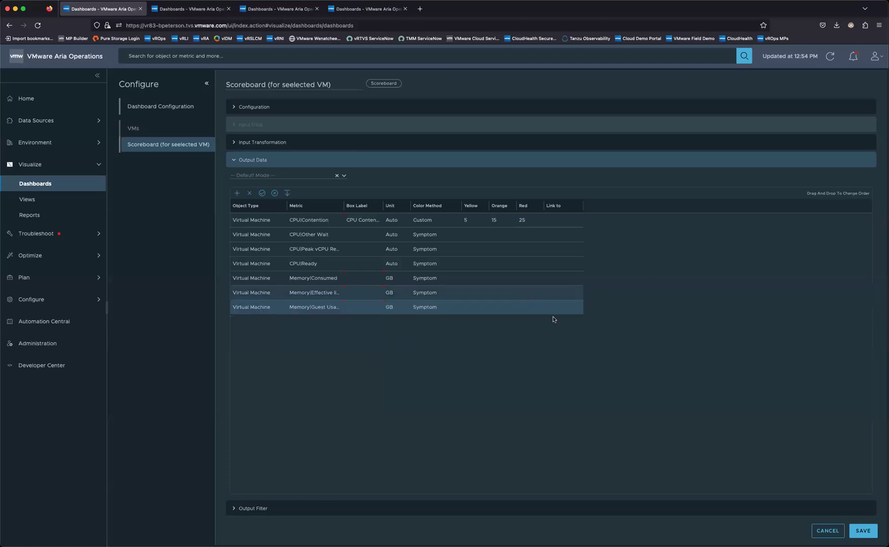
left_click(862, 531)
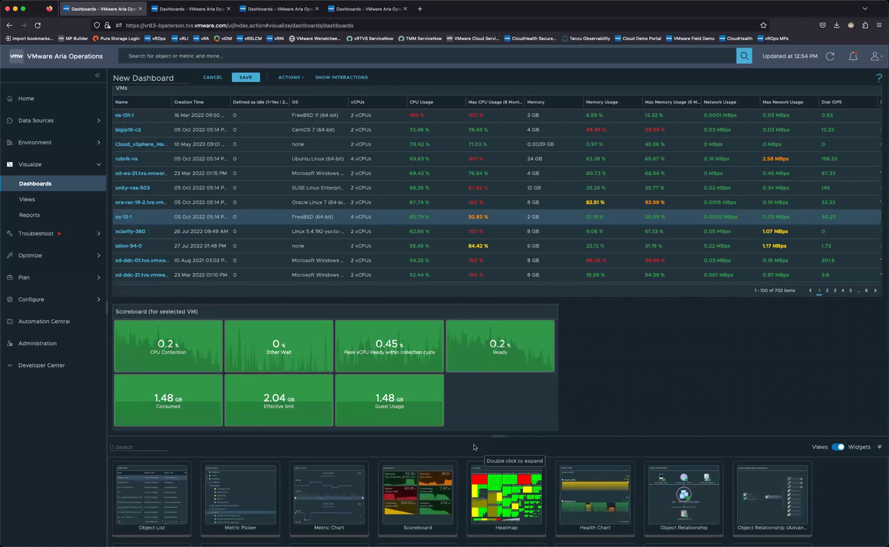
Step: Label the Scoreboard's CPU|Ready box "CPU Ready", saving both the widget configuration and New Dashboard
mouse_move(183, 415)
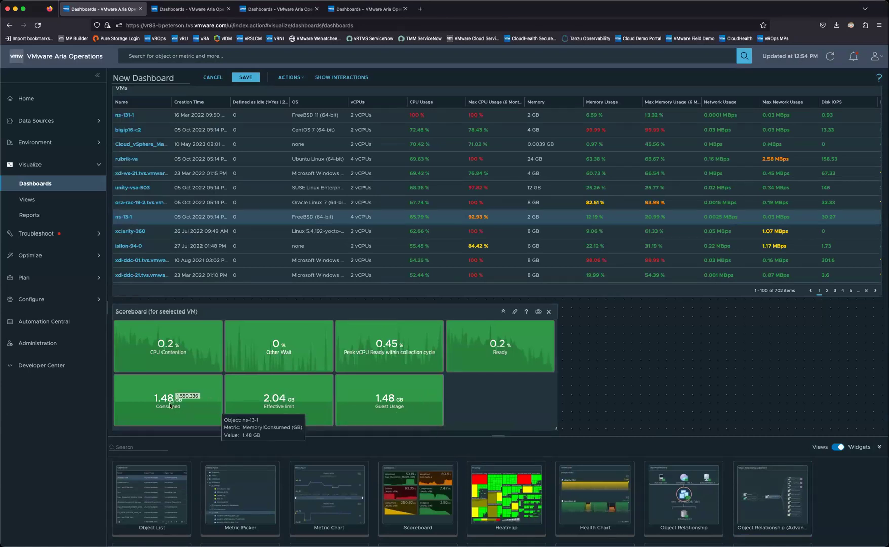
mouse_move(350, 407)
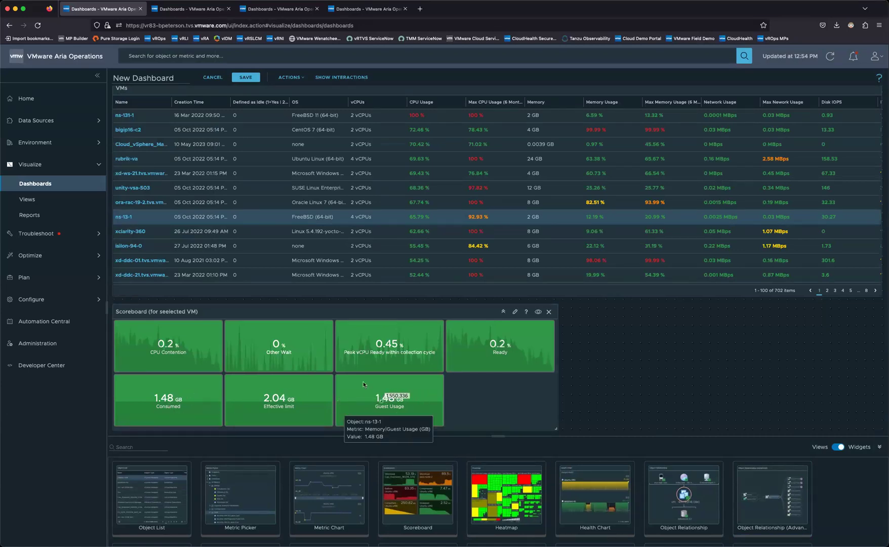
mouse_move(151, 347)
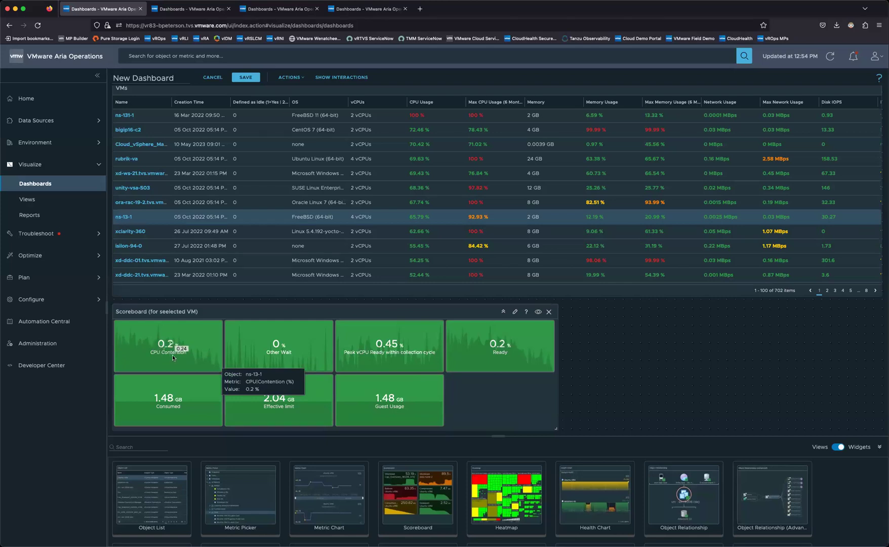
mouse_move(482, 349)
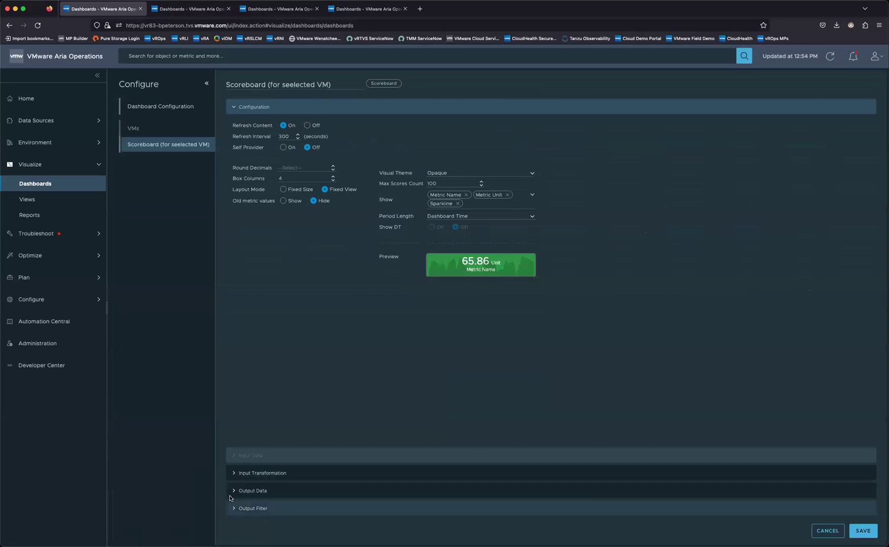
left_click(231, 494)
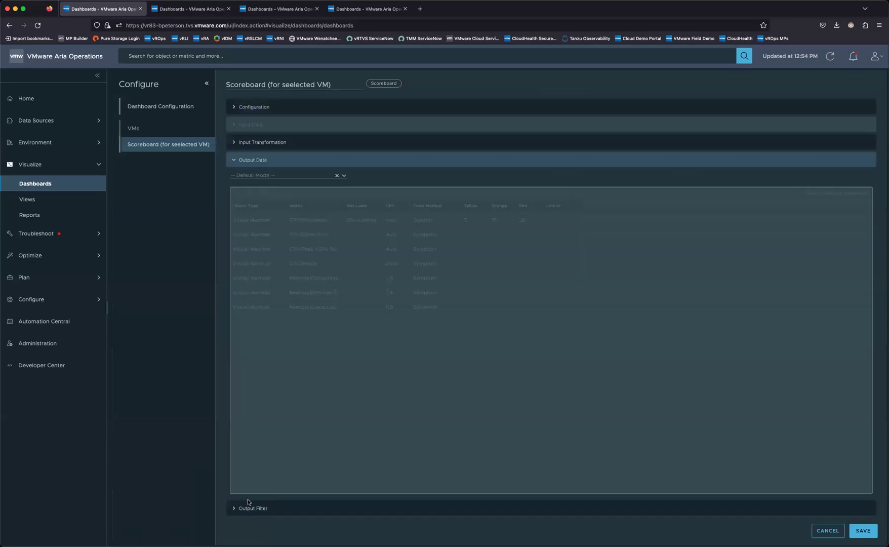
double_click(355, 262)
type("CPU Ready")
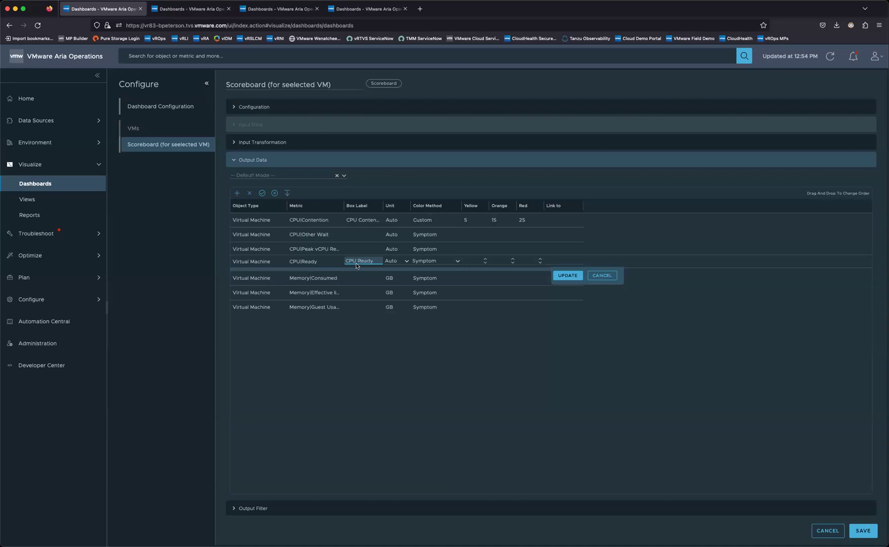
left_click(568, 275)
left_click(863, 529)
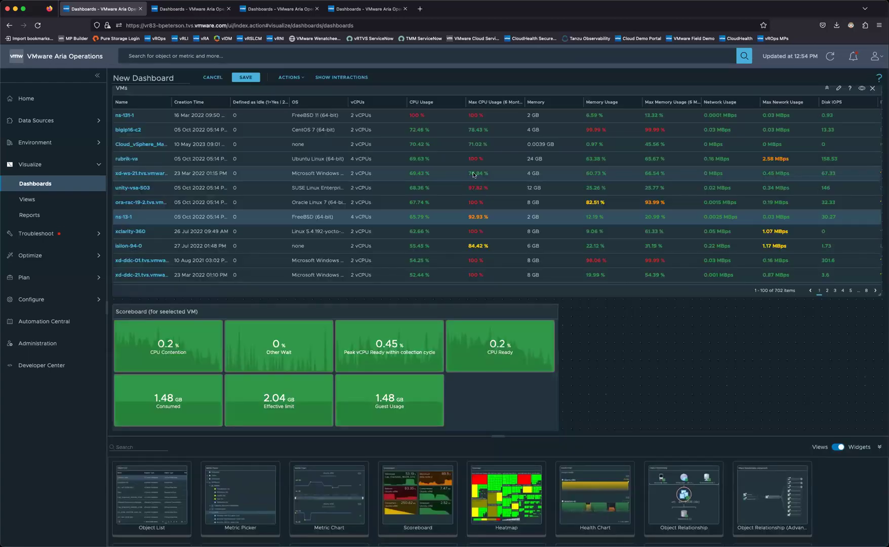
left_click(245, 78)
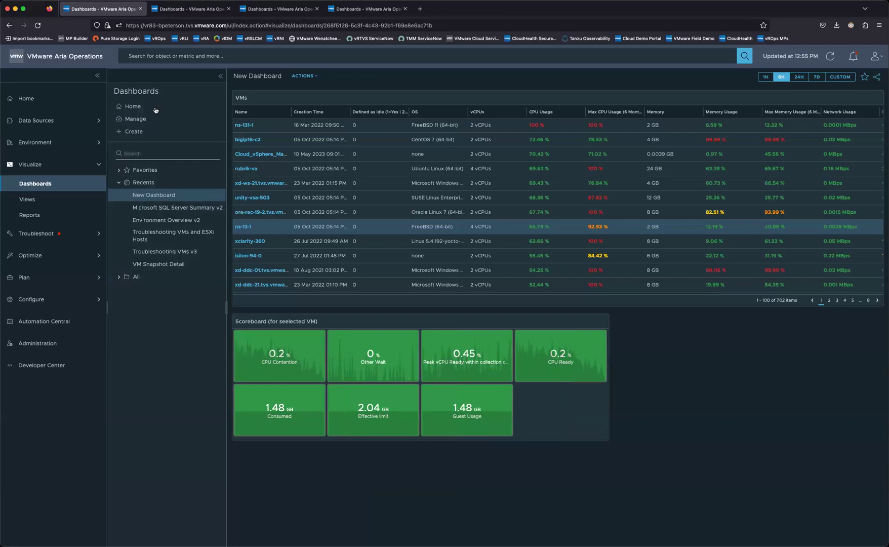
Step: Browse the full list of dashboard folders to locate the saved New Dashboard
left_click(142, 154)
left_click(130, 277)
scroll(152, 273, "down", 15)
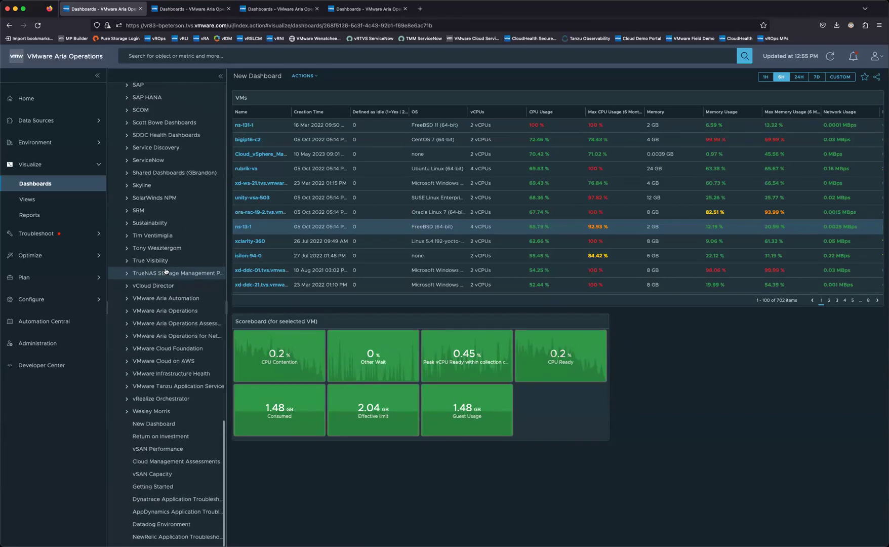
scroll(162, 421, "up", 5)
scroll(163, 418, "up", 15)
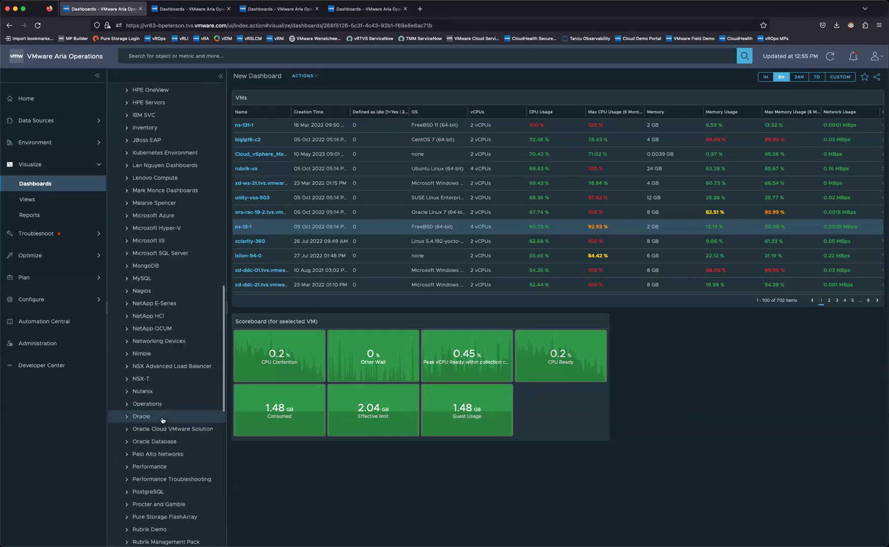
Step: In Manage Dashboard Folders, filter the dashboards by "new", move New Dashboard into the Custom Dashboards folder, and save
left_click(150, 119)
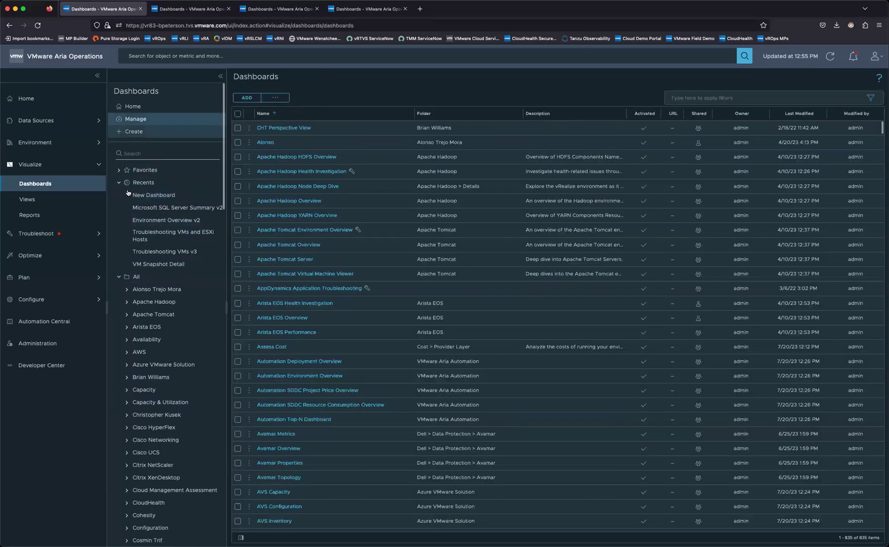
left_click(275, 98)
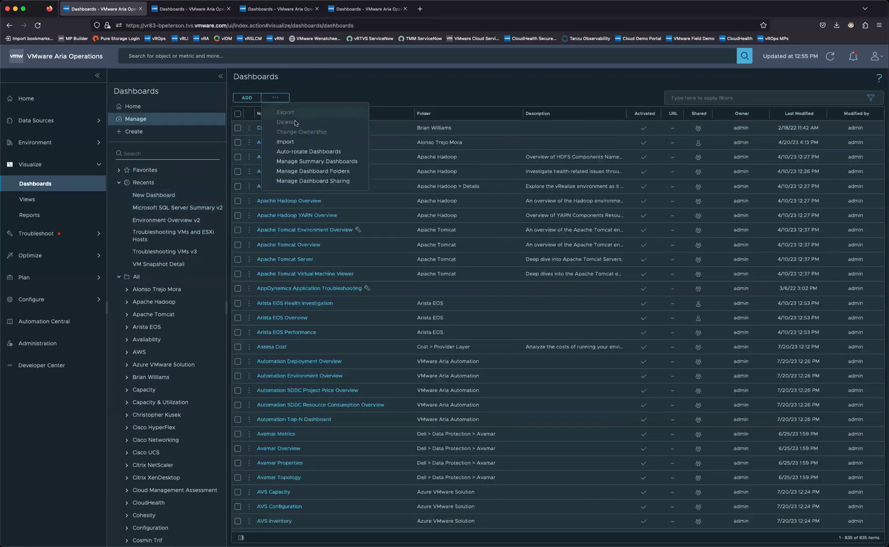
left_click(322, 172)
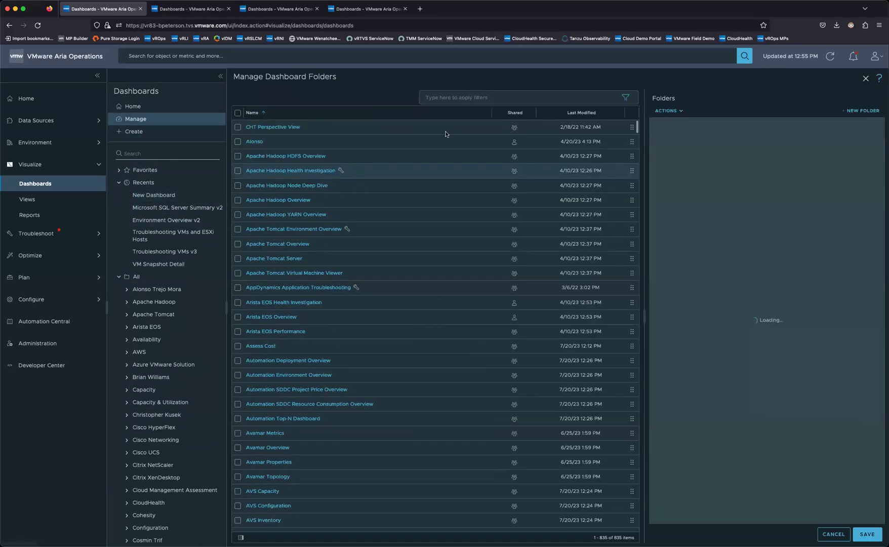
left_click(523, 96)
type("new")
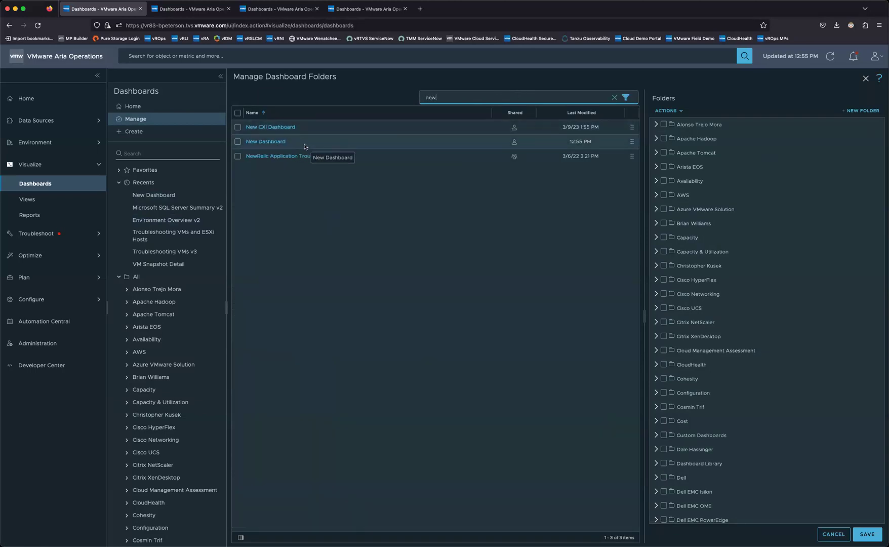
scroll(796, 349, "down", 4)
left_click_drag(299, 140, 704, 340)
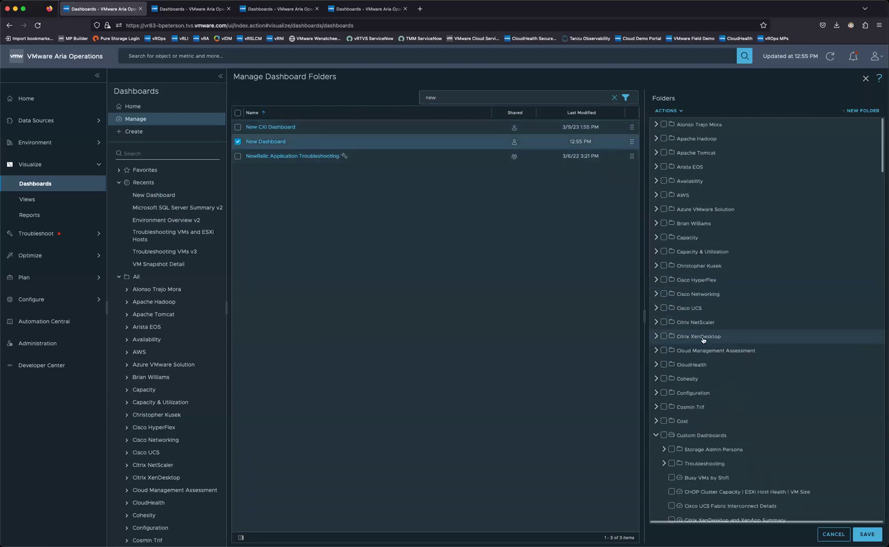
left_click(867, 533)
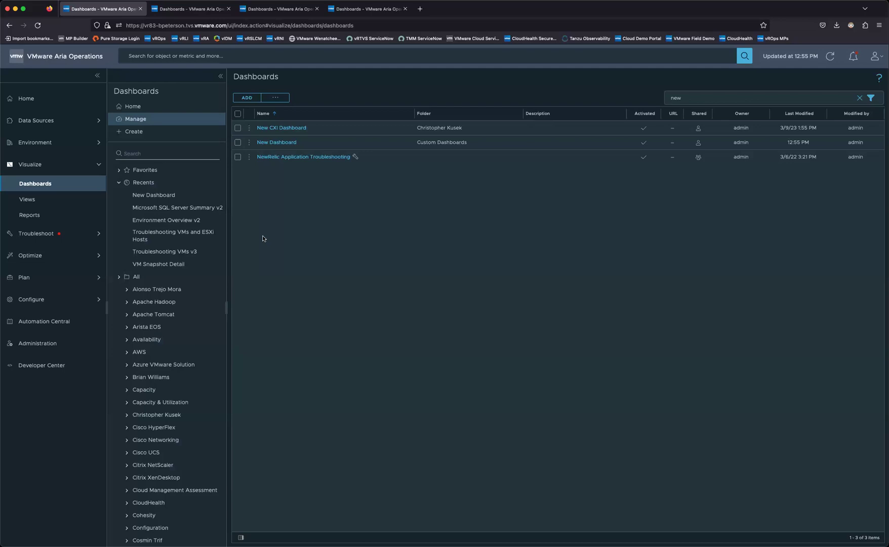
Step: Mark New Dashboard as a favorite and switch to the VM Snapshot Detail dashboard
left_click(278, 143)
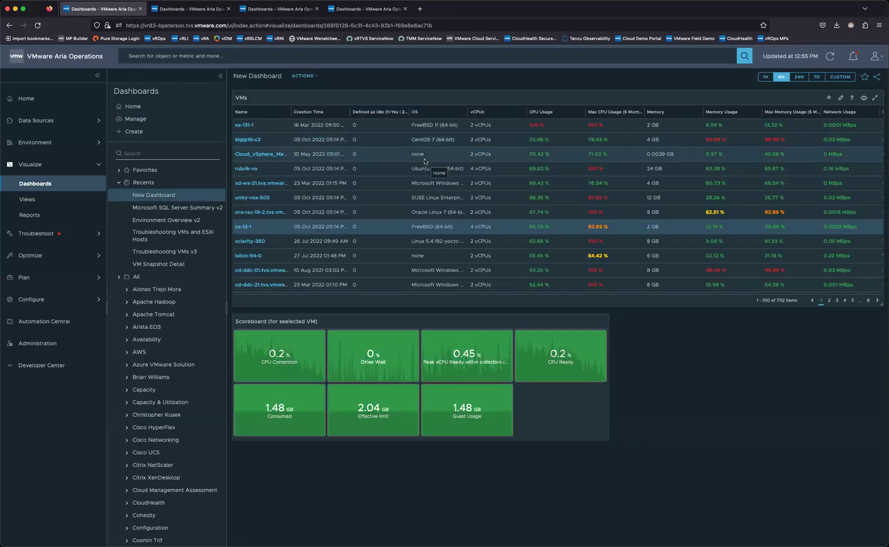
left_click(864, 78)
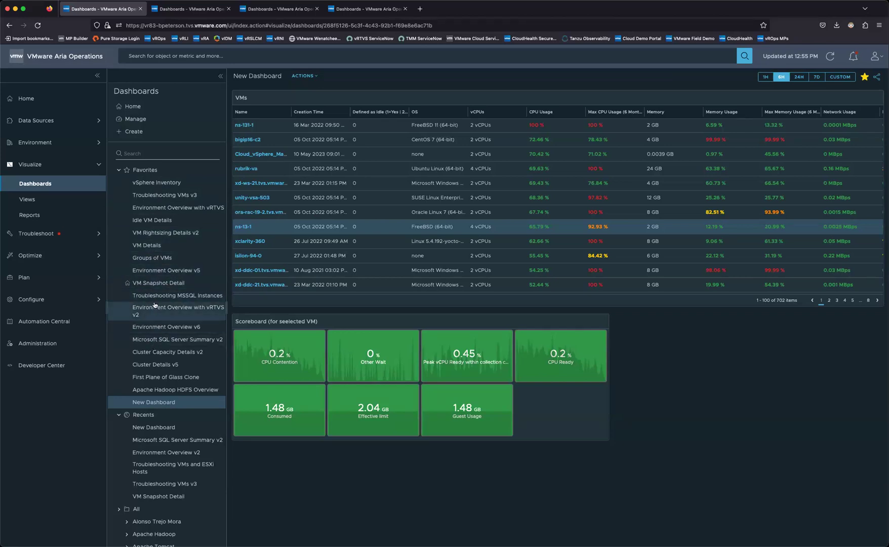
left_click(135, 286)
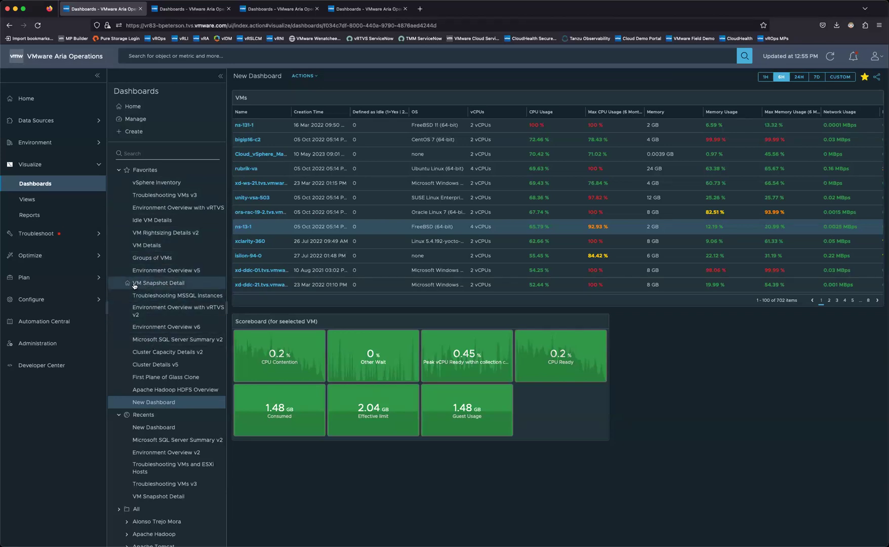
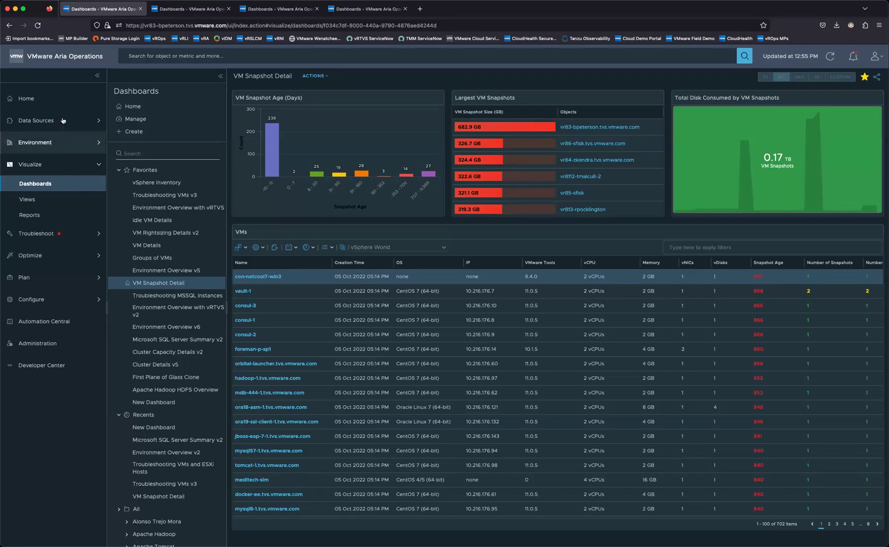
Step: Open the Wenatchee vCenter account from Integrations for editing and examine its Advanced Settings
left_click(66, 120)
left_click(64, 142)
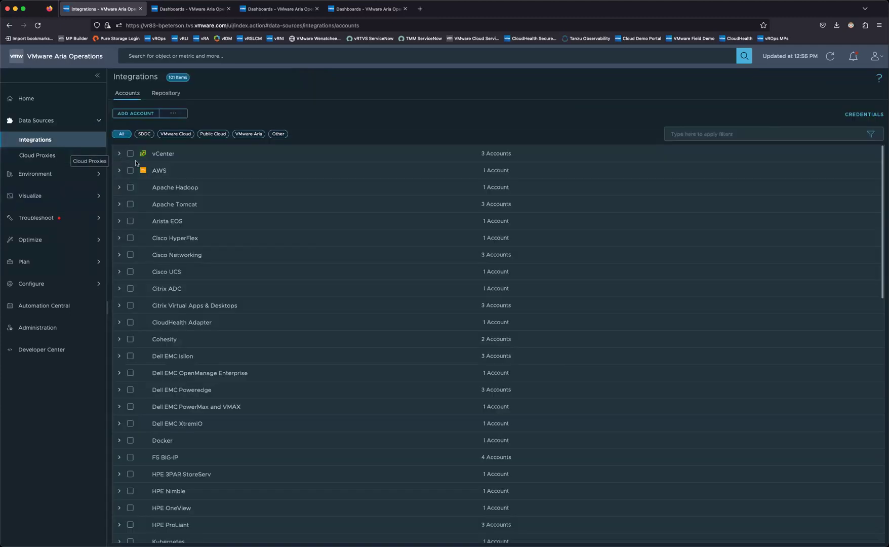
left_click(119, 154)
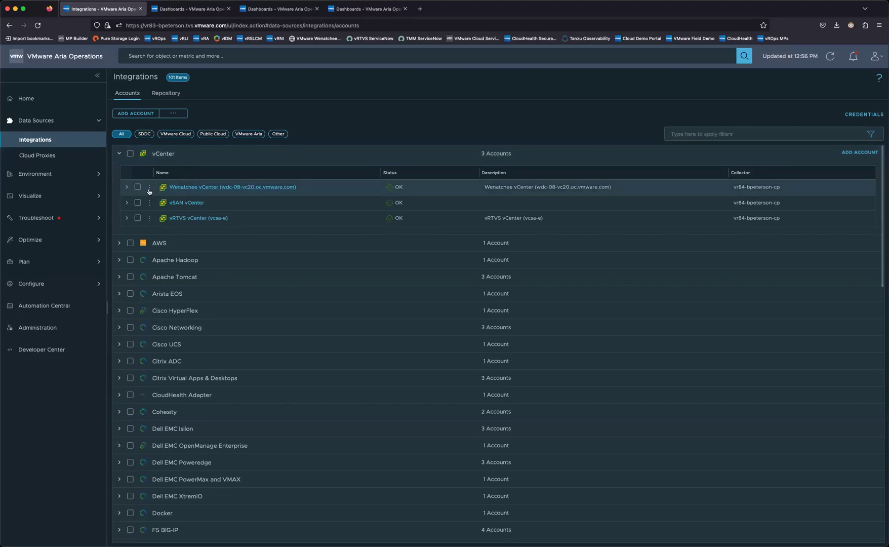
left_click(149, 187)
left_click(175, 193)
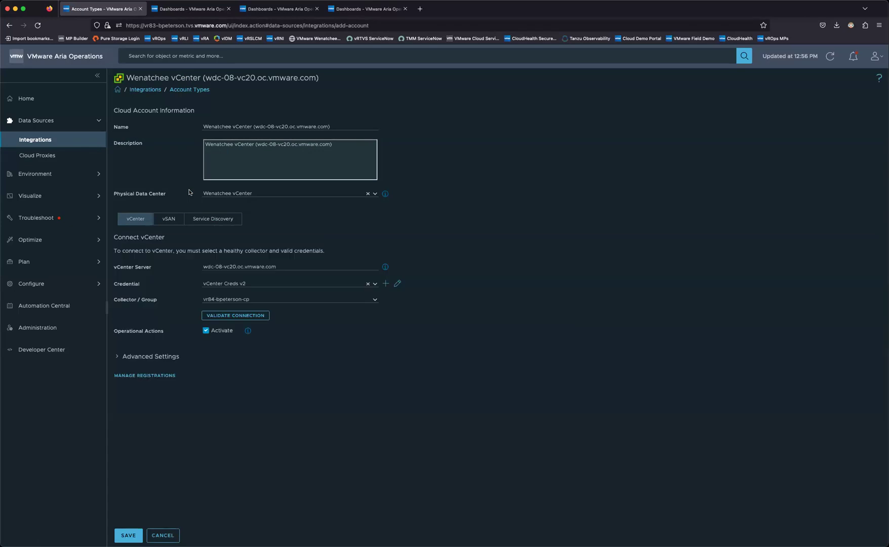
left_click(117, 357)
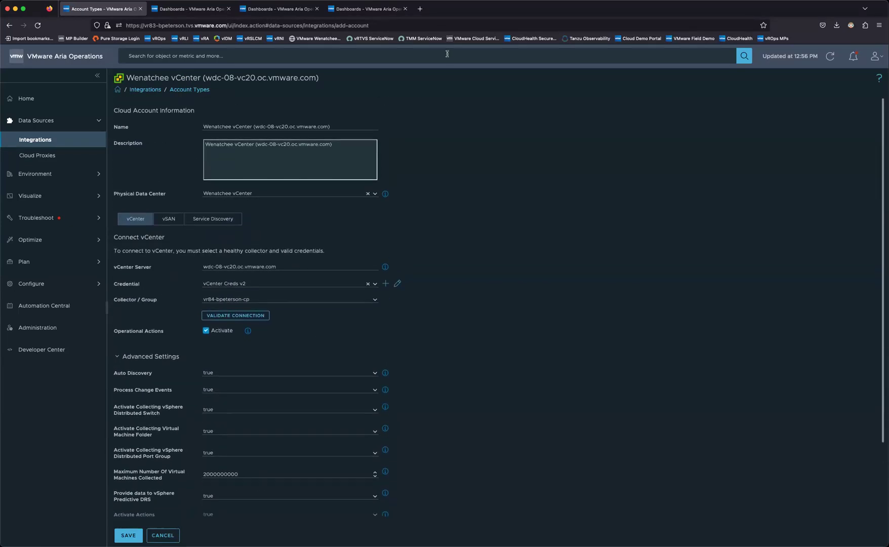
Step: Sign in to VMware Cloud Services in a new browser tab with the SecurID one-time passcode and launch VMware Aria Operations
left_click(419, 9)
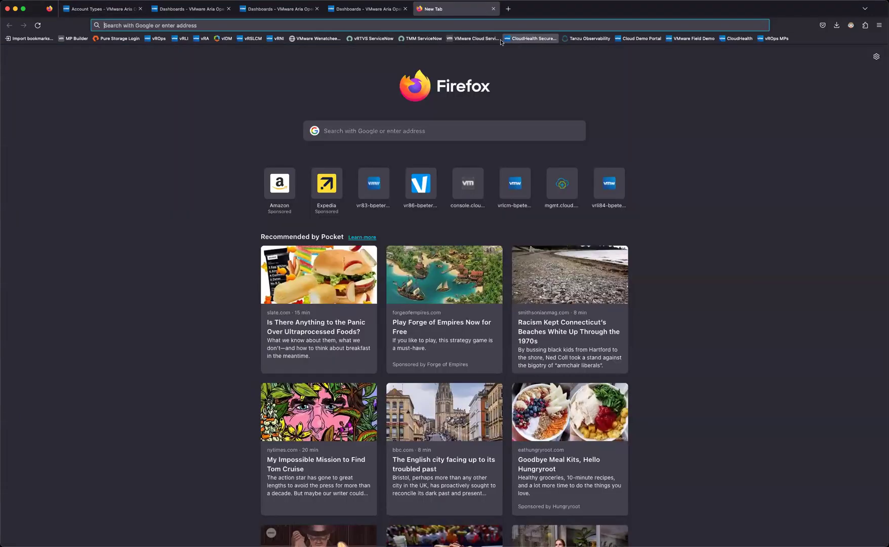
left_click(474, 39)
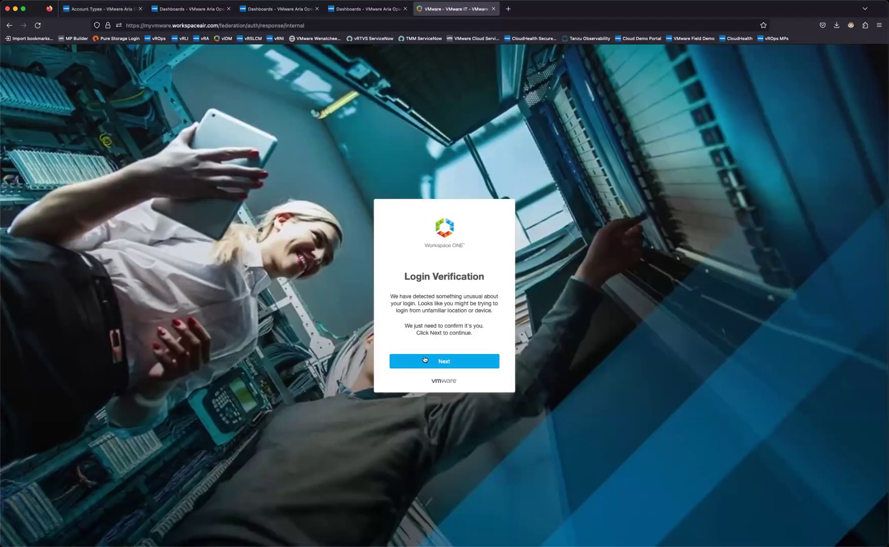
left_click(459, 364)
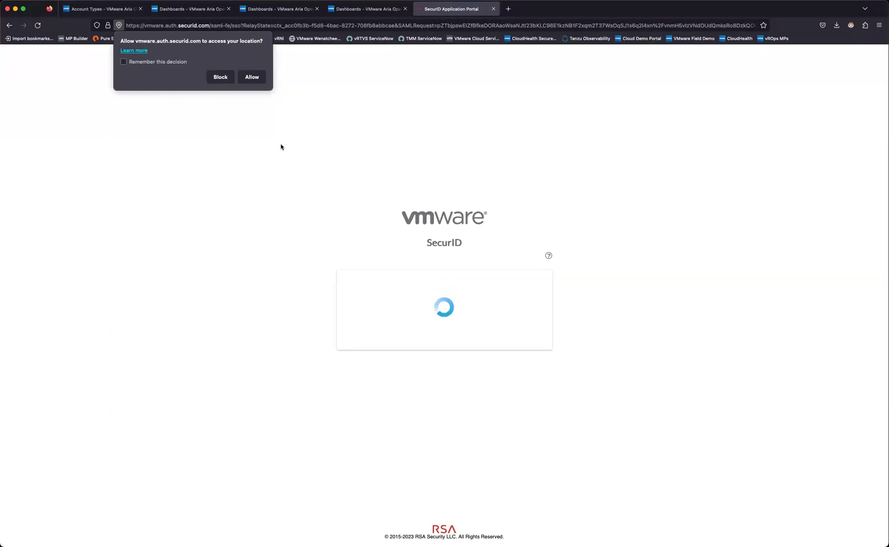
left_click(252, 77)
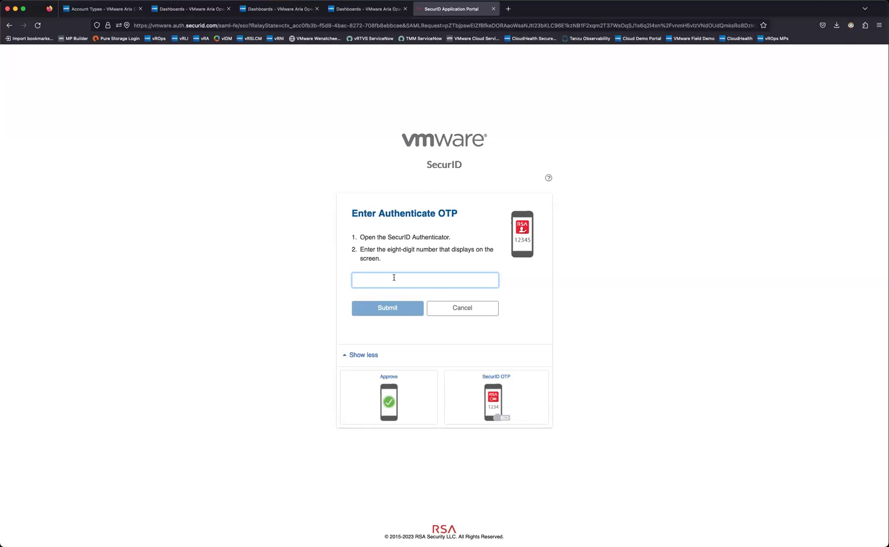
type("•••")
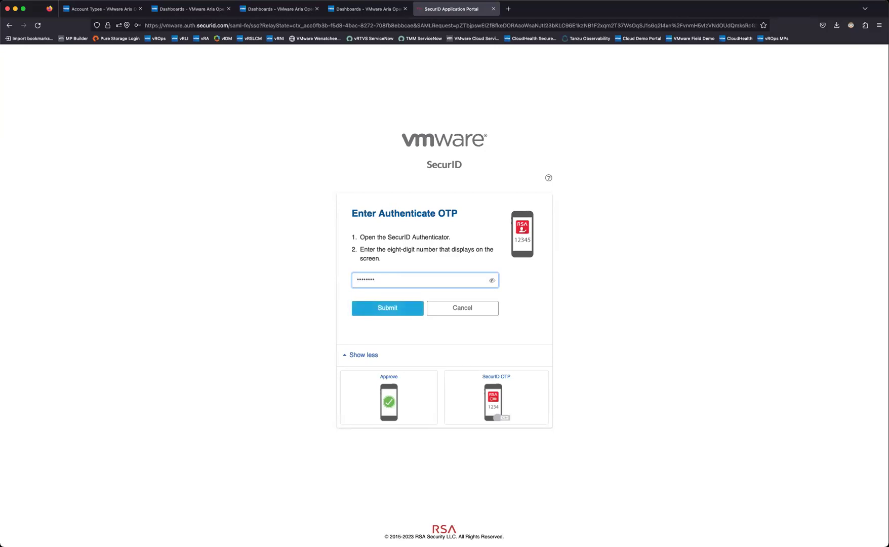
type("•••••")
key("Return")
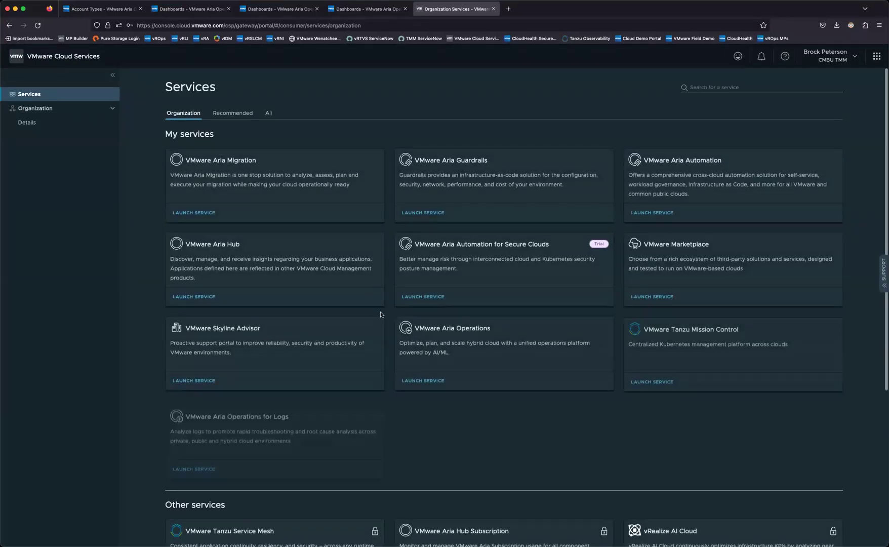
left_click(427, 380)
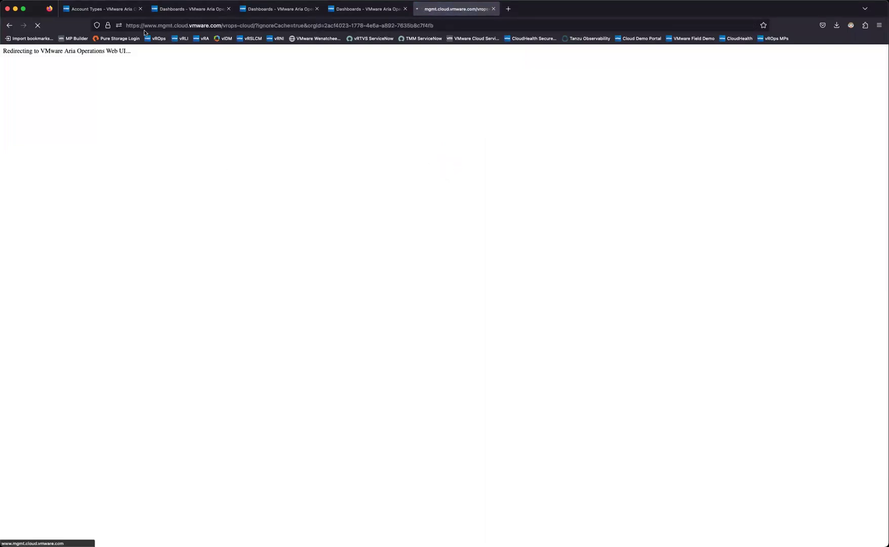
Step: Return to the second browser tab, reload the Dashboards page, and expand the All folder
left_click(190, 10)
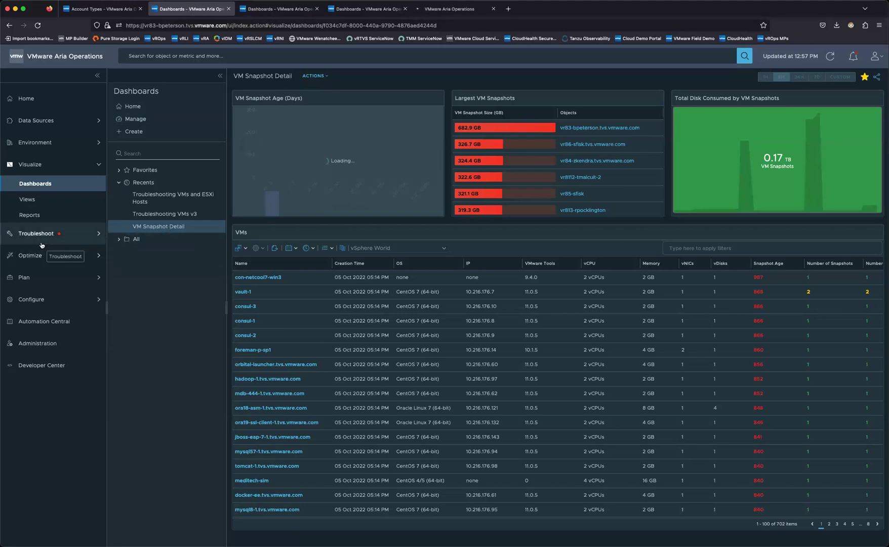
left_click(42, 188)
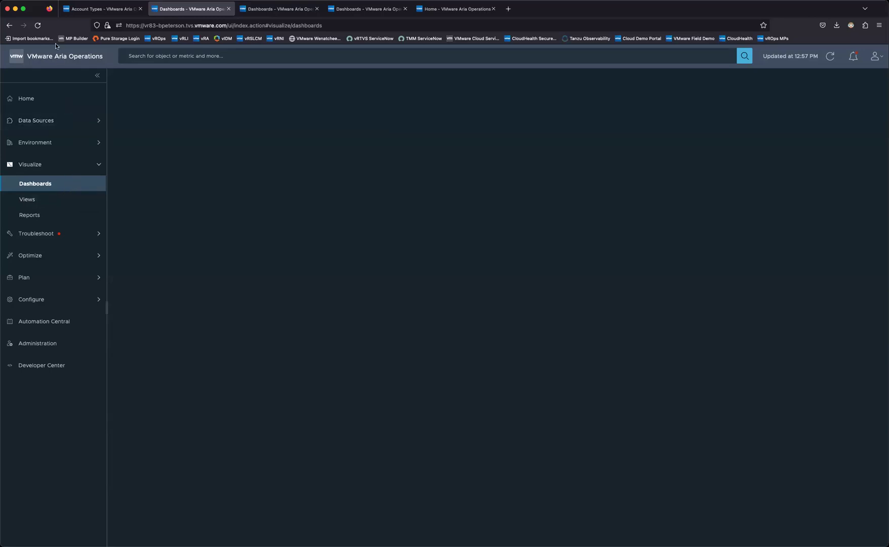
left_click(37, 25)
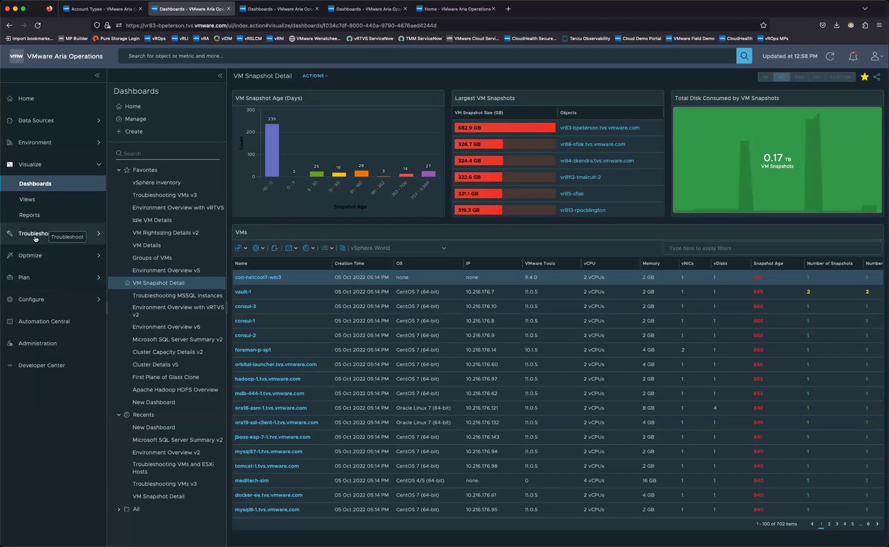
left_click(121, 509)
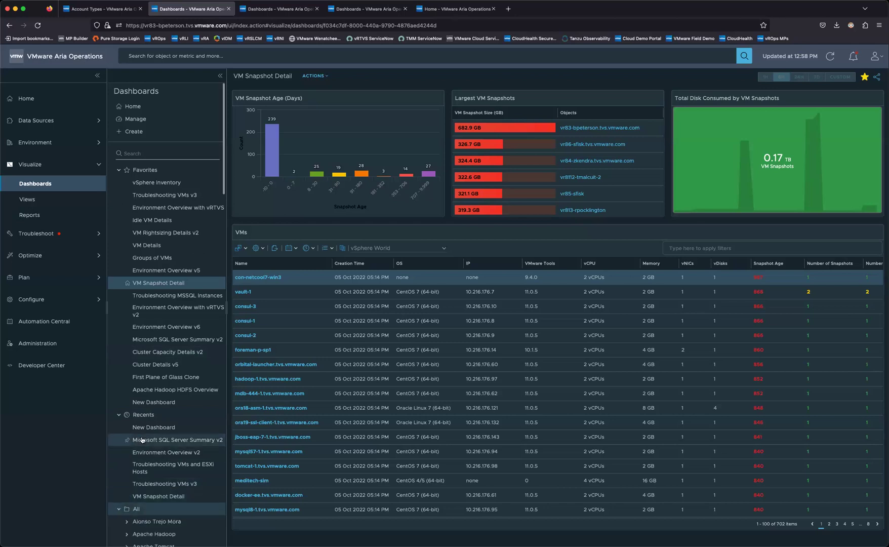
Step: Open the SDDC Certificate Monitoring Dashboard from the SDDC Health Dashboards folder and examine its vCenter and ESXi certificate lists
scroll(142, 439, "down", 15)
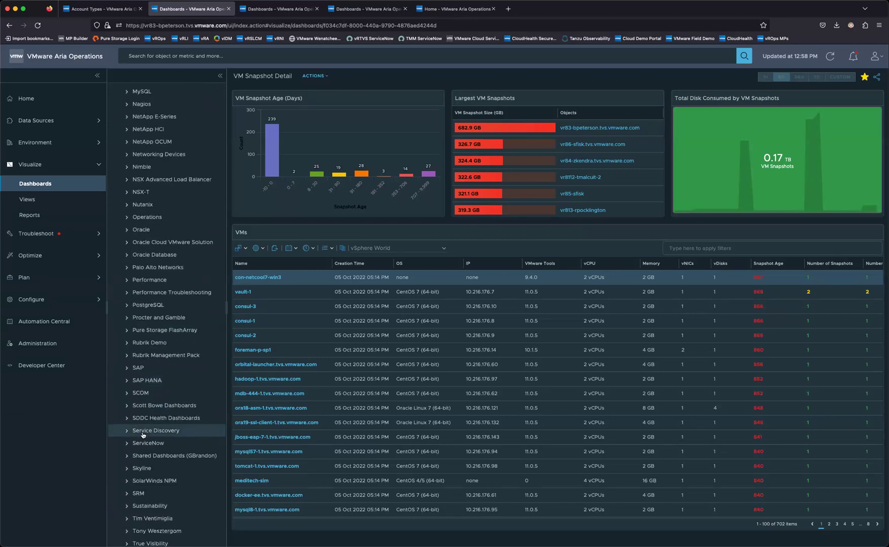
left_click(160, 418)
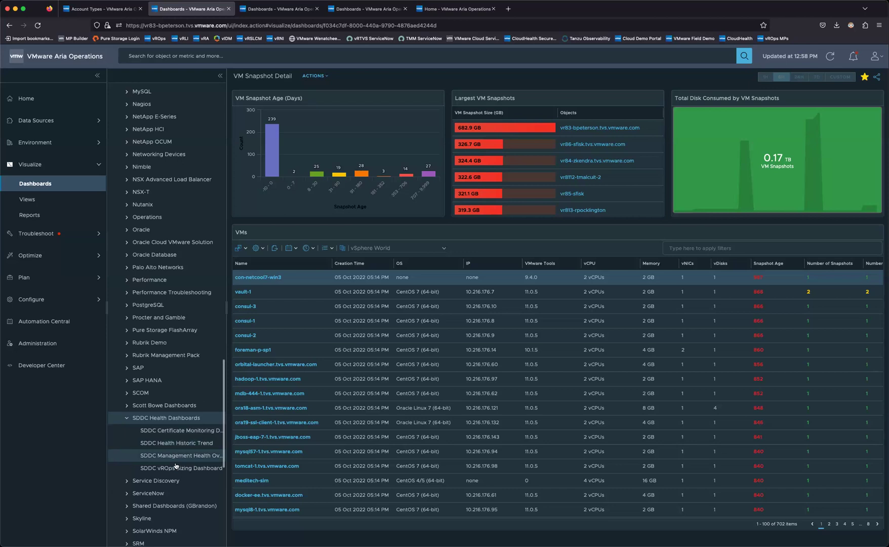
left_click(173, 432)
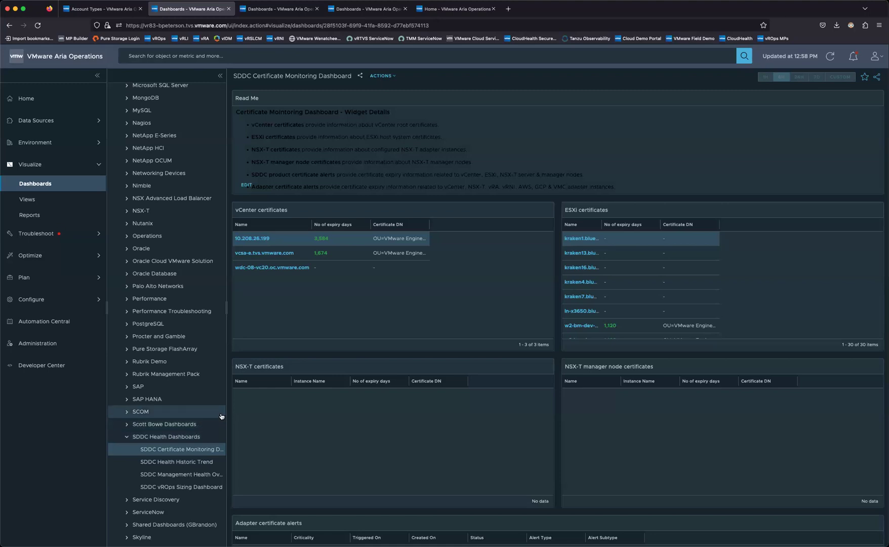
left_click(349, 253)
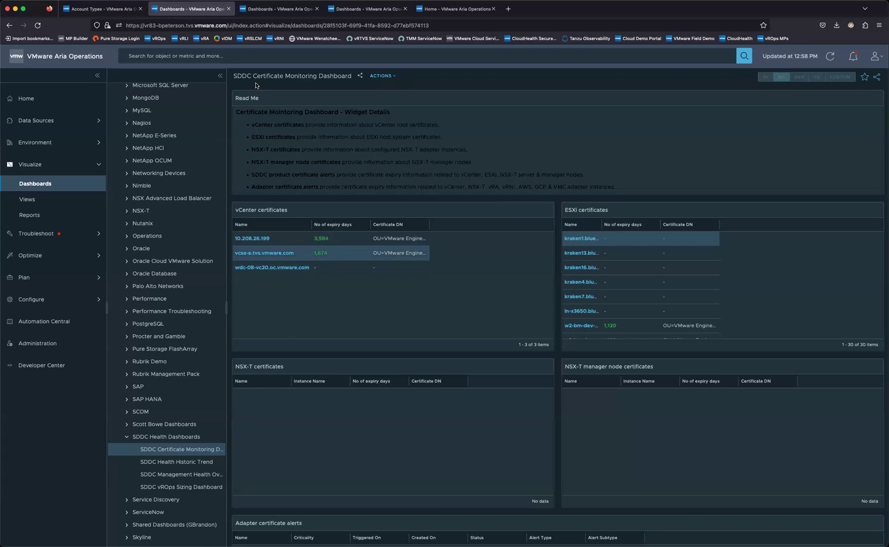
left_click_drag(230, 76, 247, 77)
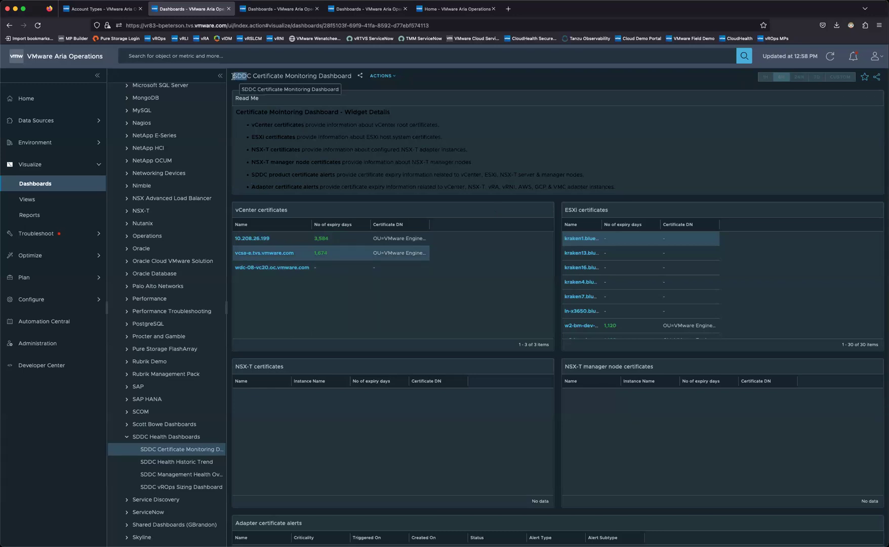
left_click(296, 80)
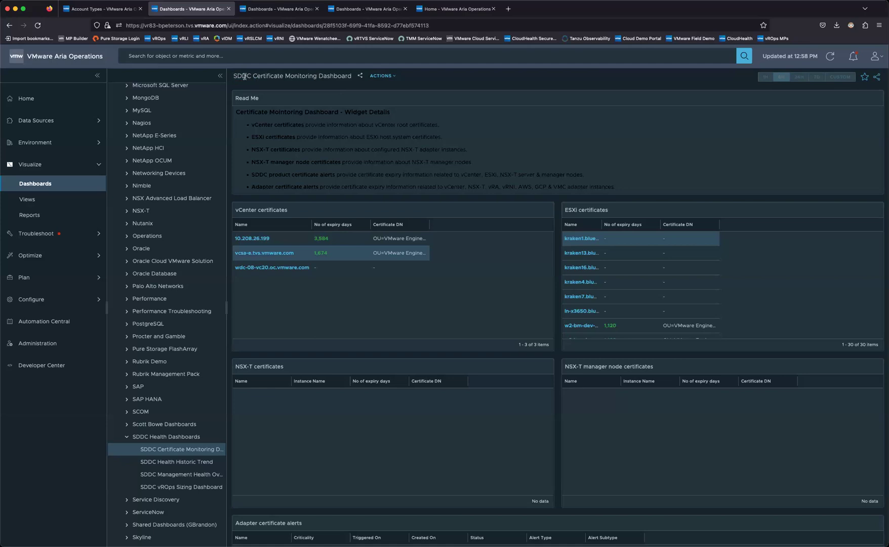
left_click_drag(233, 75, 330, 77)
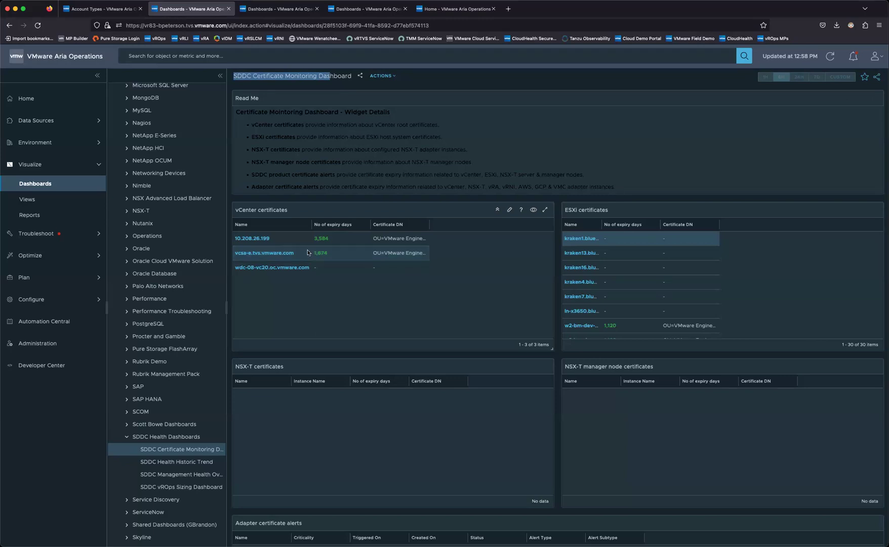
left_click(289, 240)
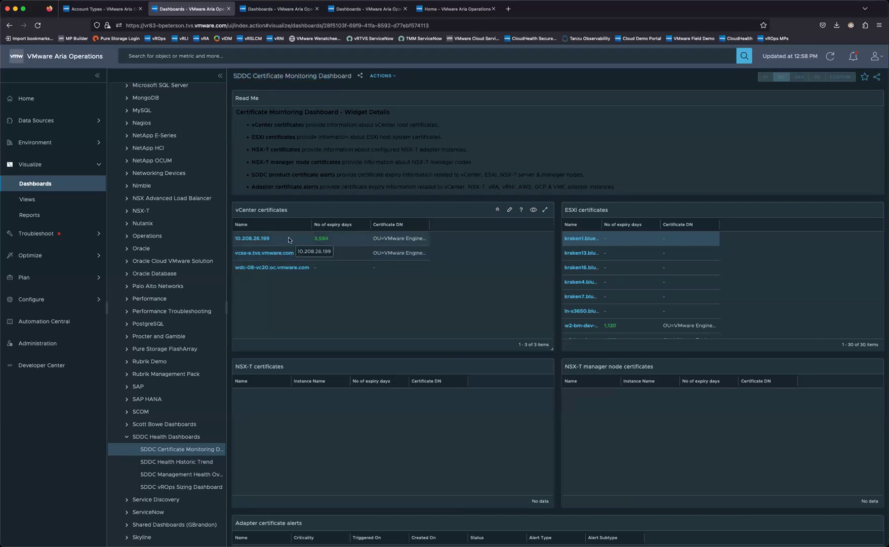
left_click(589, 238)
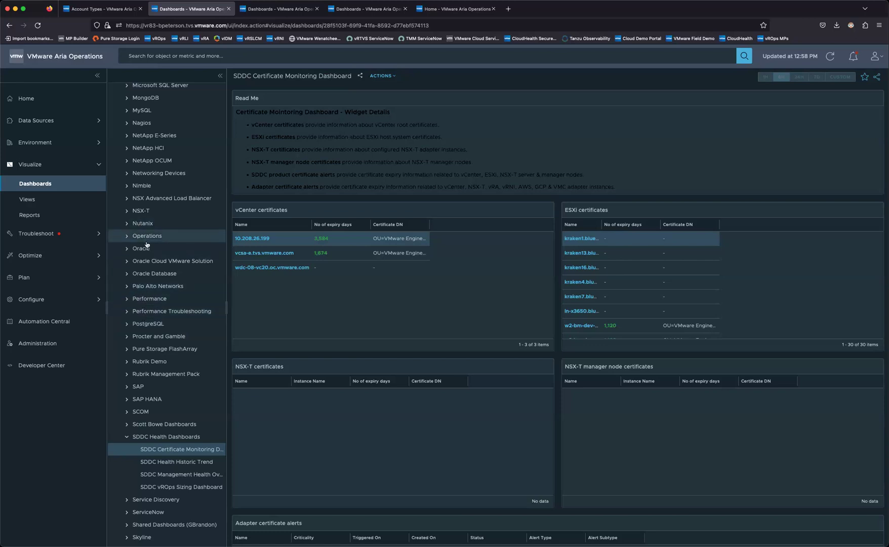
Step: Open the SSL Certificates - Remaining Days dashboard from the Custom Dashboards folder and read the script path in its Design description
scroll(136, 304, "up", 10)
scroll(145, 285, "up", 3)
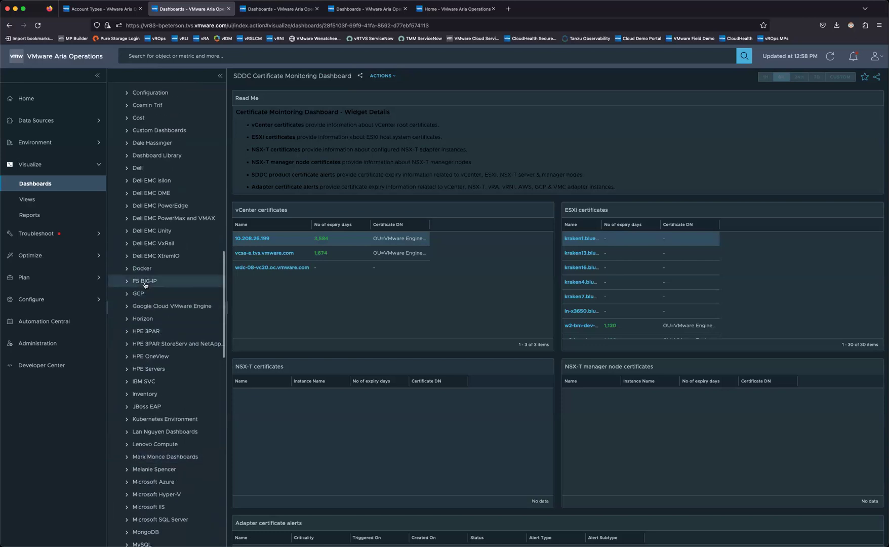
left_click(124, 131)
scroll(186, 343, "down", 4)
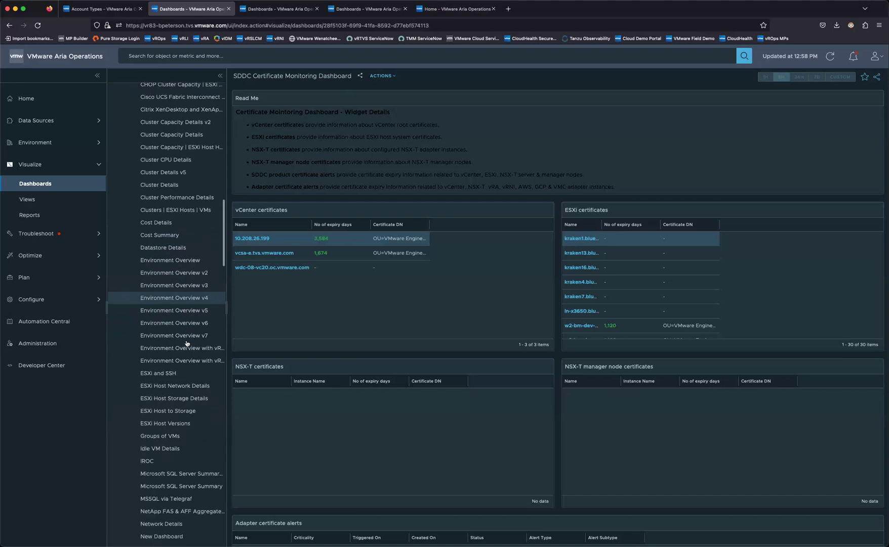
scroll(186, 343, "down", 4)
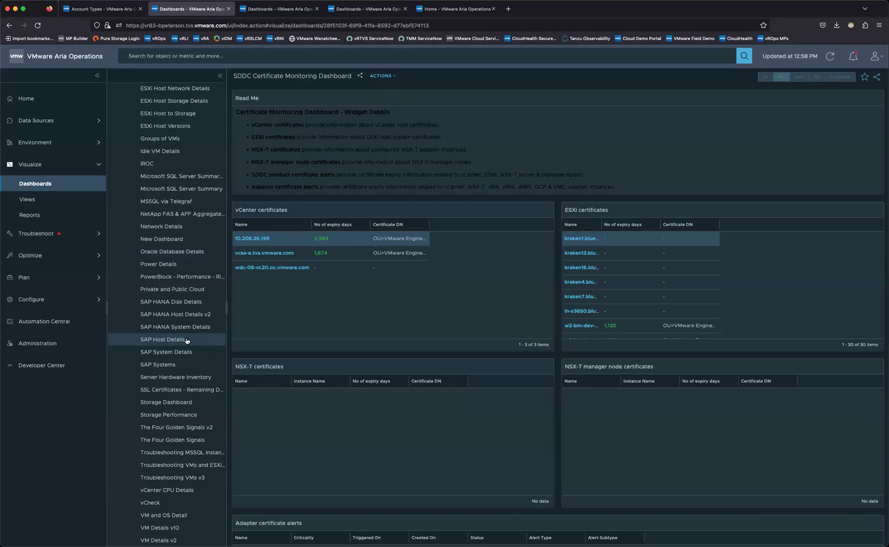
left_click(178, 392)
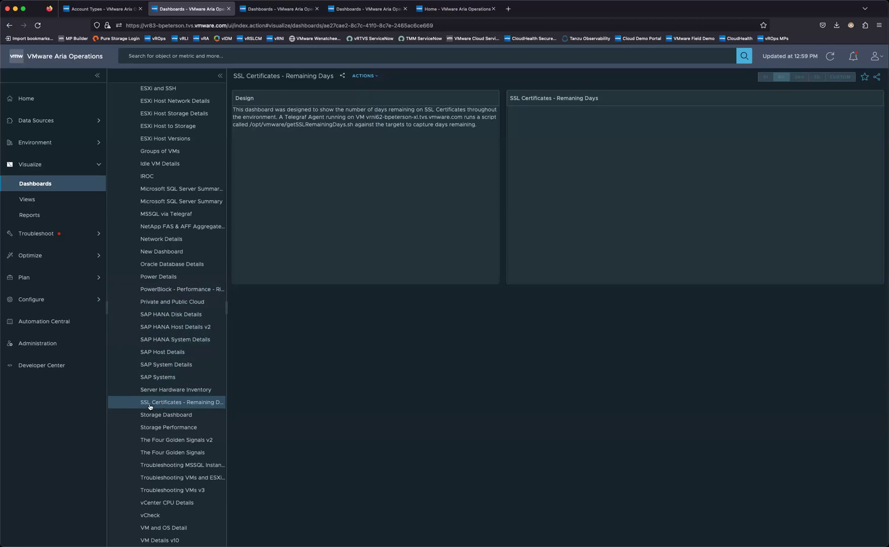
left_click_drag(248, 124, 406, 124)
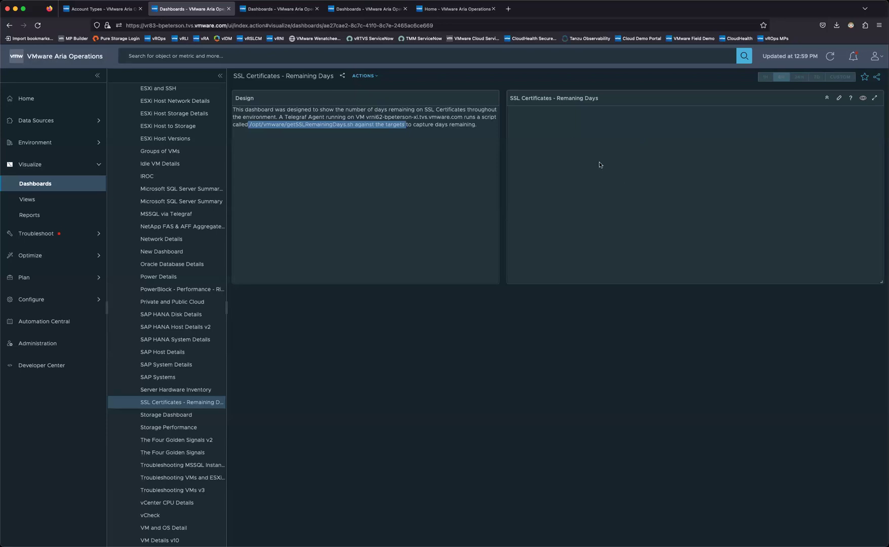
Step: Switch to the cloud-hosted VMware Aria Operations browser tab and open the OVH Lab vCenter account from Integrations for editing
left_click(456, 9)
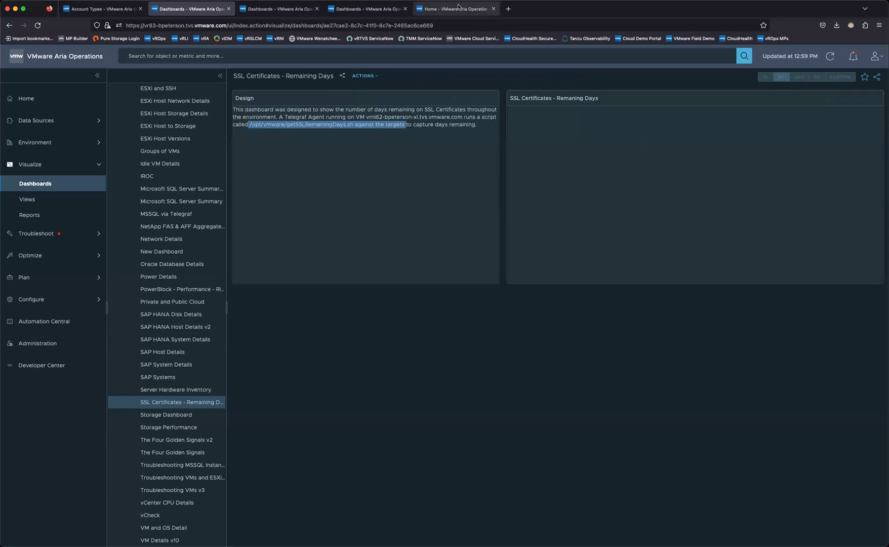
left_click(64, 140)
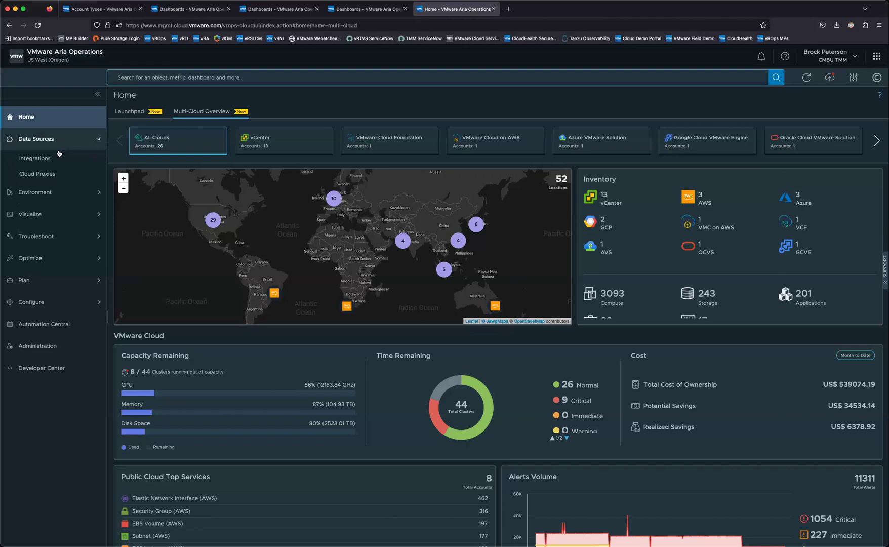
left_click(54, 159)
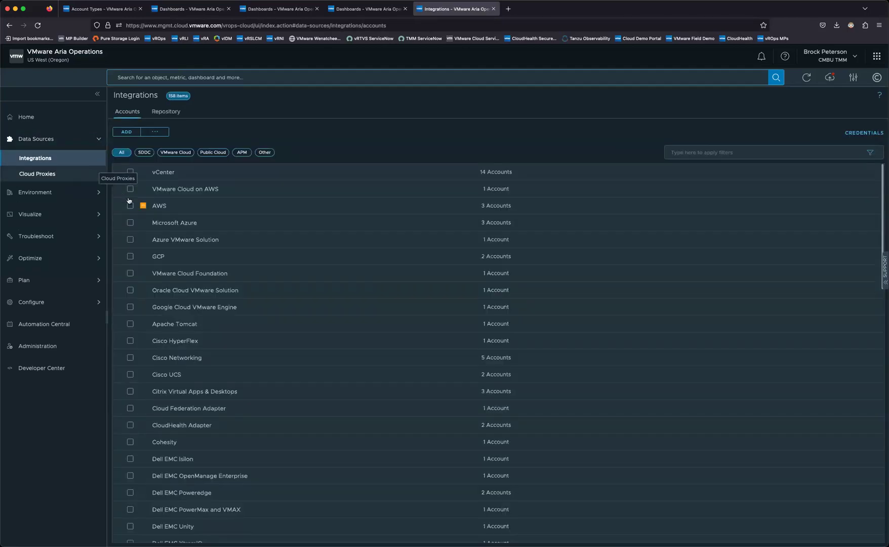
left_click(119, 172)
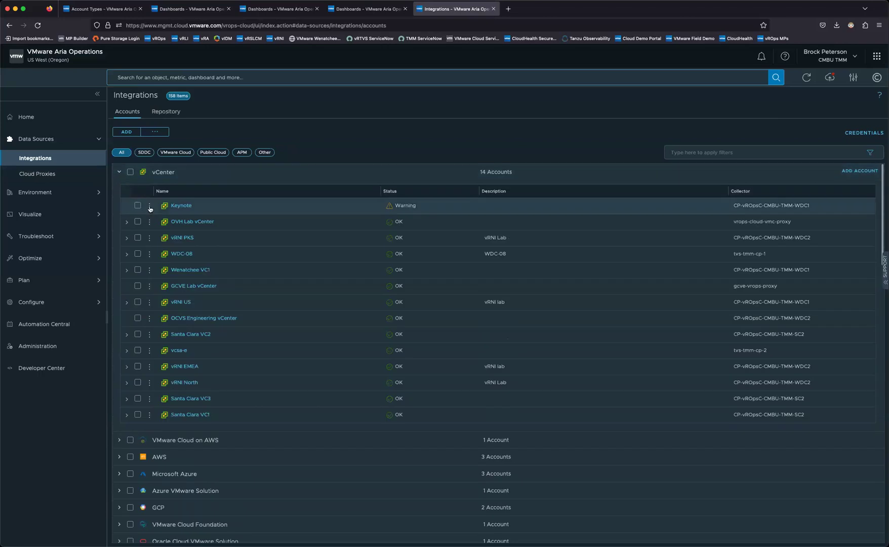
left_click(150, 222)
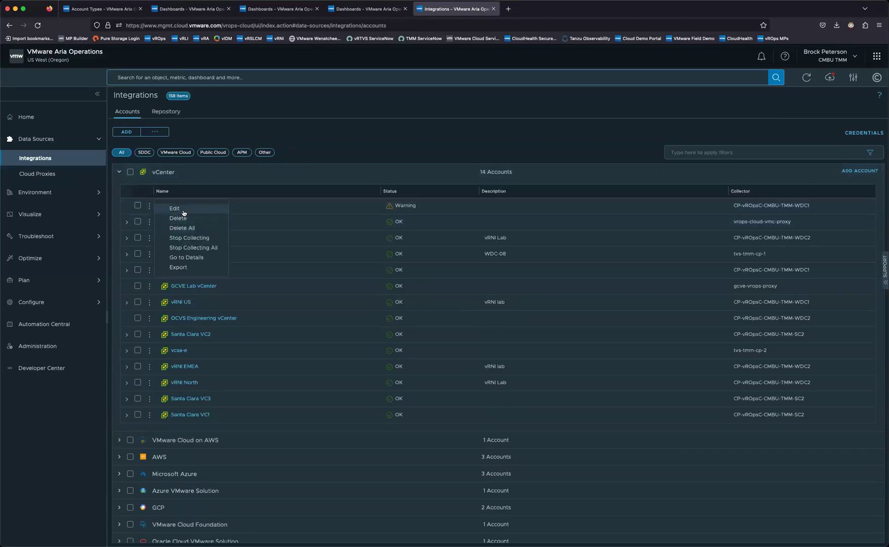
left_click(183, 210)
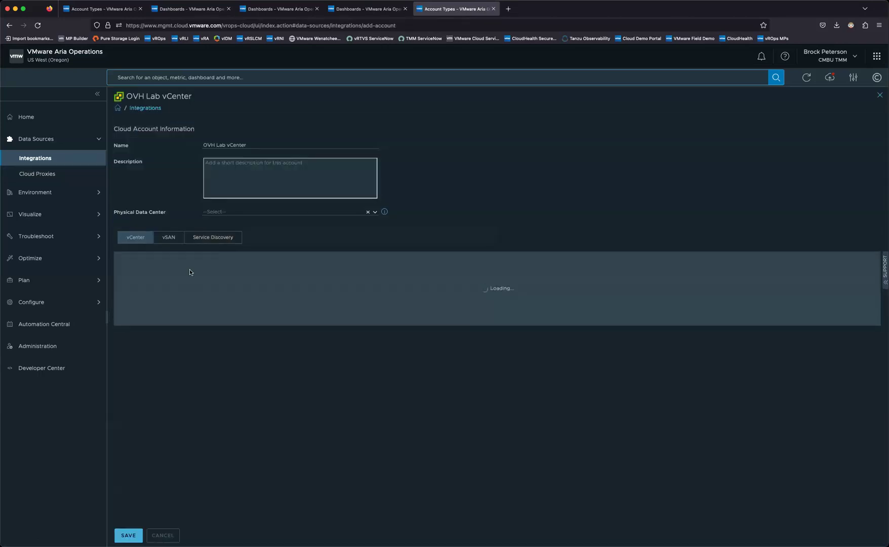